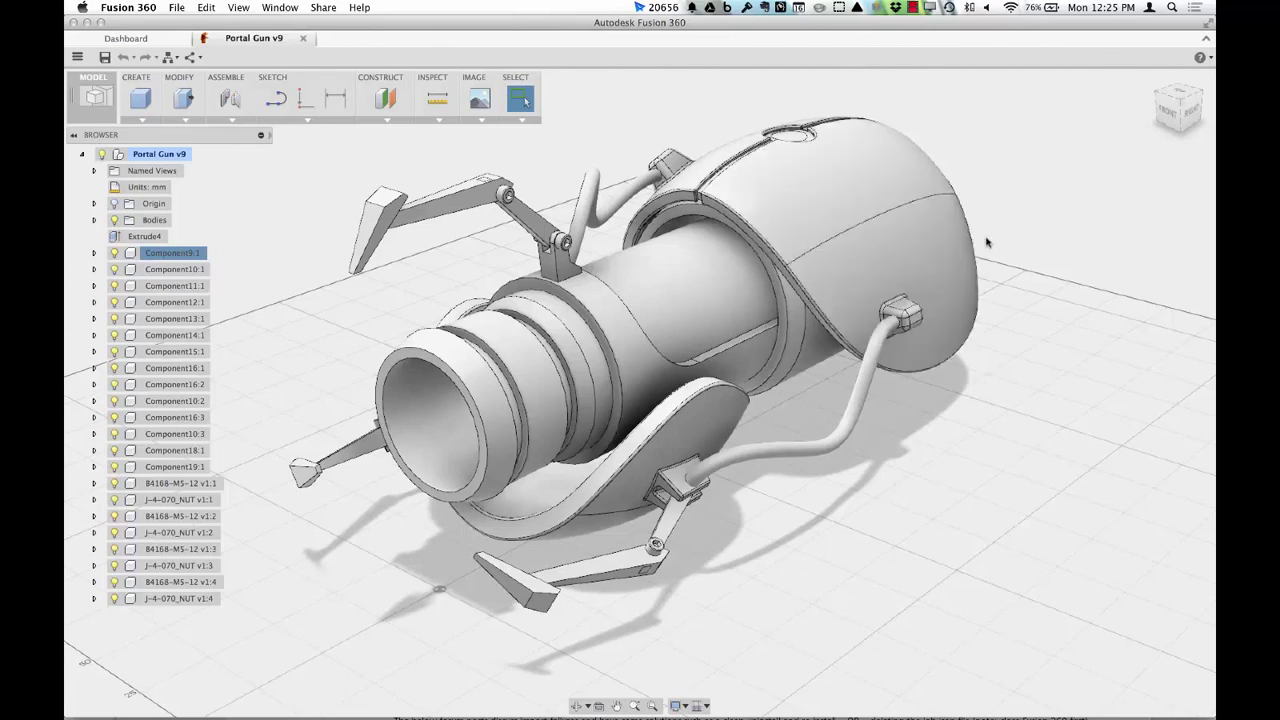
- Orbit the Portal Gun v9 assembly from a low side view to a top-down angle, then open the workspace list
{"action": "middle_click_drag", "start_coordinate": [986, 242], "coordinate": [950, 236], "text": "shift"}
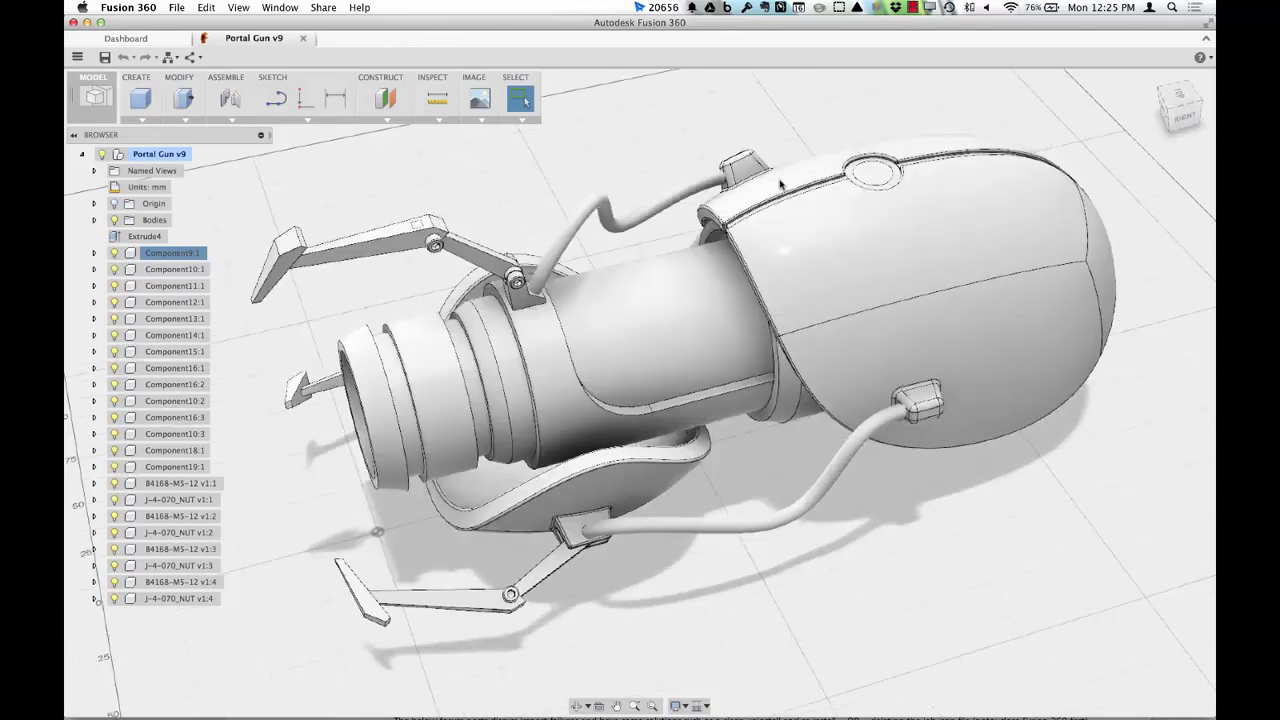
{"action": "middle_click_drag", "start_coordinate": [784, 142], "coordinate": [741, 124], "text": "shift"}
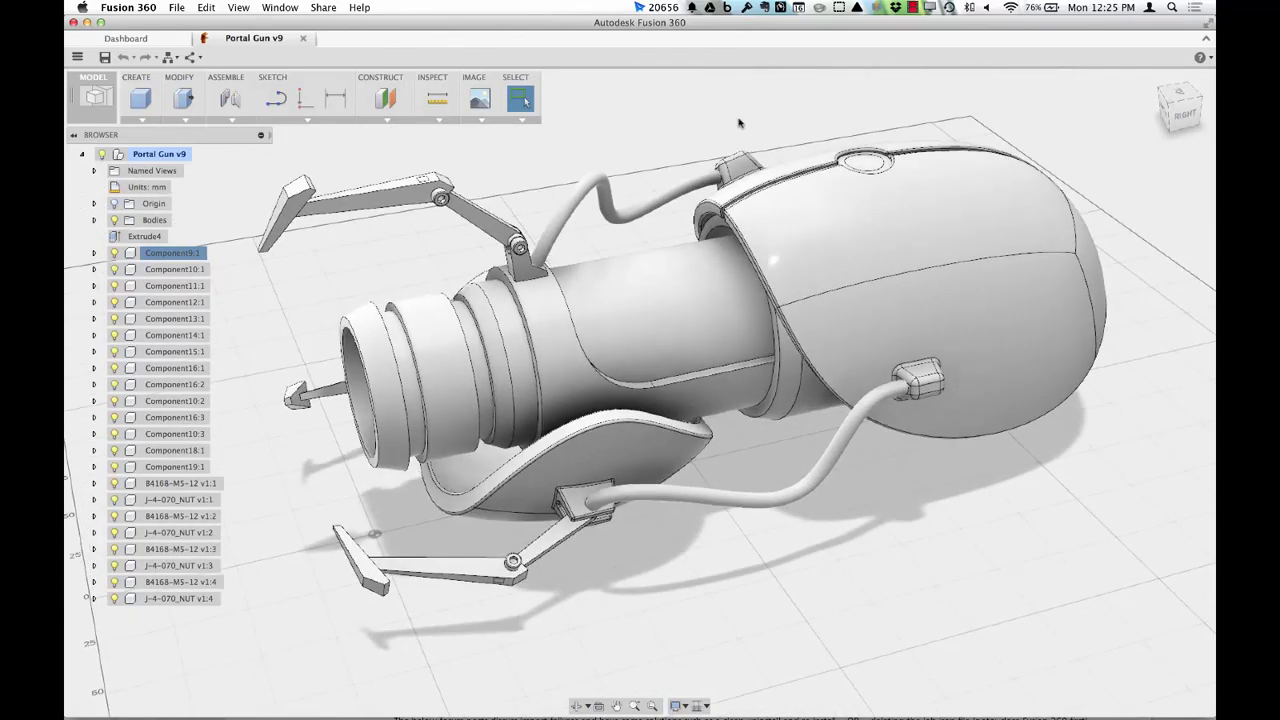
{"action": "left_click", "coordinate": [95, 96]}
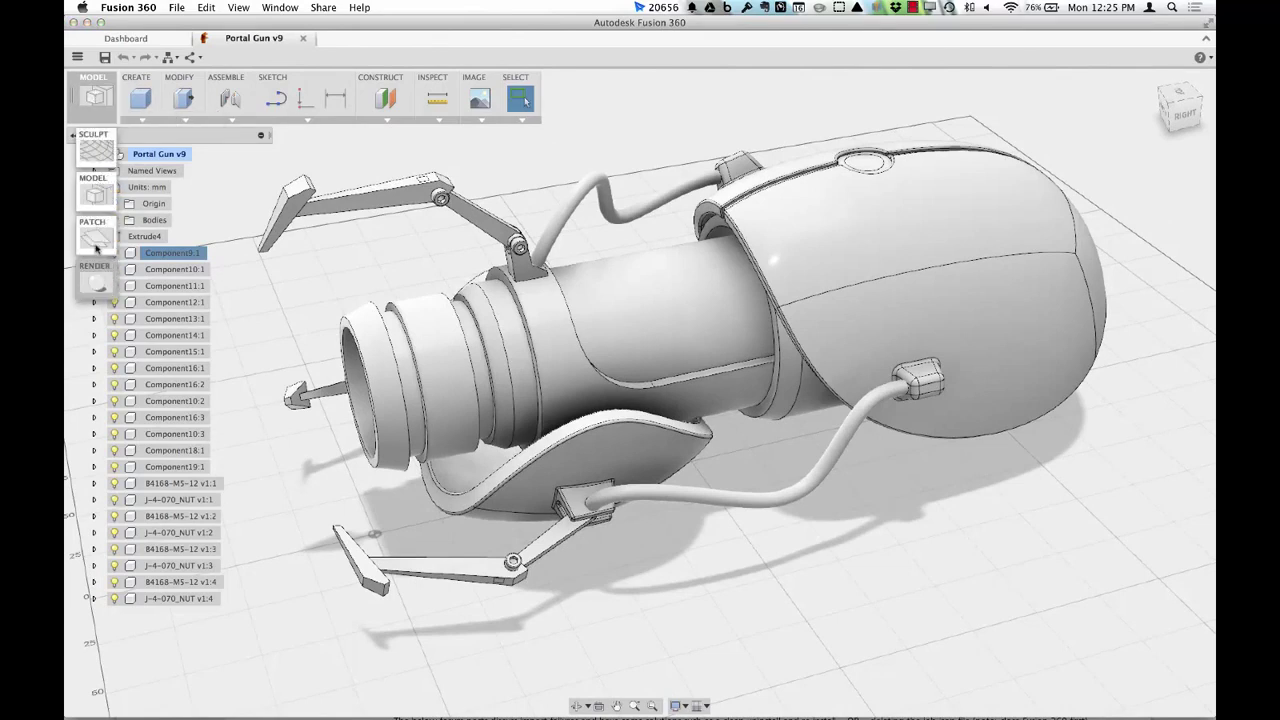
{"action": "left_click", "coordinate": [93, 285]}
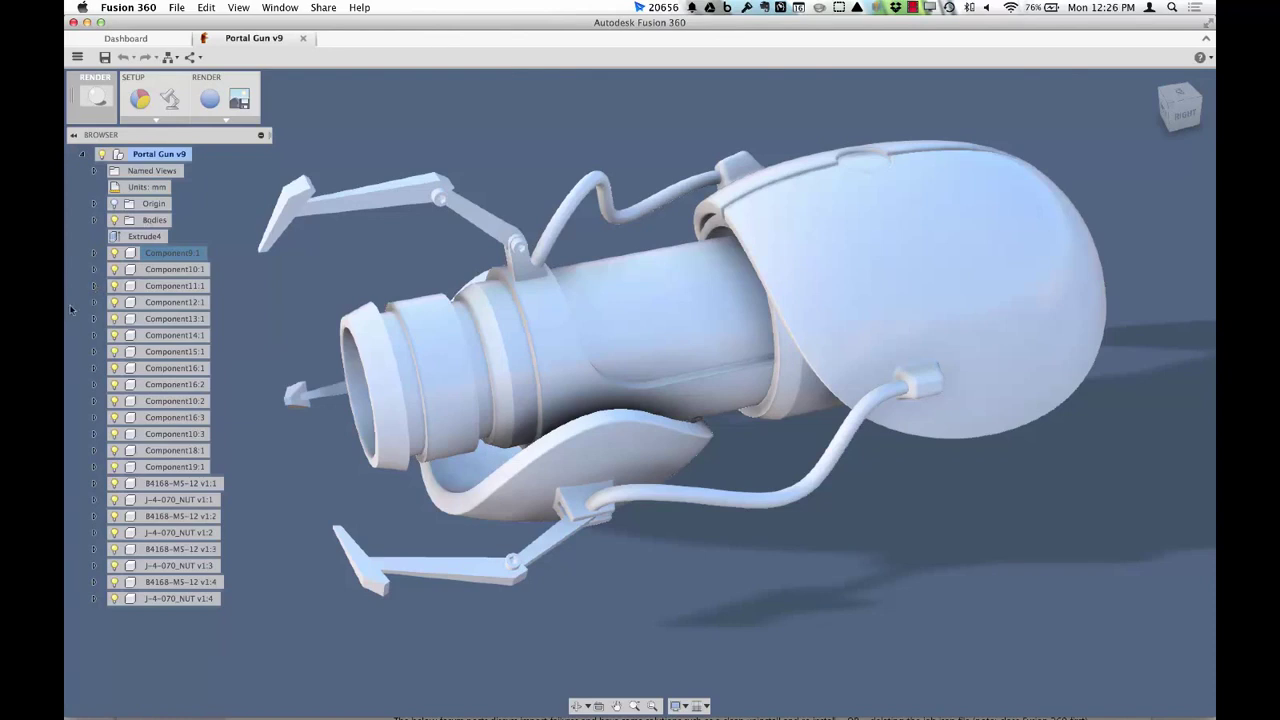
{"action": "right_click", "coordinate": [176, 269]}
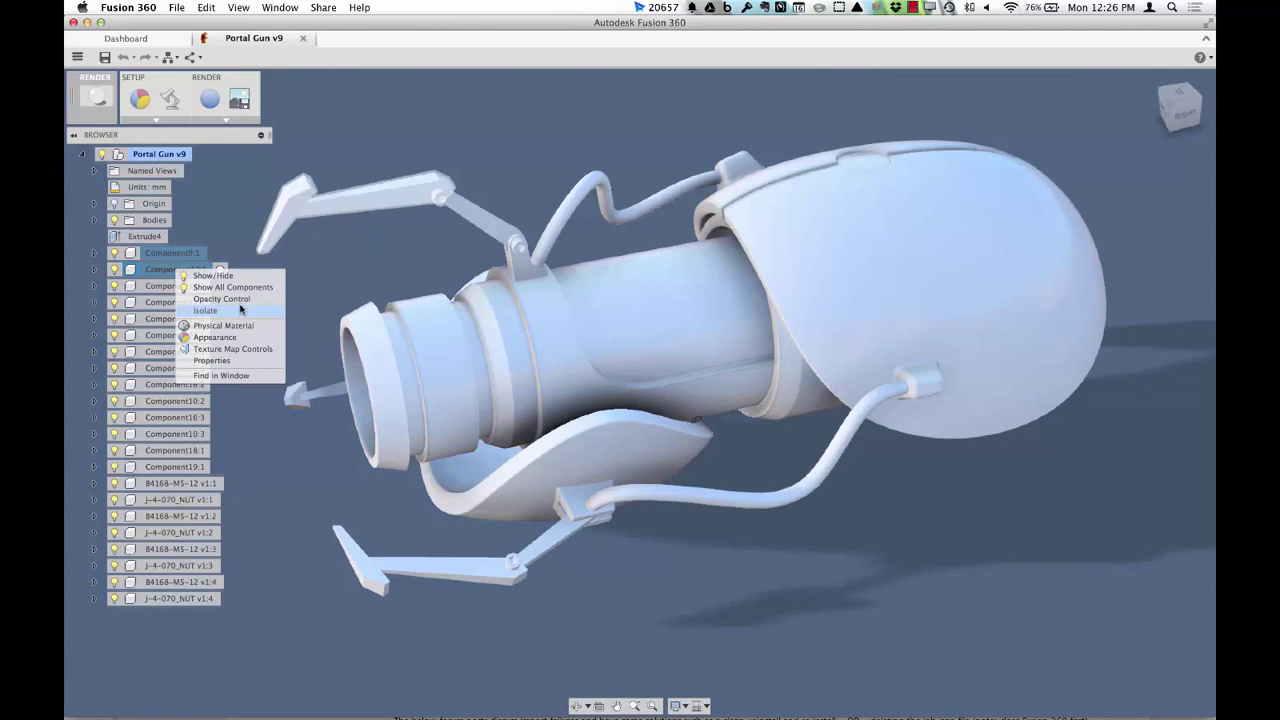
{"action": "left_click", "coordinate": [353, 270]}
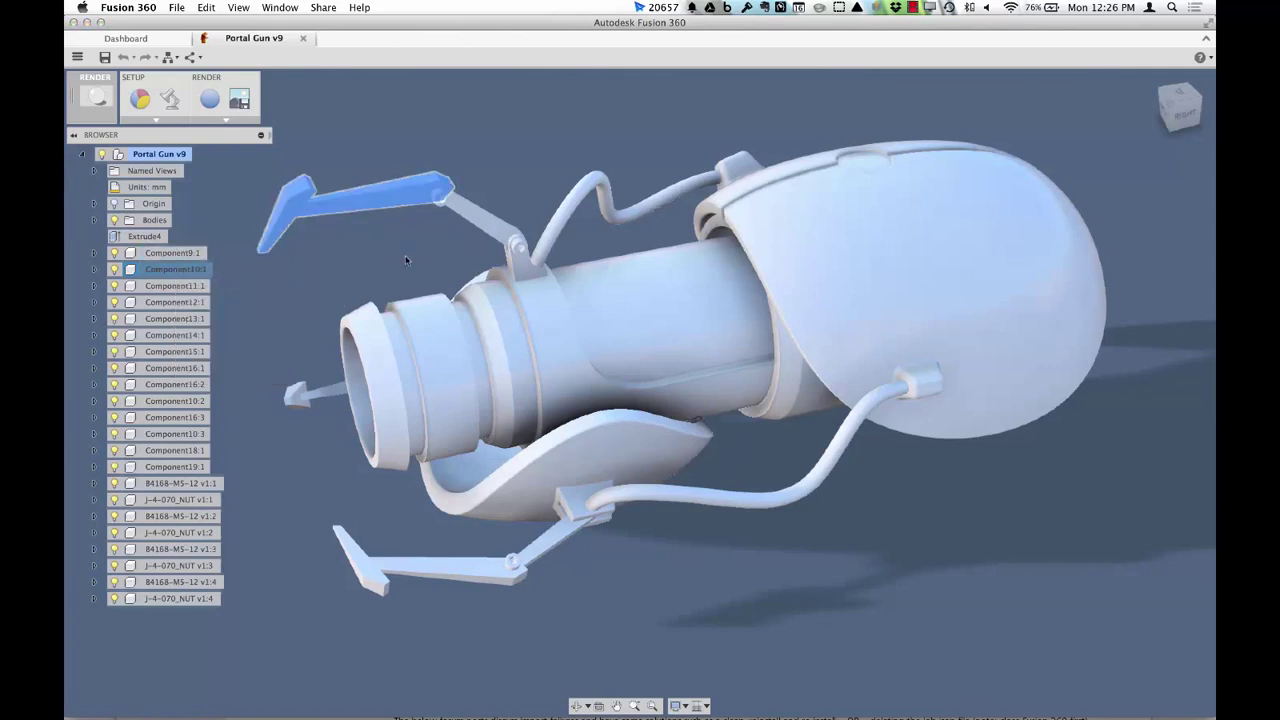
{"action": "right_click", "coordinate": [205, 270]}
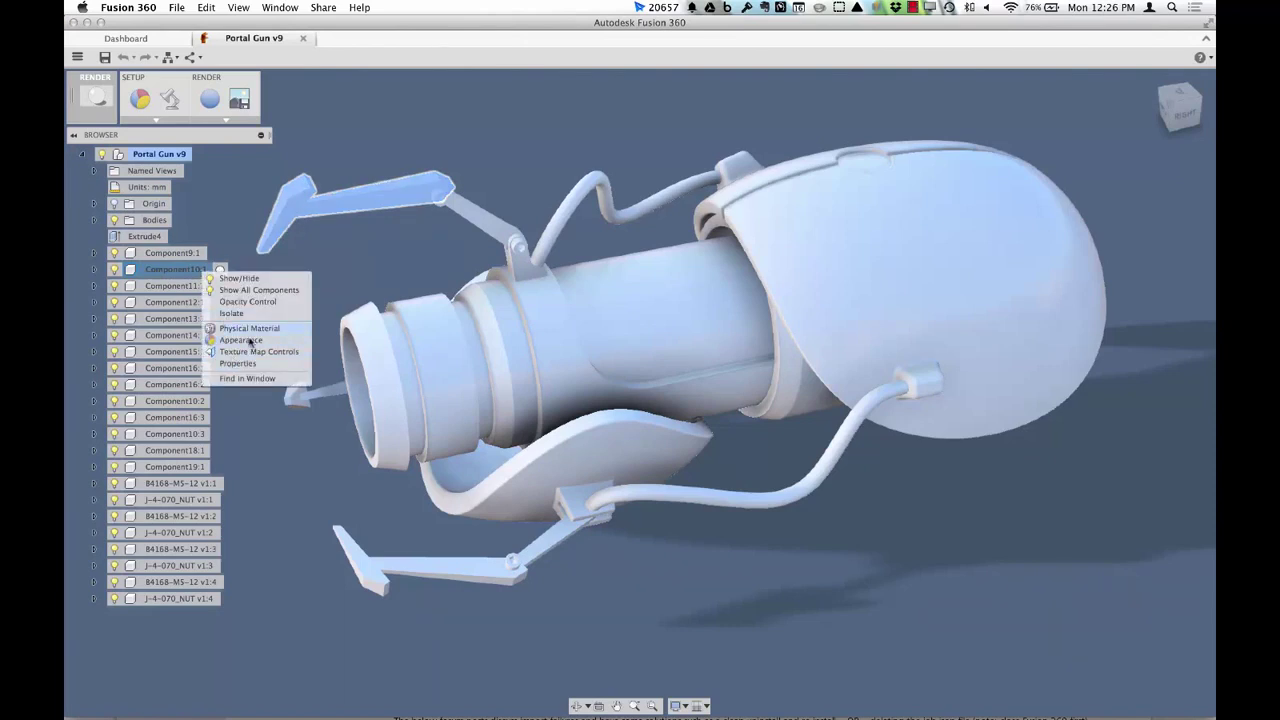
{"action": "left_click", "coordinate": [363, 278]}
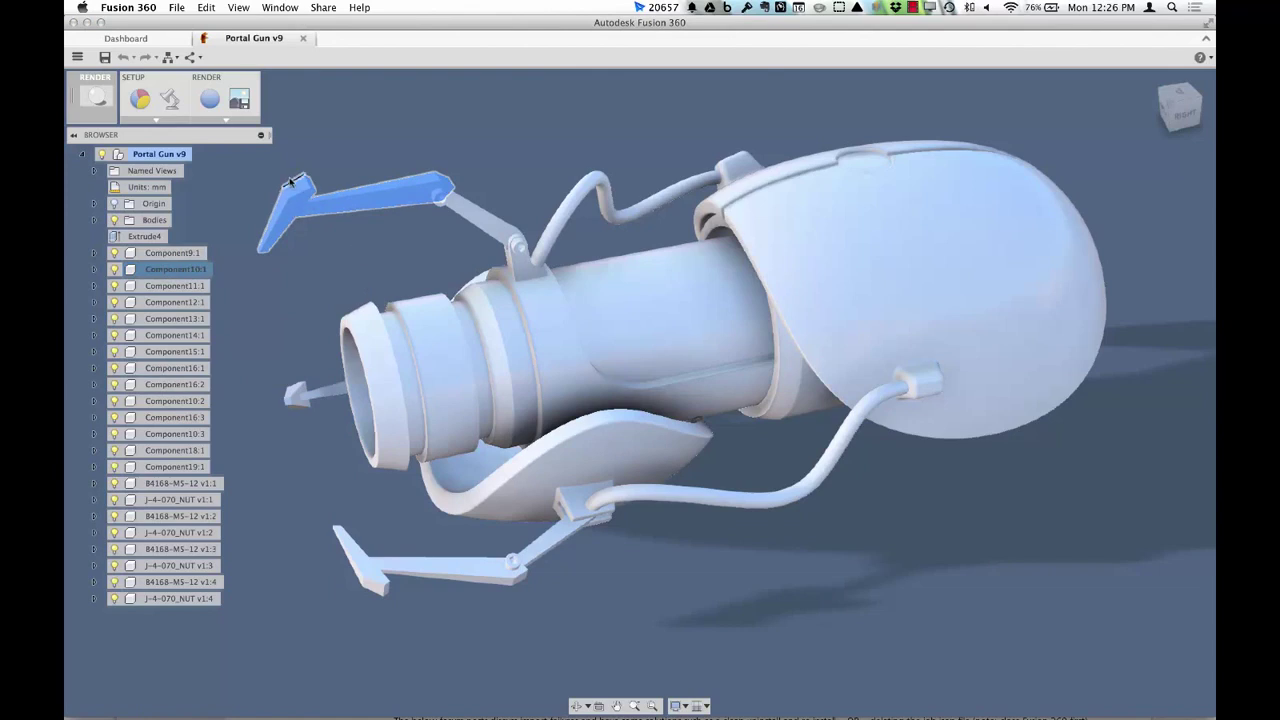
{"action": "left_click", "coordinate": [412, 157]}
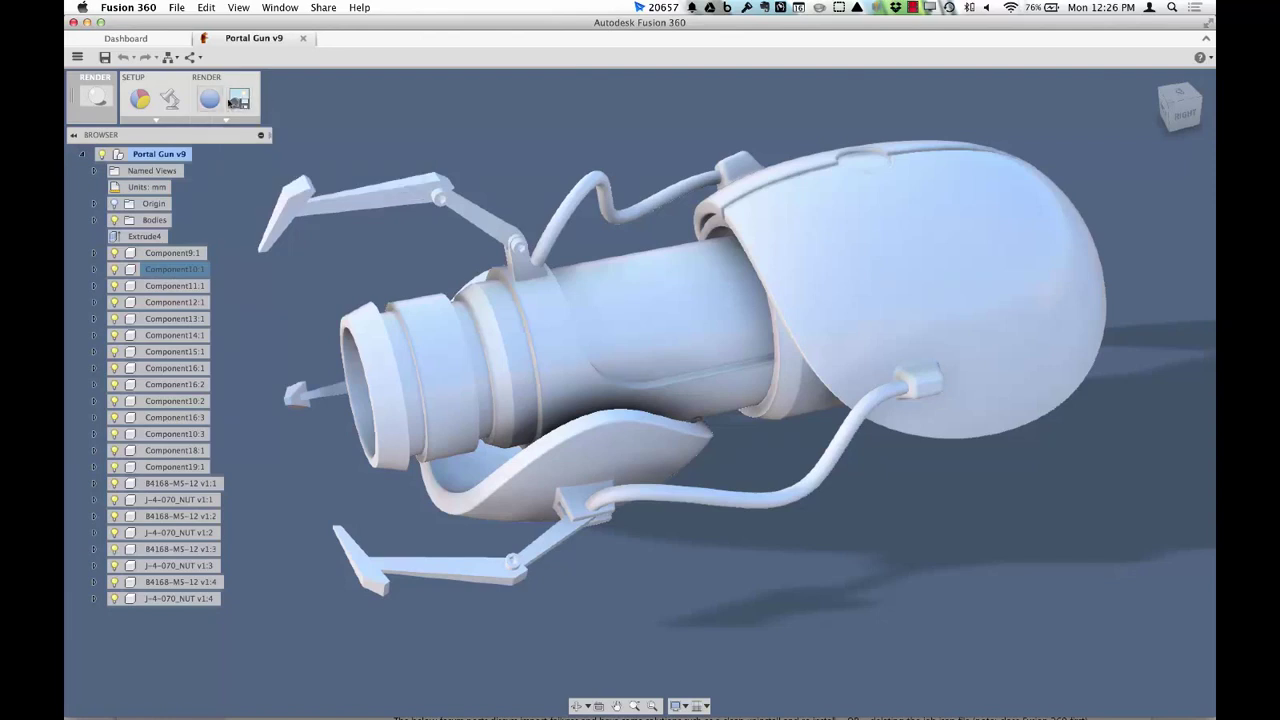
- In Scene Settings, try the Snow Field, Sharp Highlights and Rim Highlights environment styles
{"action": "left_click", "coordinate": [170, 98]}
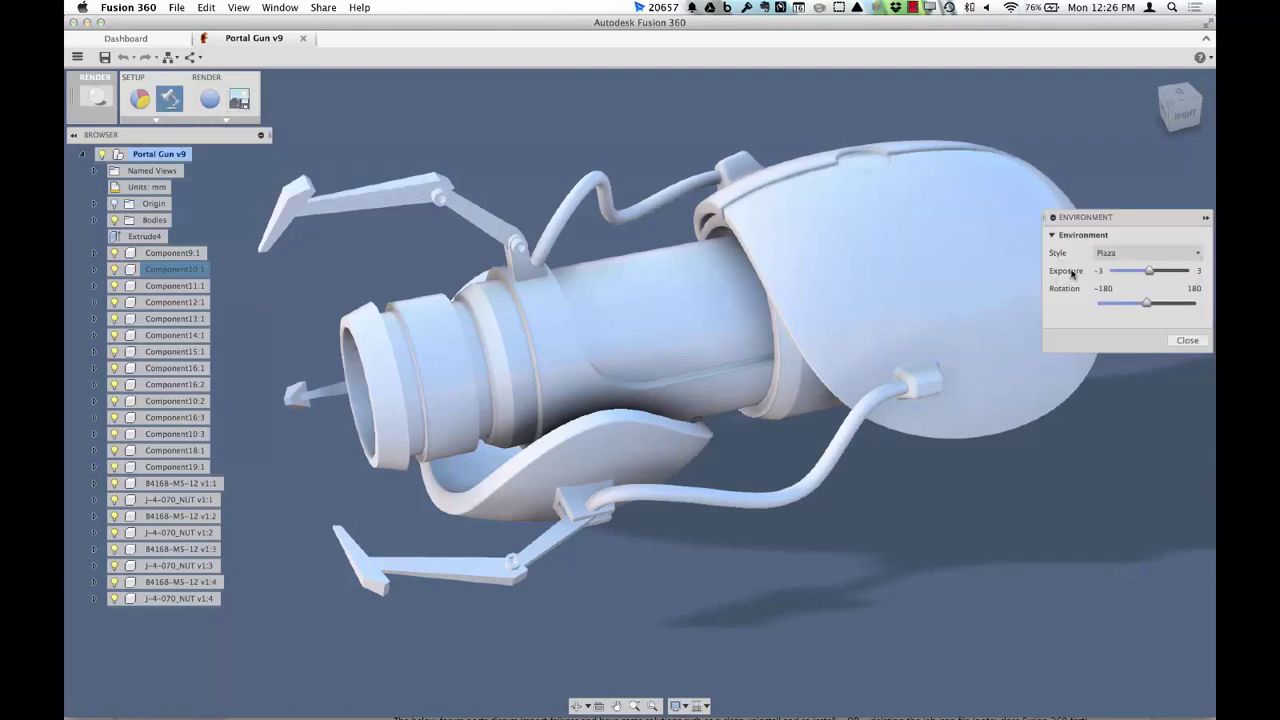
{"action": "left_click", "coordinate": [1116, 255]}
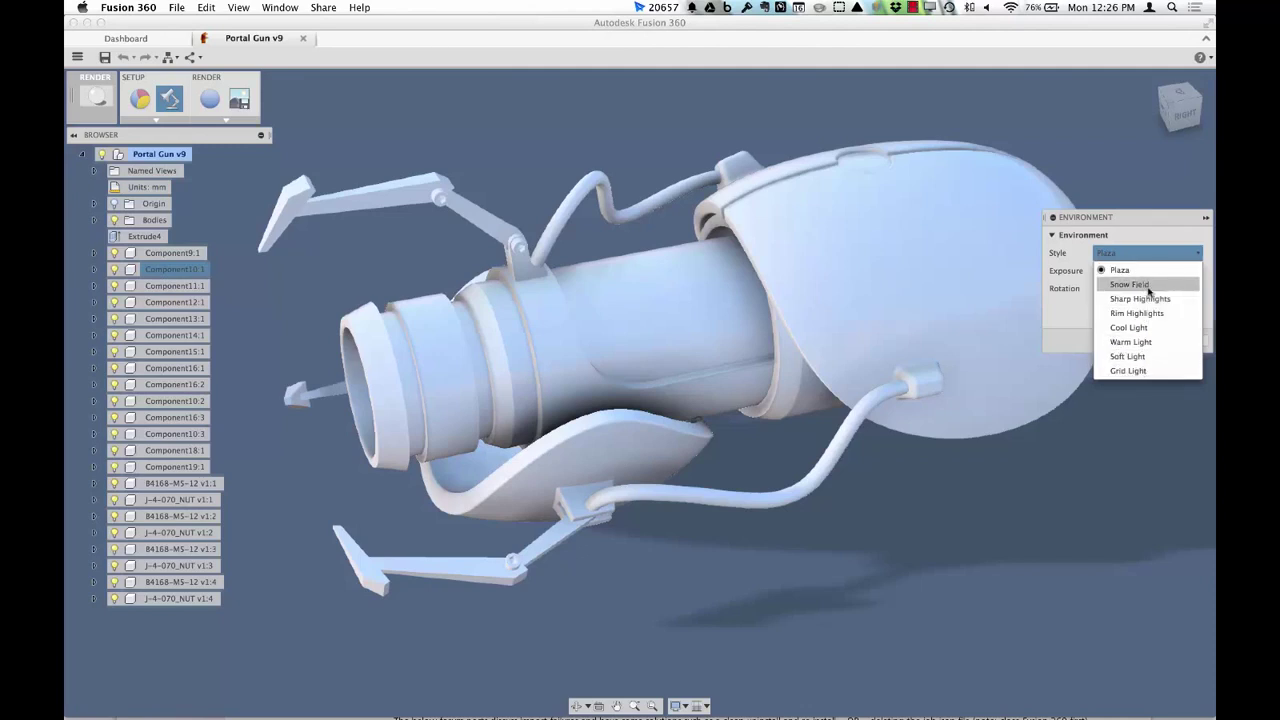
{"action": "left_click", "coordinate": [1152, 289]}
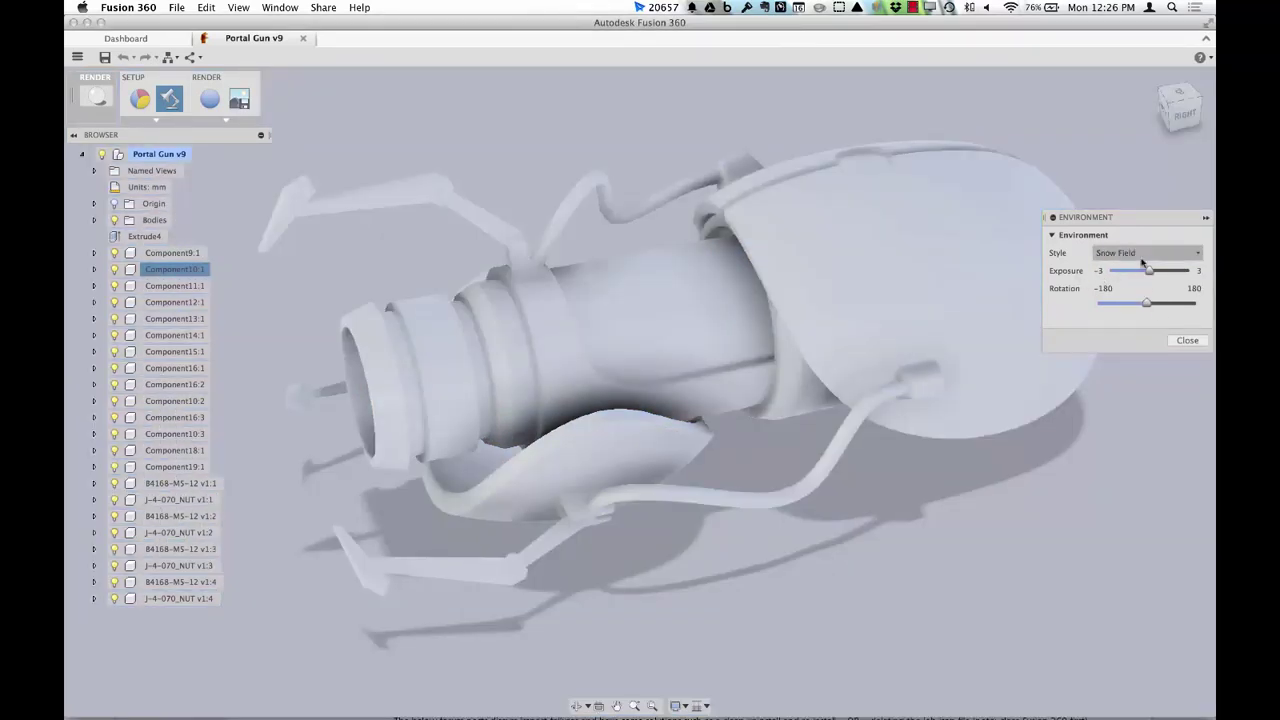
{"action": "left_click", "coordinate": [1143, 262]}
{"action": "left_click", "coordinate": [1143, 300]}
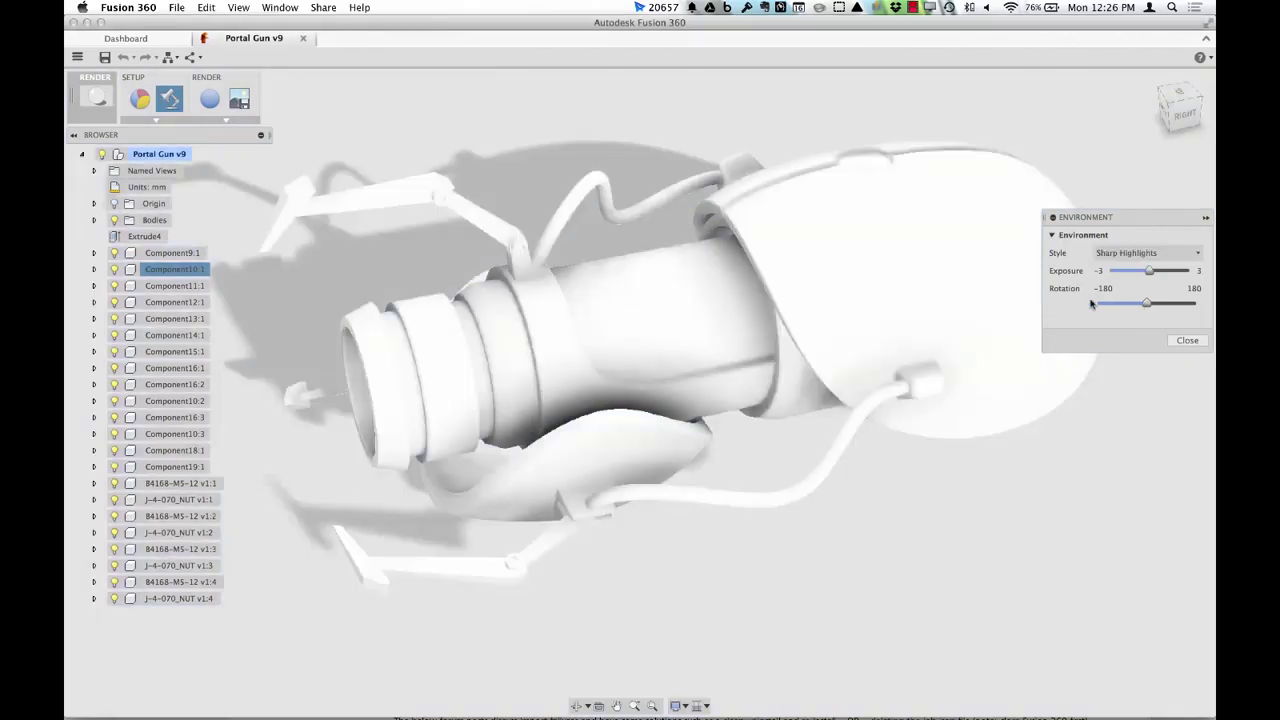
{"action": "left_click", "coordinate": [1143, 253]}
{"action": "left_click", "coordinate": [1143, 312]}
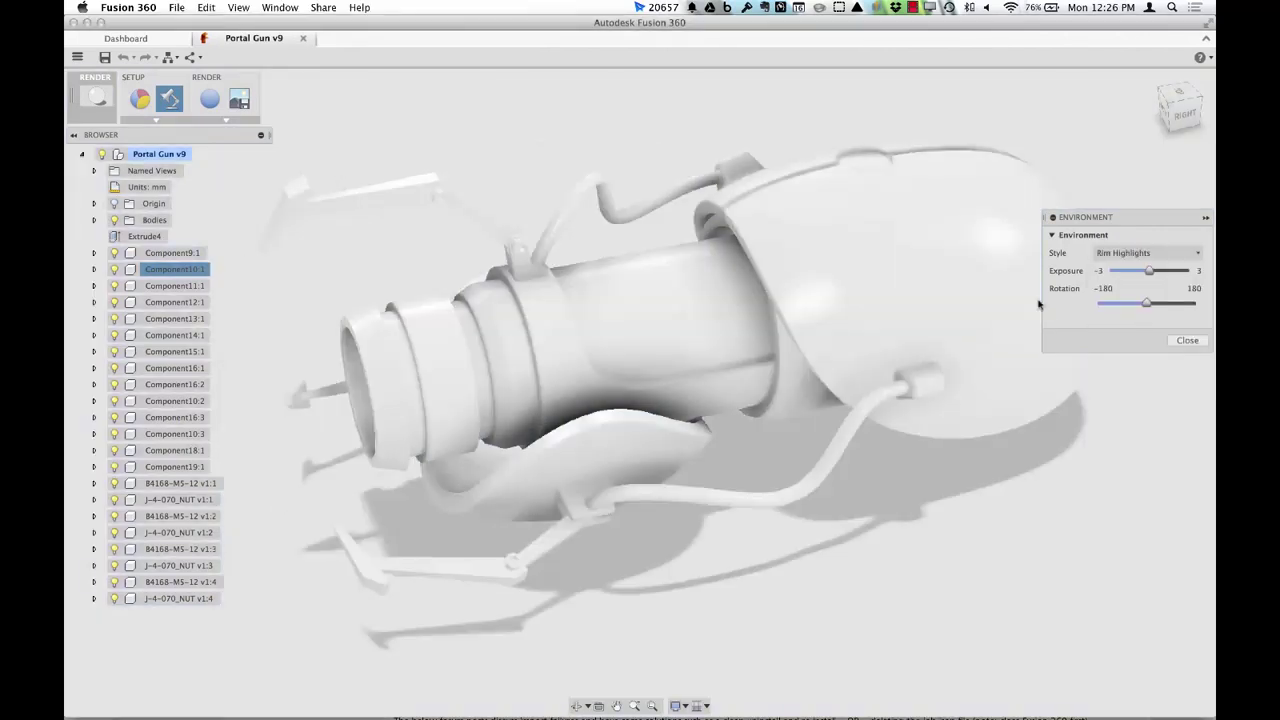
{"action": "left_click", "coordinate": [1140, 253]}
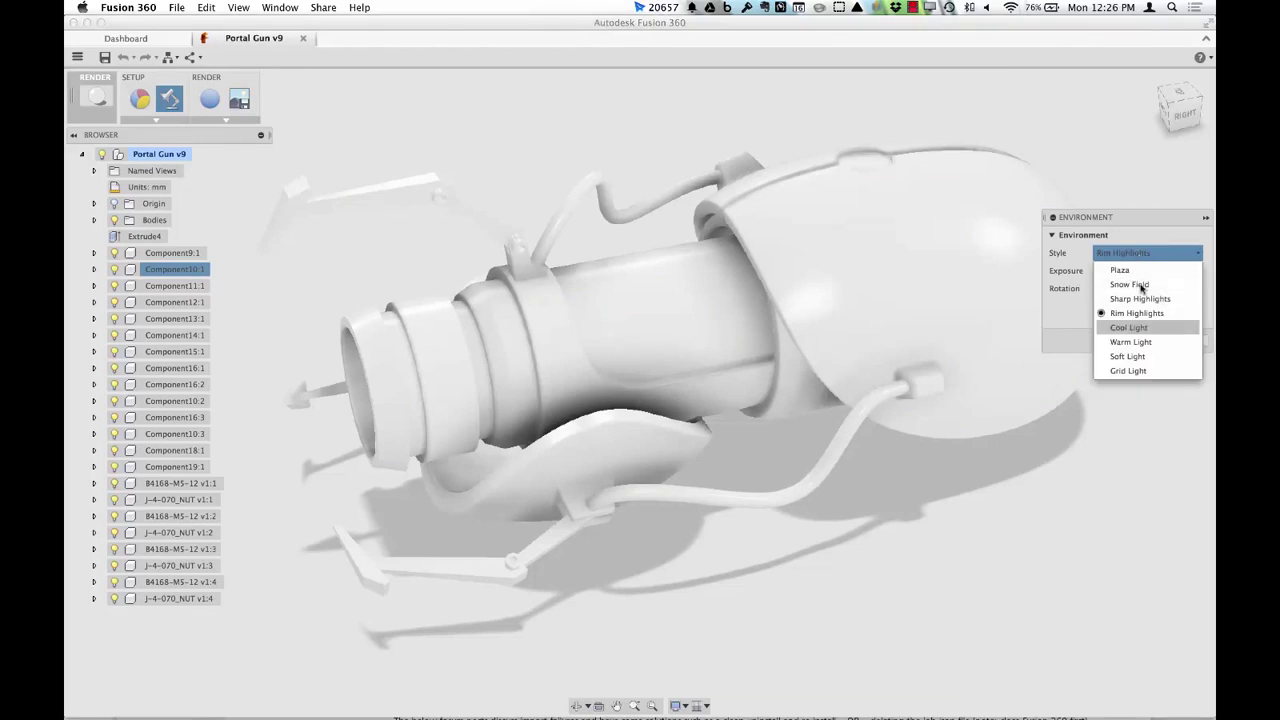
{"action": "key", "text": "Escape"}
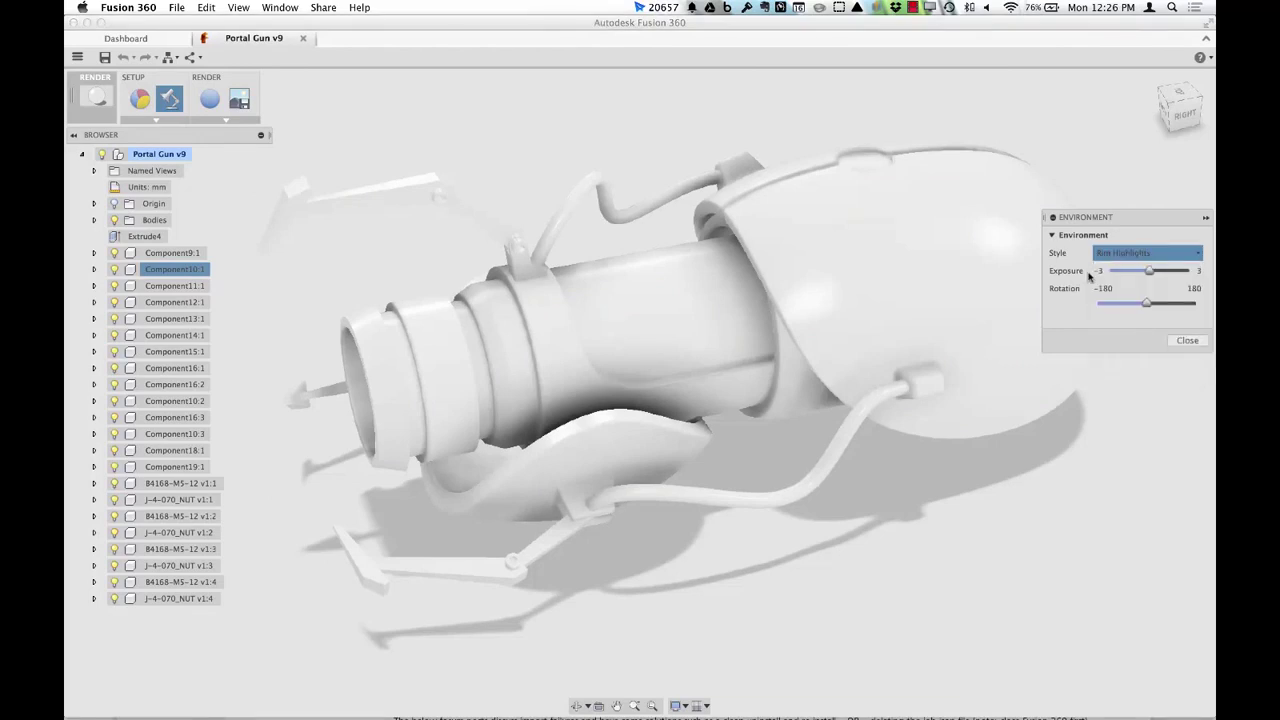
- Settle on the Rim Highlights environment and lower its exposure to darken the lighting
{"action": "key", "text": "Down"}
{"action": "left_click", "coordinate": [1140, 253]}
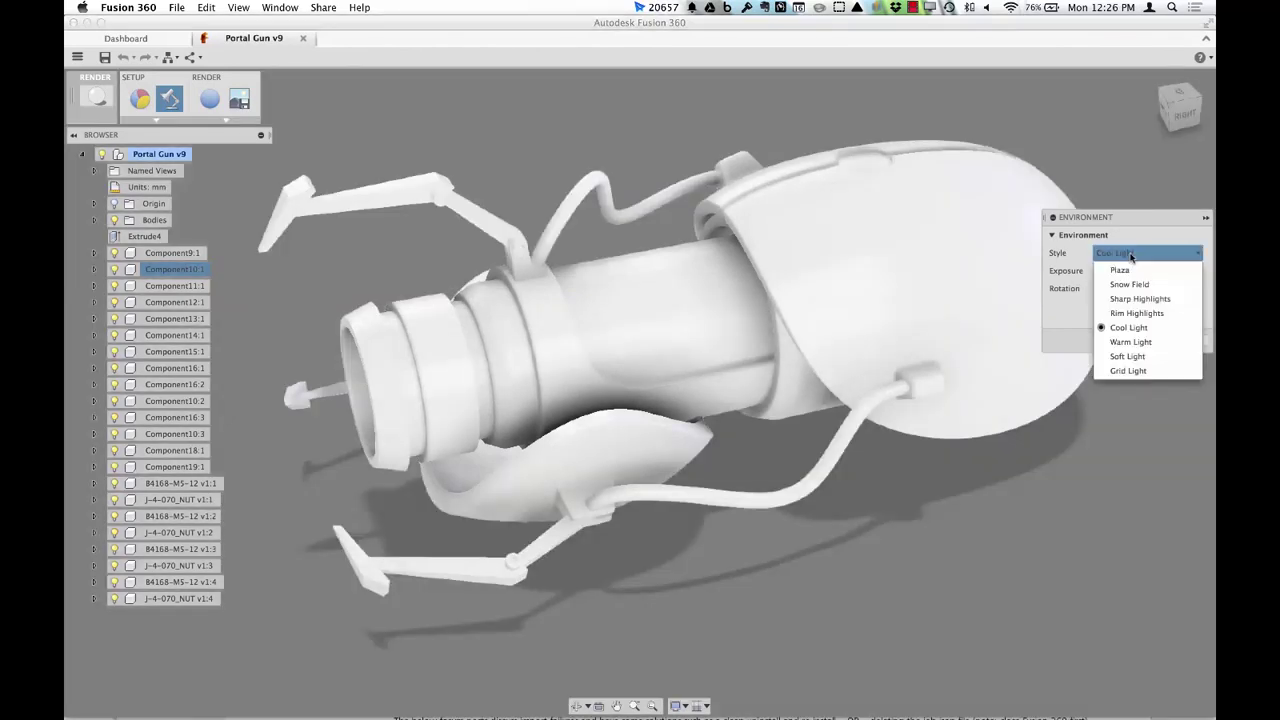
{"action": "left_click", "coordinate": [1136, 318]}
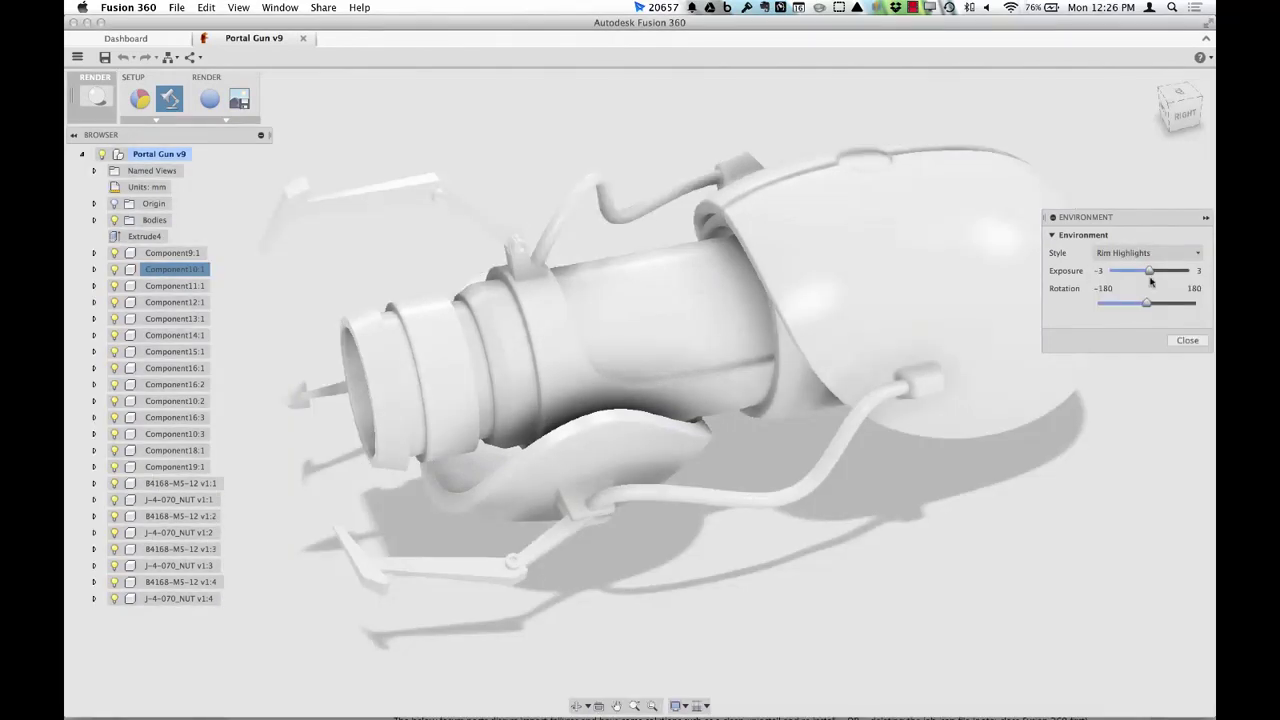
{"action": "left_click_drag", "start_coordinate": [1150, 272], "coordinate": [1132, 309]}
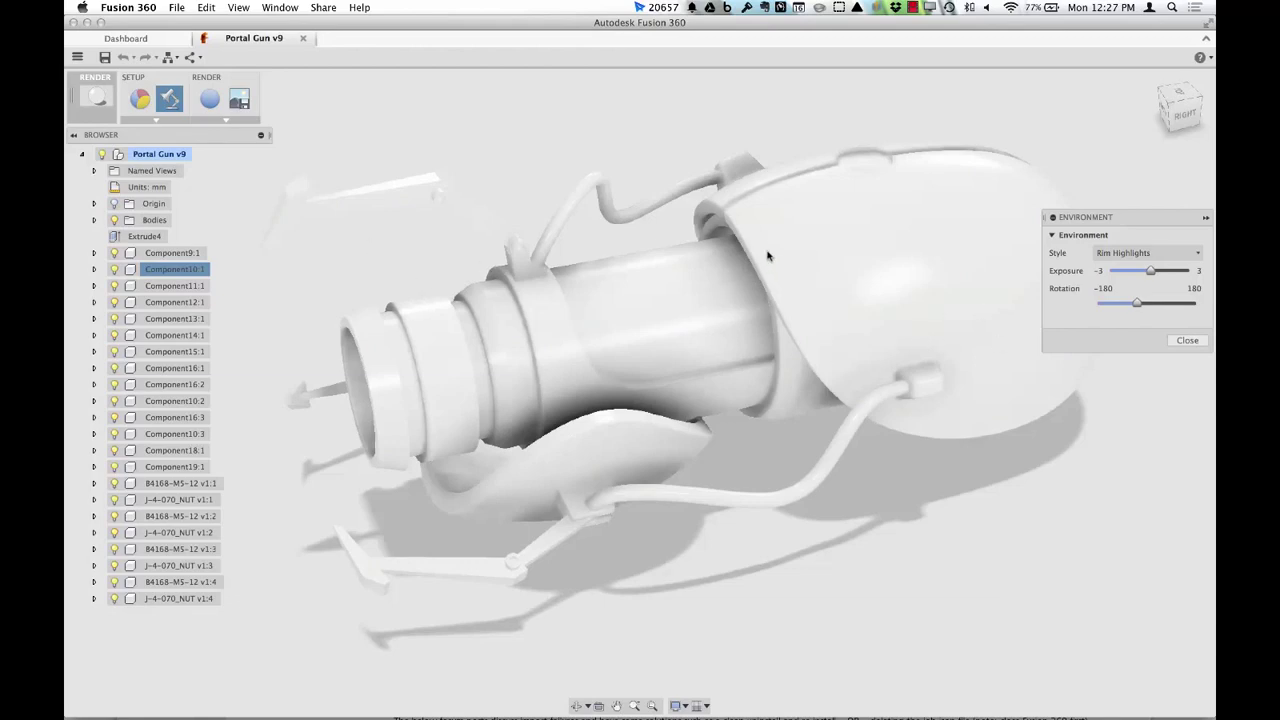
- Close the environment settings and start a ray-traced render, keeping Normal quality
{"action": "left_click", "coordinate": [1181, 340]}
{"action": "left_click", "coordinate": [209, 98]}
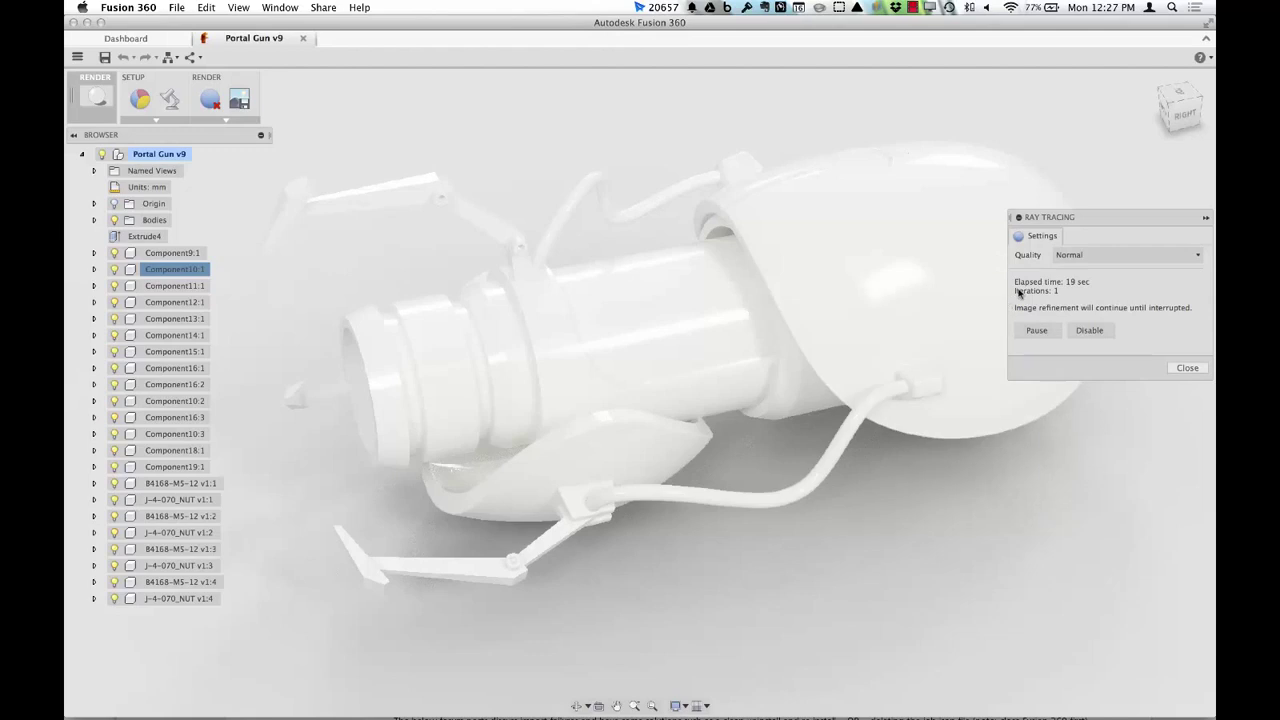
{"action": "left_click", "coordinate": [1082, 258]}
{"action": "left_click", "coordinate": [1099, 227]}
{"action": "left_click", "coordinate": [1092, 257]}
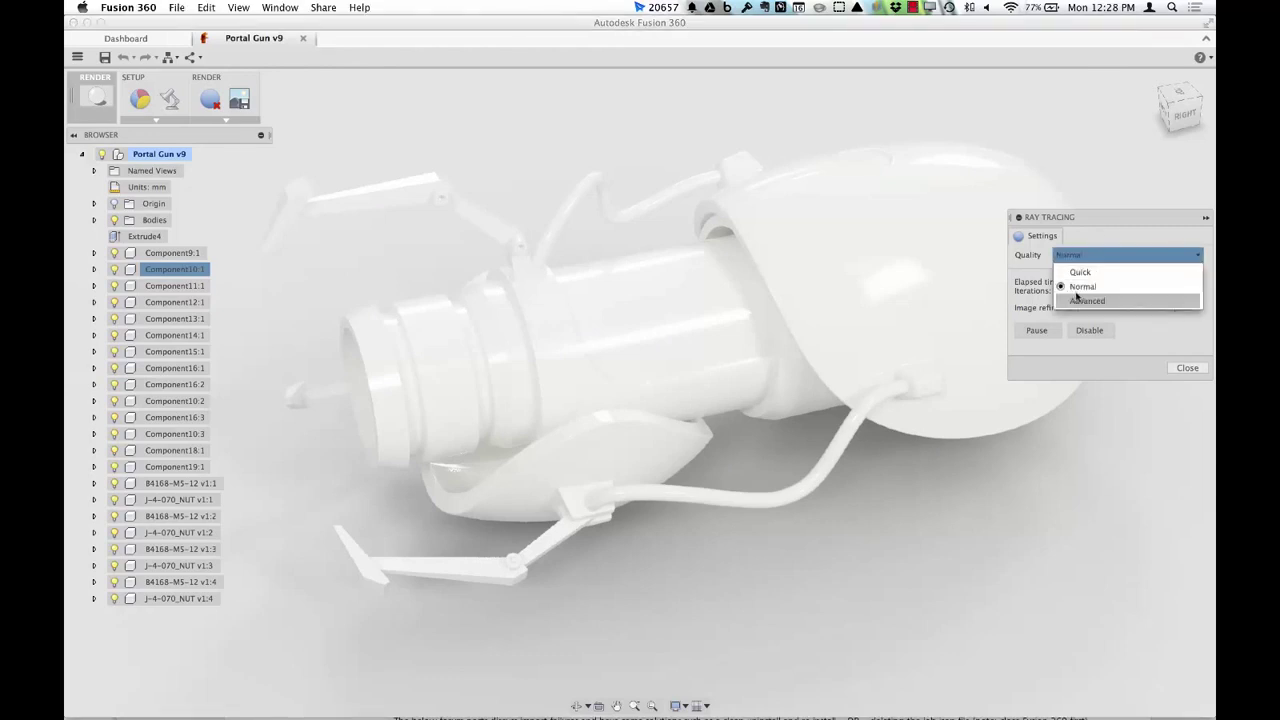
{"action": "left_click", "coordinate": [1125, 220]}
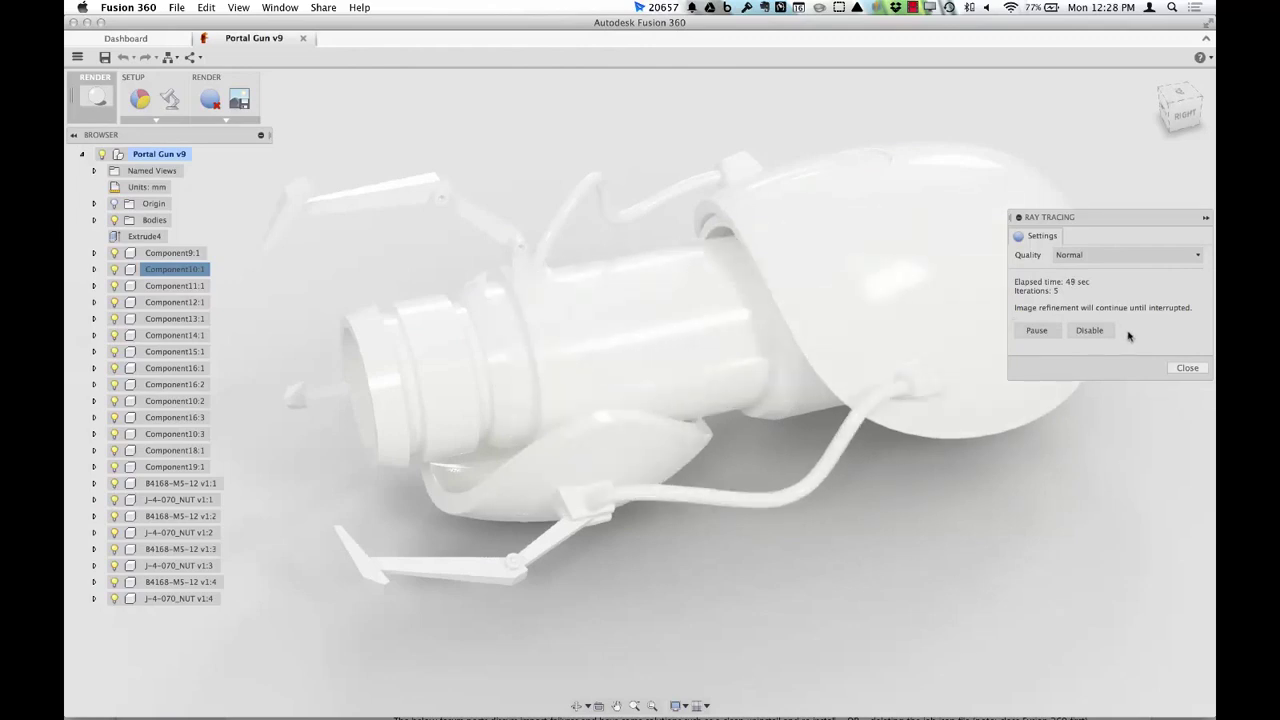
{"action": "left_click", "coordinate": [1193, 369]}
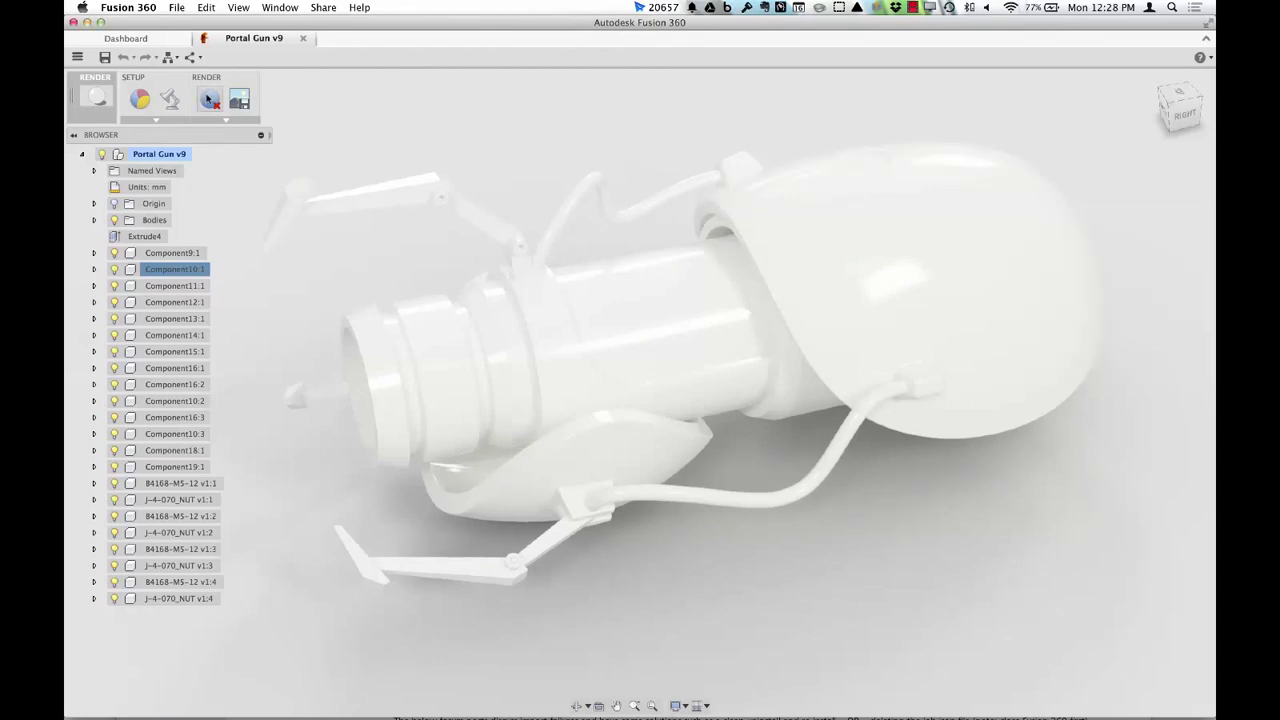
- Stop and restart ray tracing, then disable refinement to return to the shaded view
{"action": "left_click", "coordinate": [209, 98]}
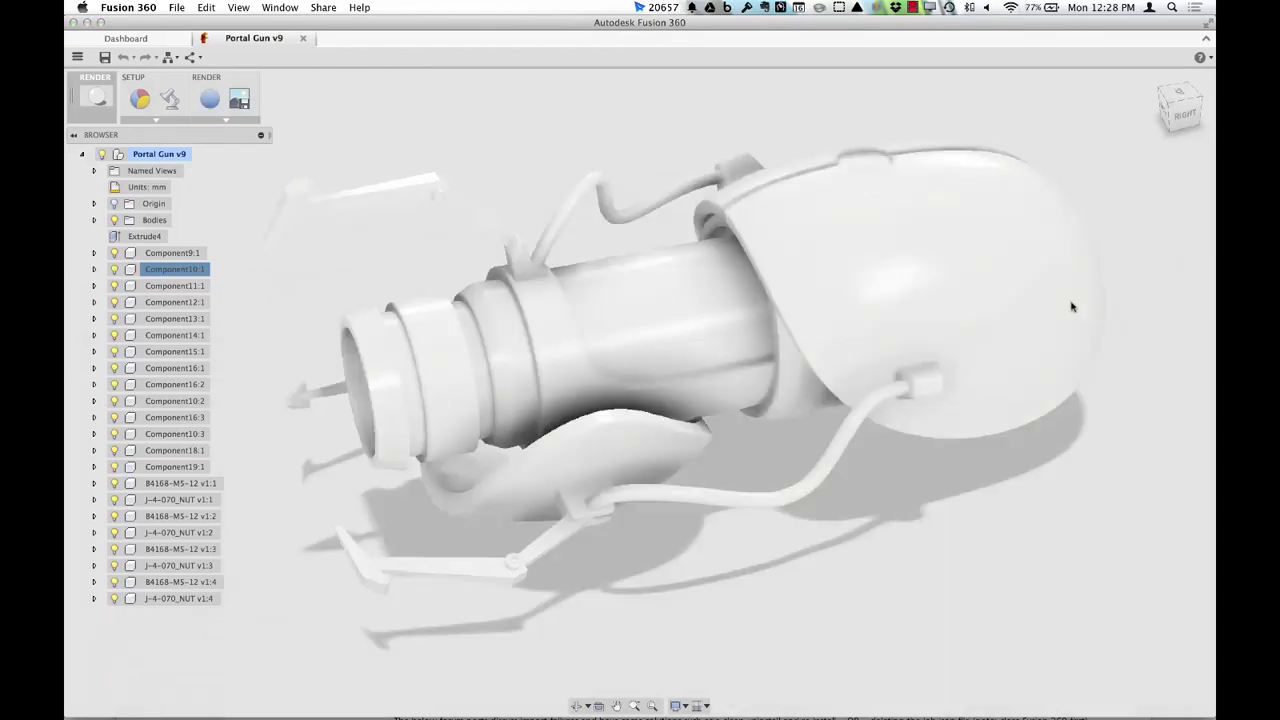
{"action": "left_click", "coordinate": [208, 99]}
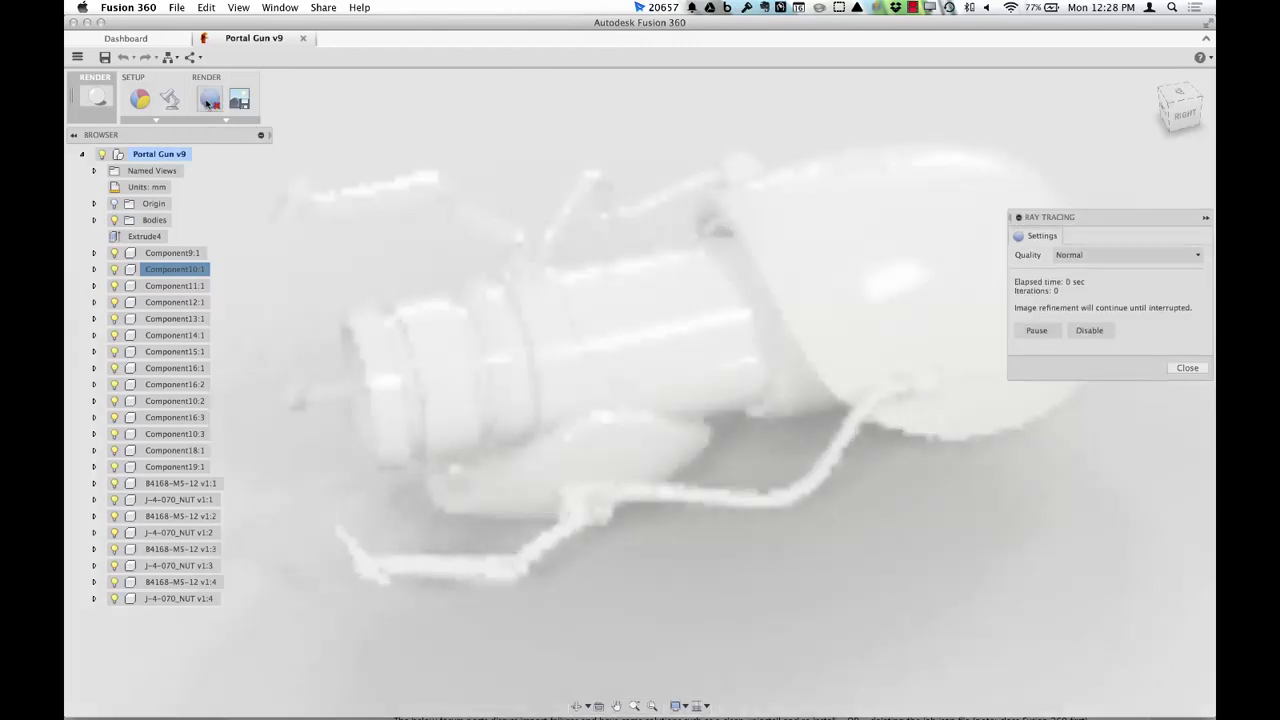
{"action": "left_click", "coordinate": [1090, 332]}
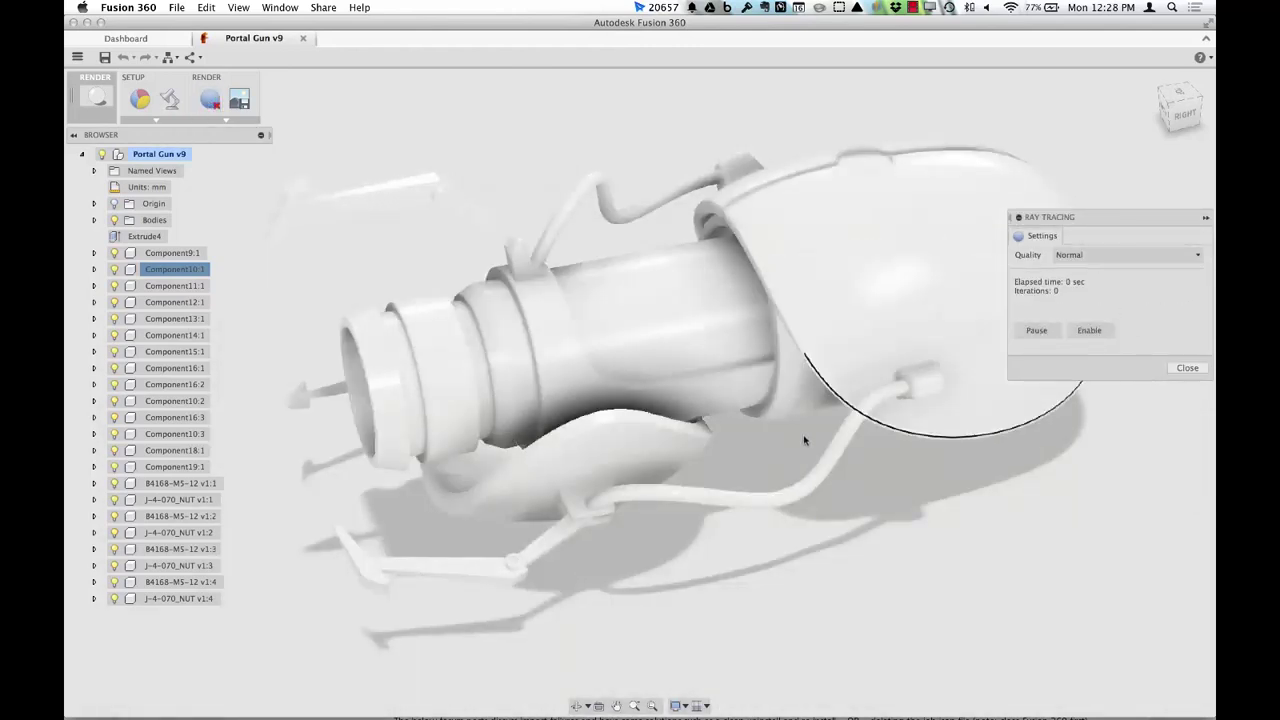
{"action": "left_click", "coordinate": [1187, 367]}
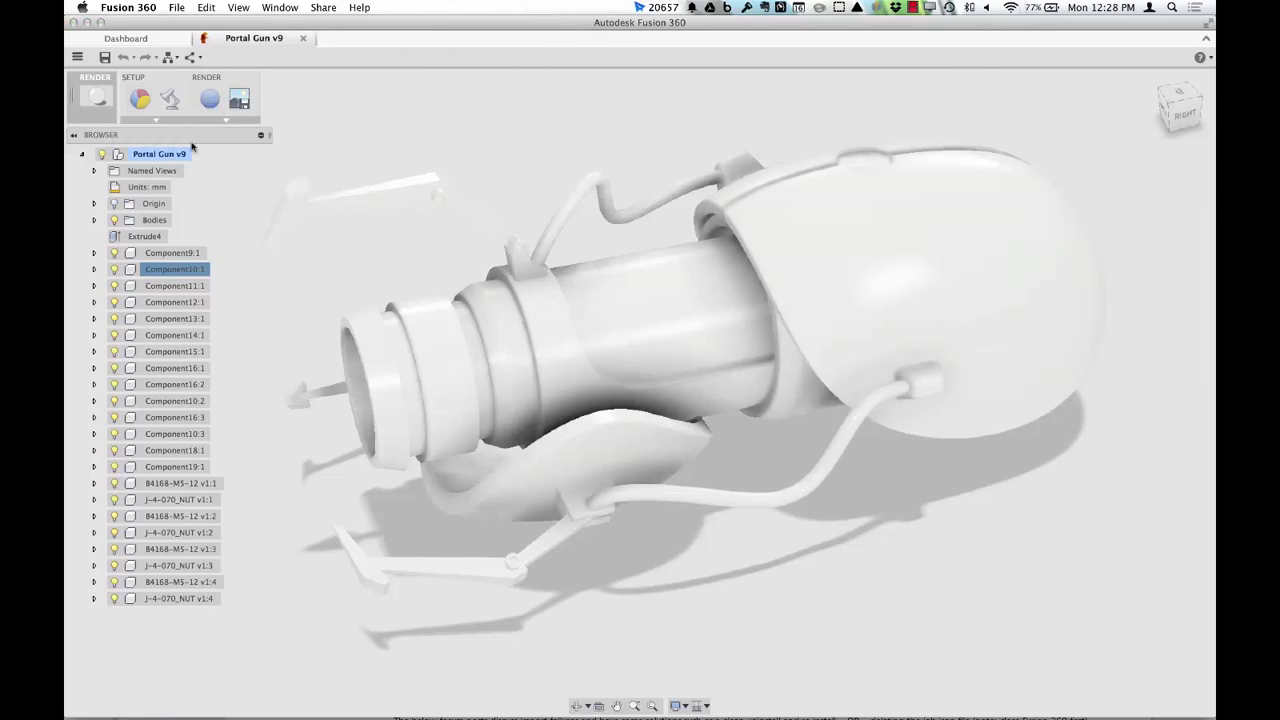
- In the appearance library, expand and collapse the Wood, Plastic, Paint and Other categories
{"action": "mouse_move", "coordinate": [381, 177]}
{"action": "middle_mouse_down", "text": "shift"}
{"action": "mouse_move", "coordinate": [417, 163]}
{"action": "mouse_move", "coordinate": [393, 158]}
{"action": "middle_mouse_up", "text": "shift"}
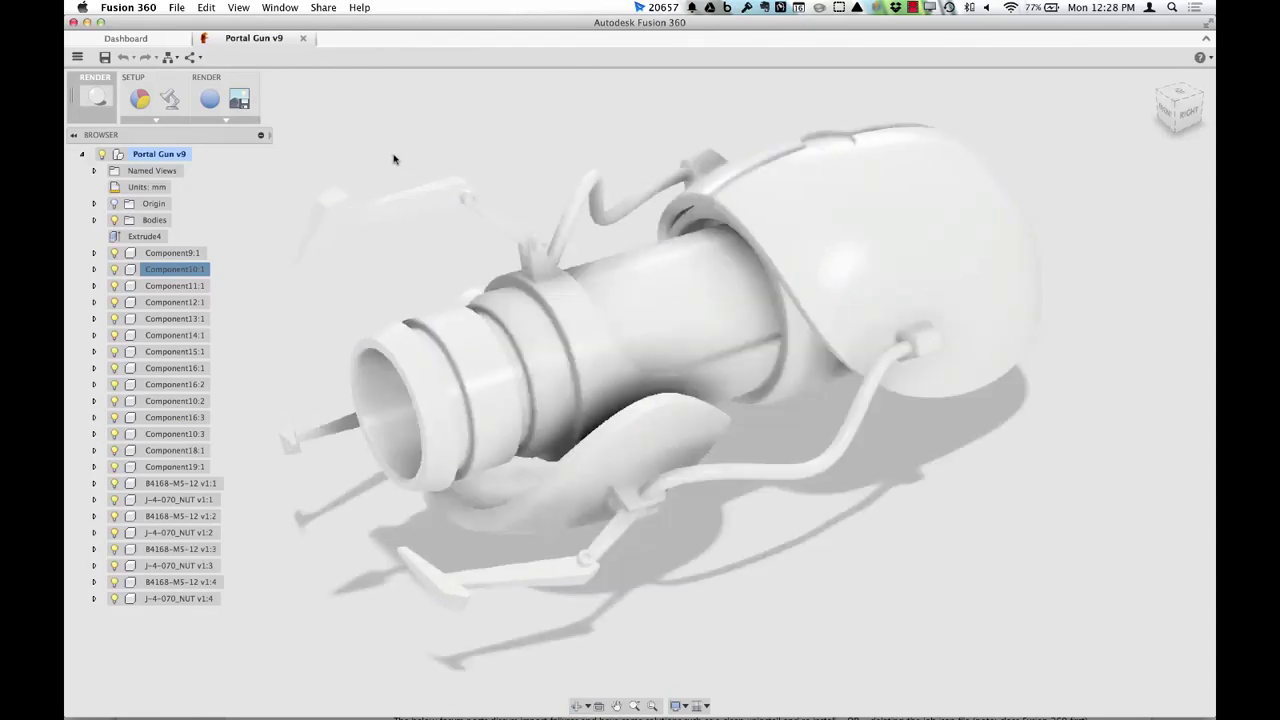
{"action": "left_click", "coordinate": [139, 98]}
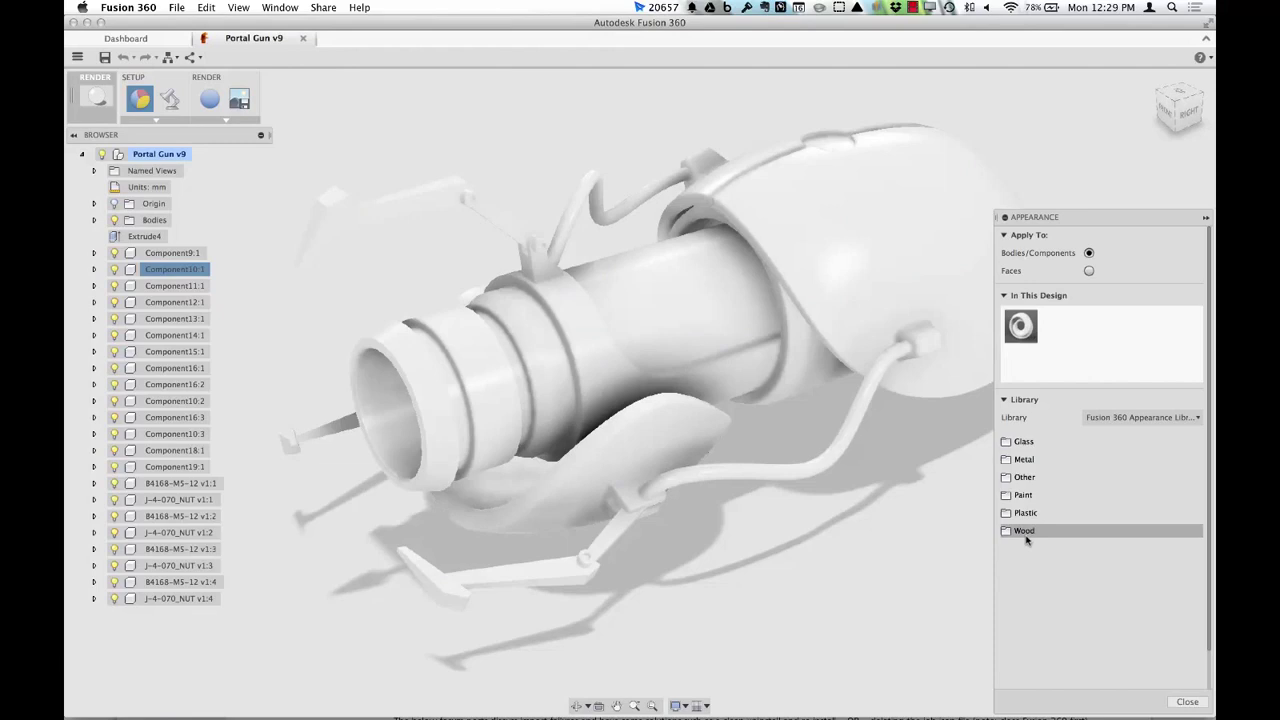
{"action": "left_click", "coordinate": [1016, 532]}
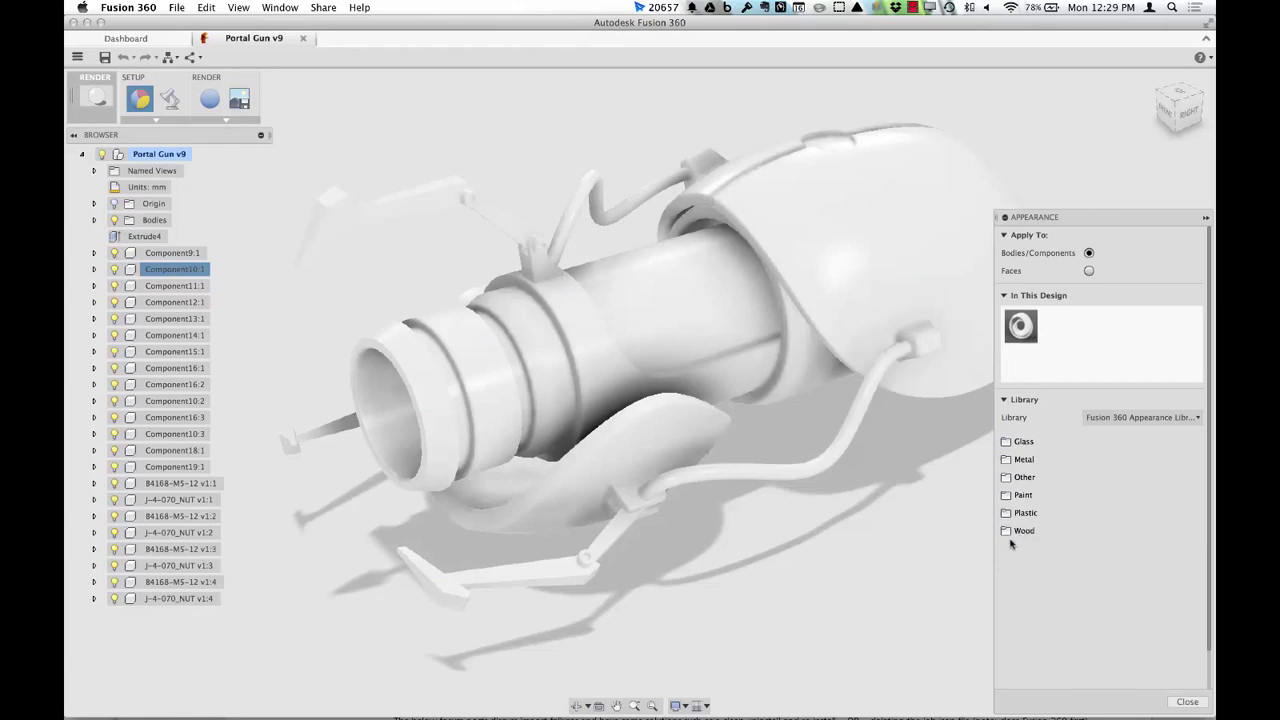
{"action": "left_click", "coordinate": [1007, 533]}
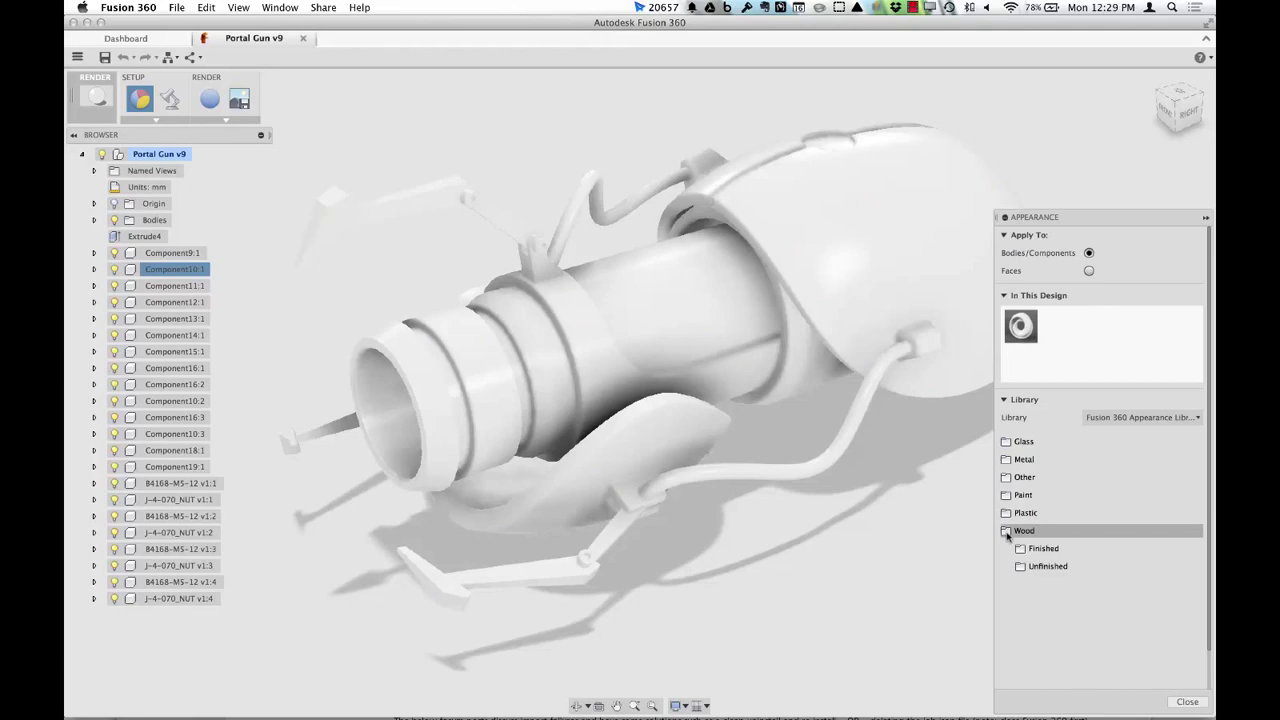
{"action": "left_click", "coordinate": [1011, 532]}
{"action": "left_click", "coordinate": [1020, 514]}
{"action": "left_click", "coordinate": [1020, 514]}
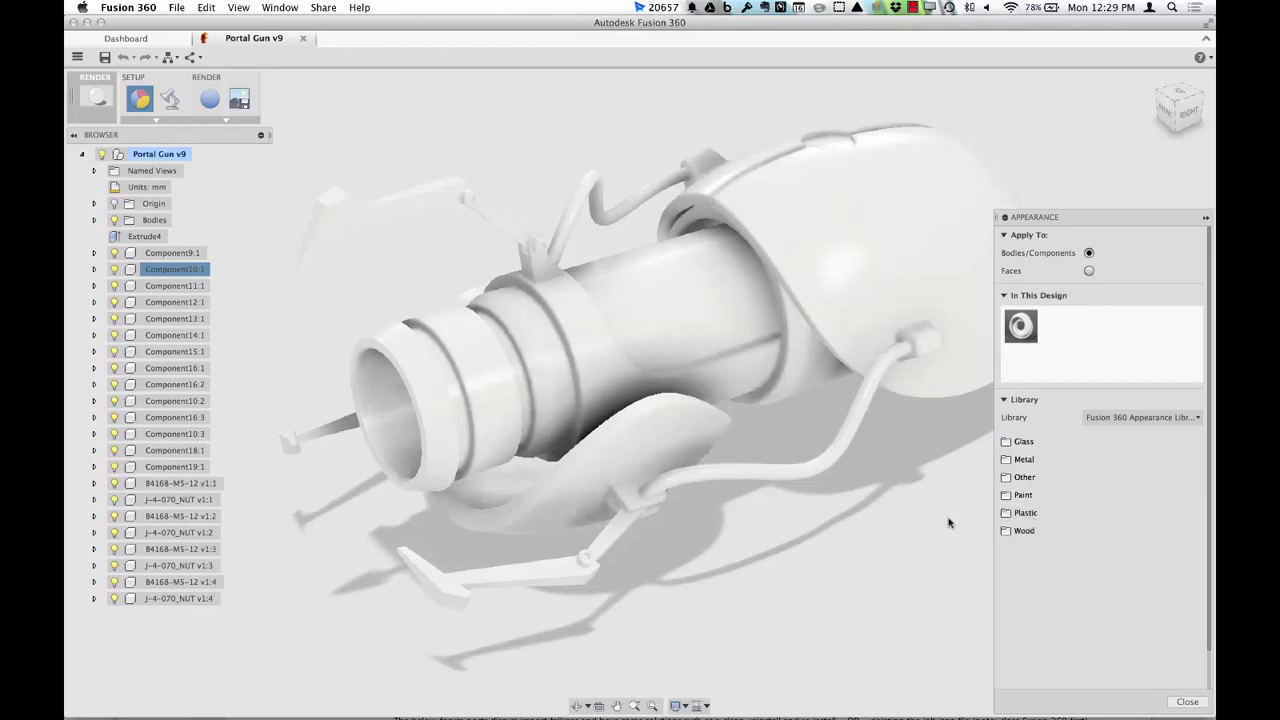
{"action": "left_click", "coordinate": [1017, 515]}
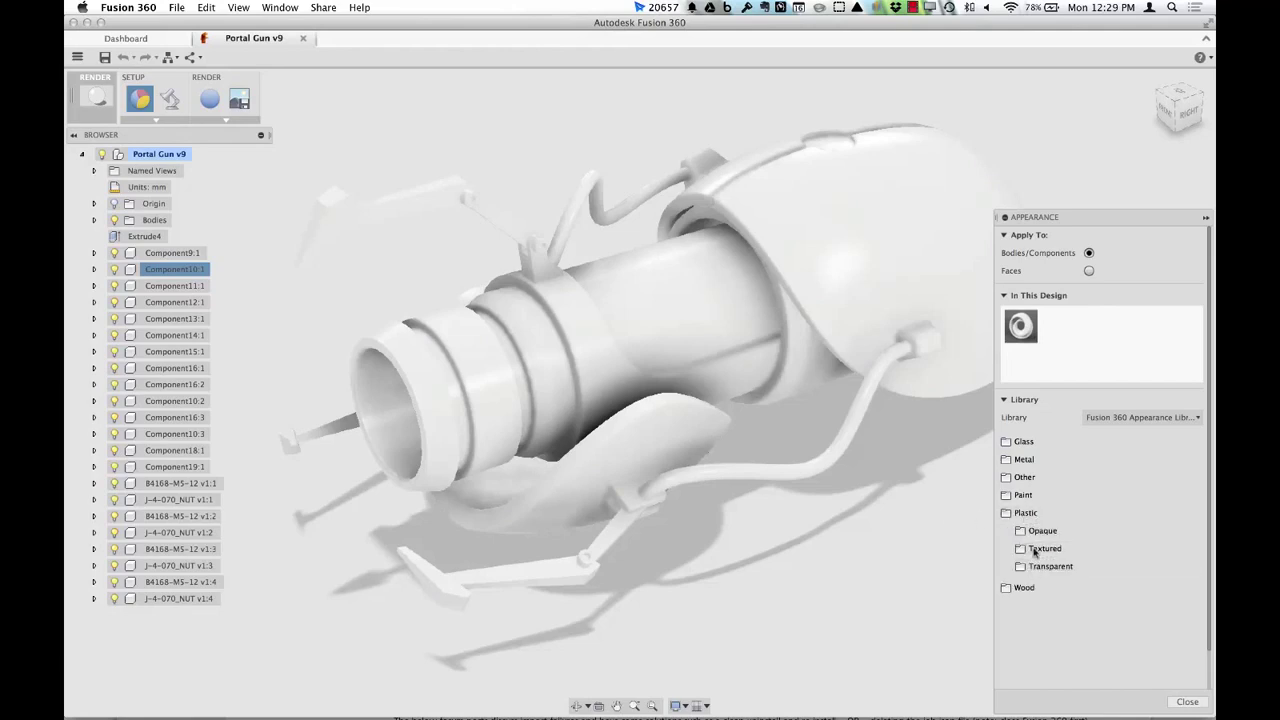
{"action": "left_click", "coordinate": [1020, 513]}
{"action": "left_click", "coordinate": [1021, 499]}
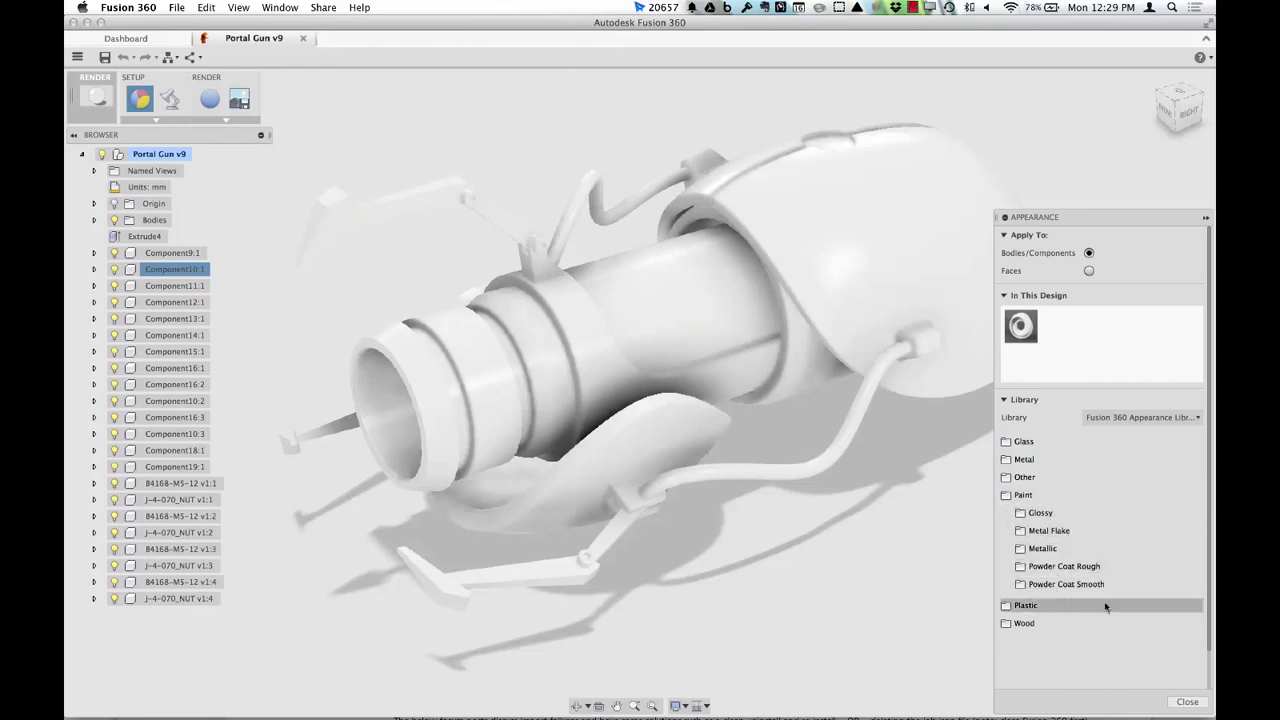
{"action": "left_click", "coordinate": [1000, 495]}
{"action": "left_click", "coordinate": [1030, 477]}
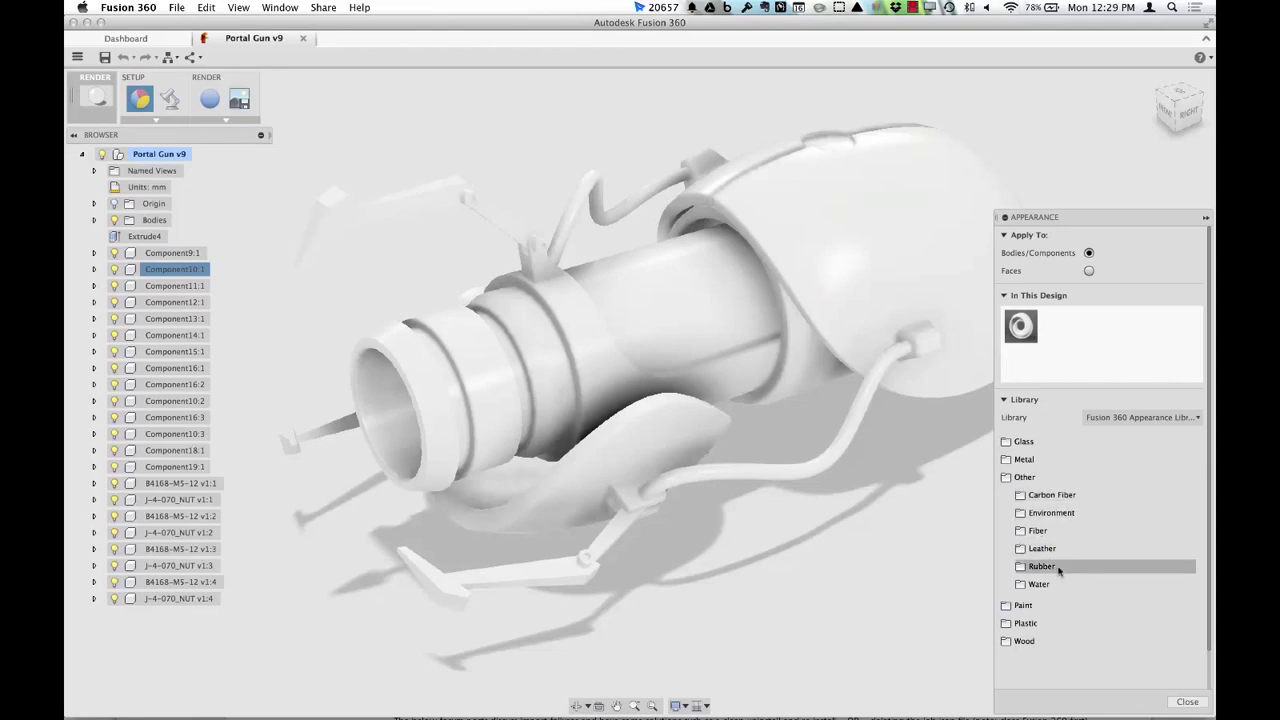
{"action": "left_click", "coordinate": [1019, 479]}
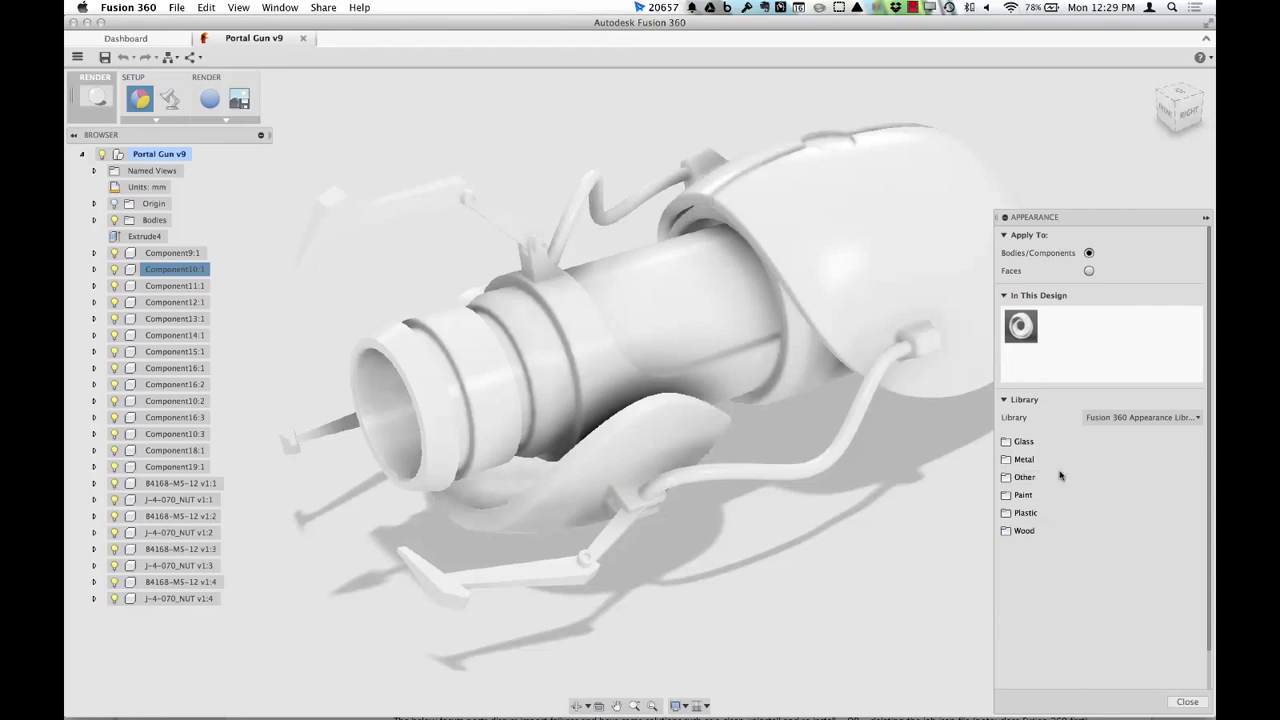
- Switch to the Legacy Appearance Library, return to the Fusion 360 library, and expand Glass
{"action": "left_click", "coordinate": [1121, 419]}
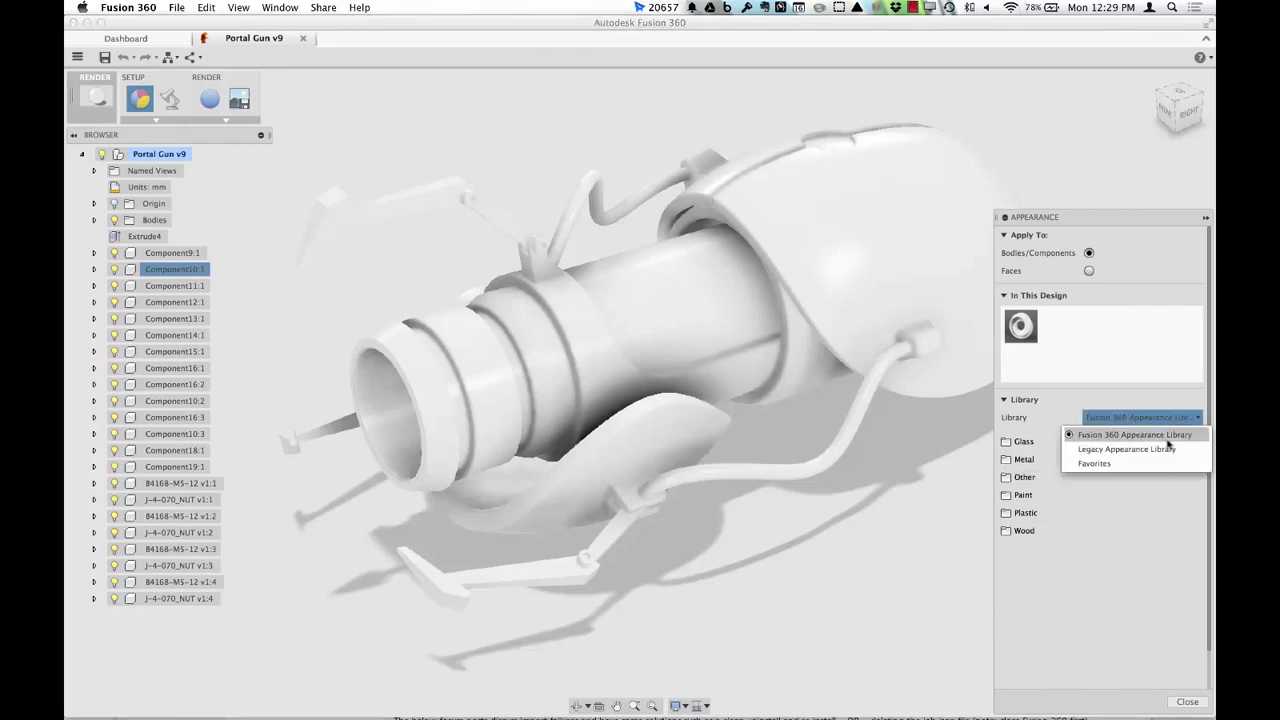
{"action": "left_click", "coordinate": [1127, 450]}
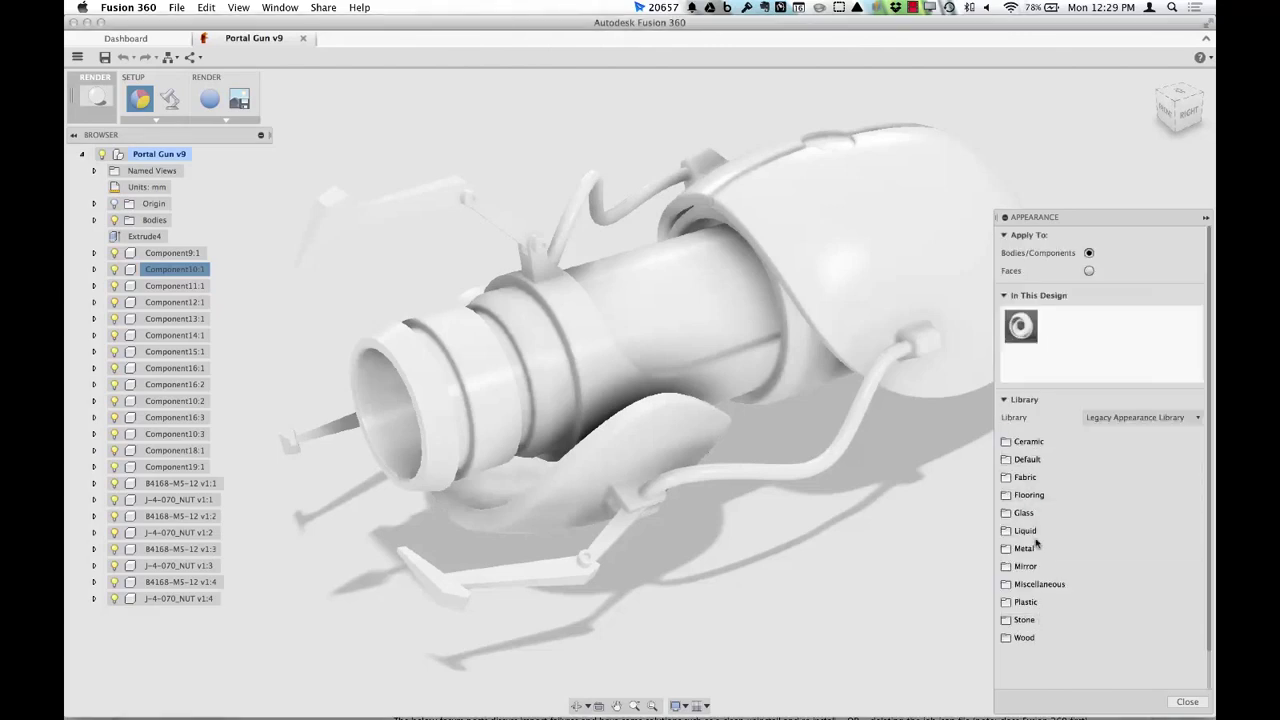
{"action": "left_click", "coordinate": [1120, 418]}
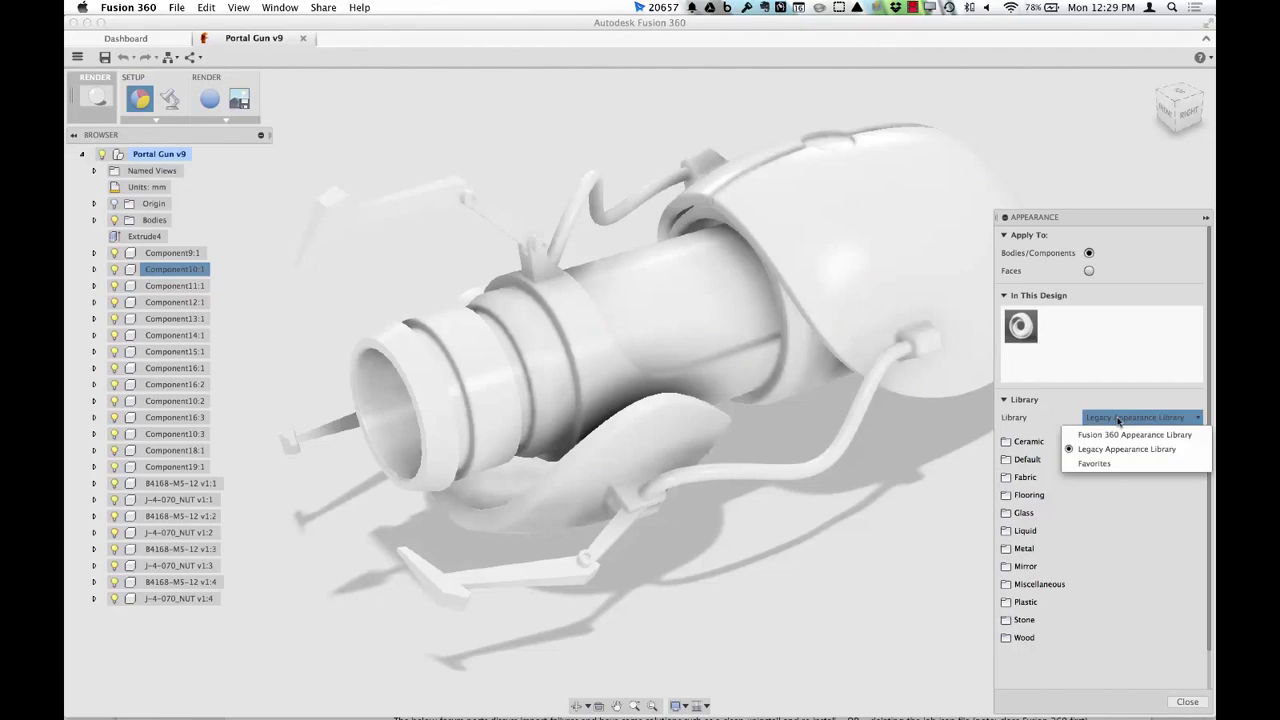
{"action": "left_click", "coordinate": [1109, 436]}
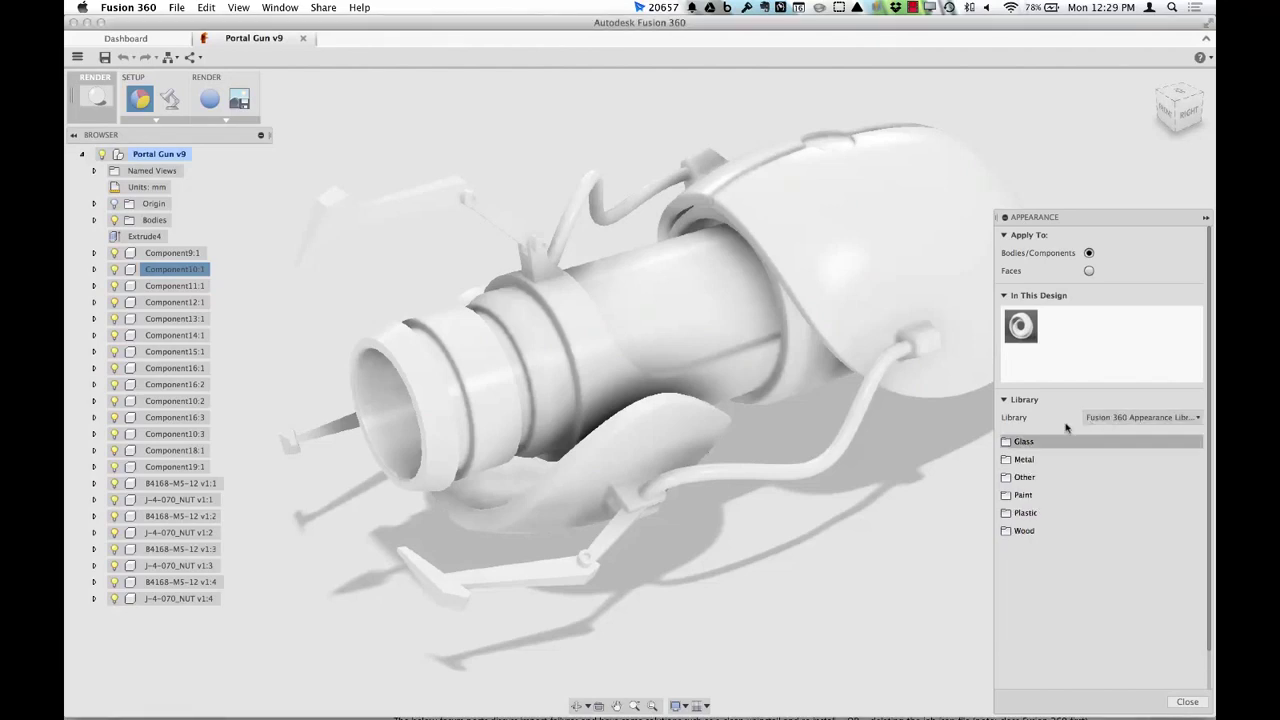
{"action": "left_click", "coordinate": [1013, 441]}
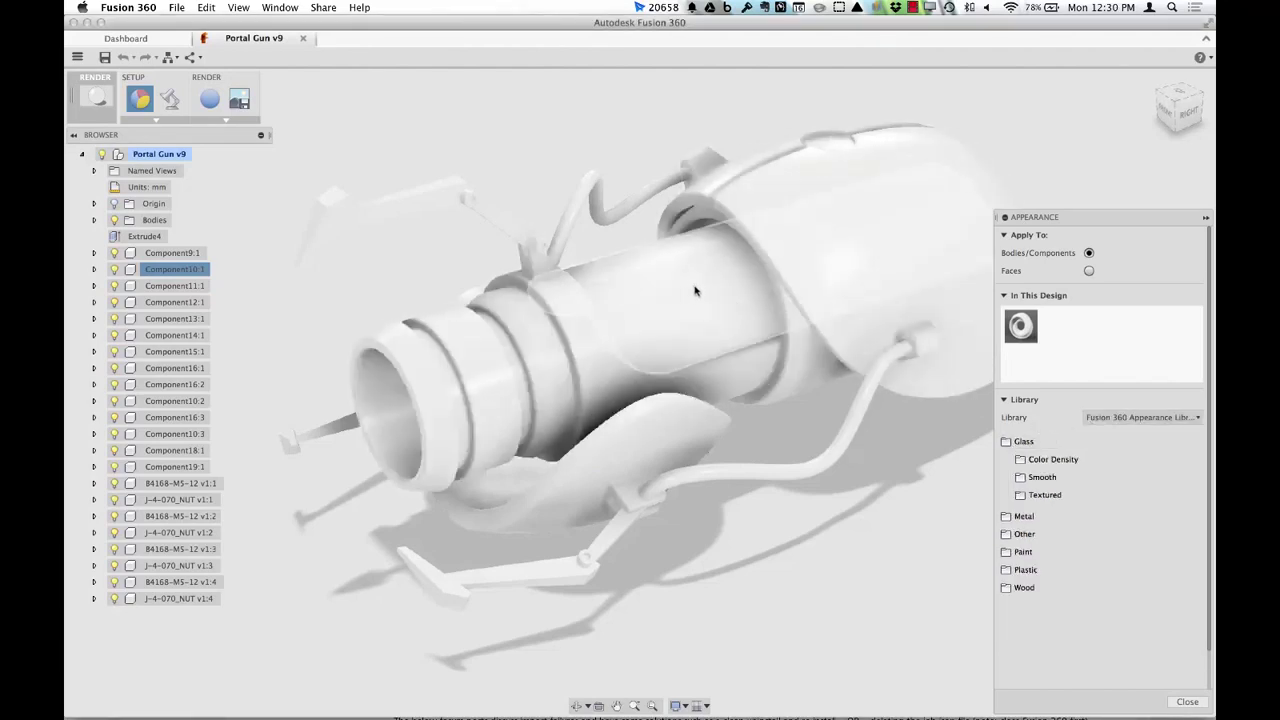
- Apply 'Glass, Light Color (Blue)' from Color Density to the central tube, after briefly trying clear glass
{"action": "left_click", "coordinate": [1058, 460]}
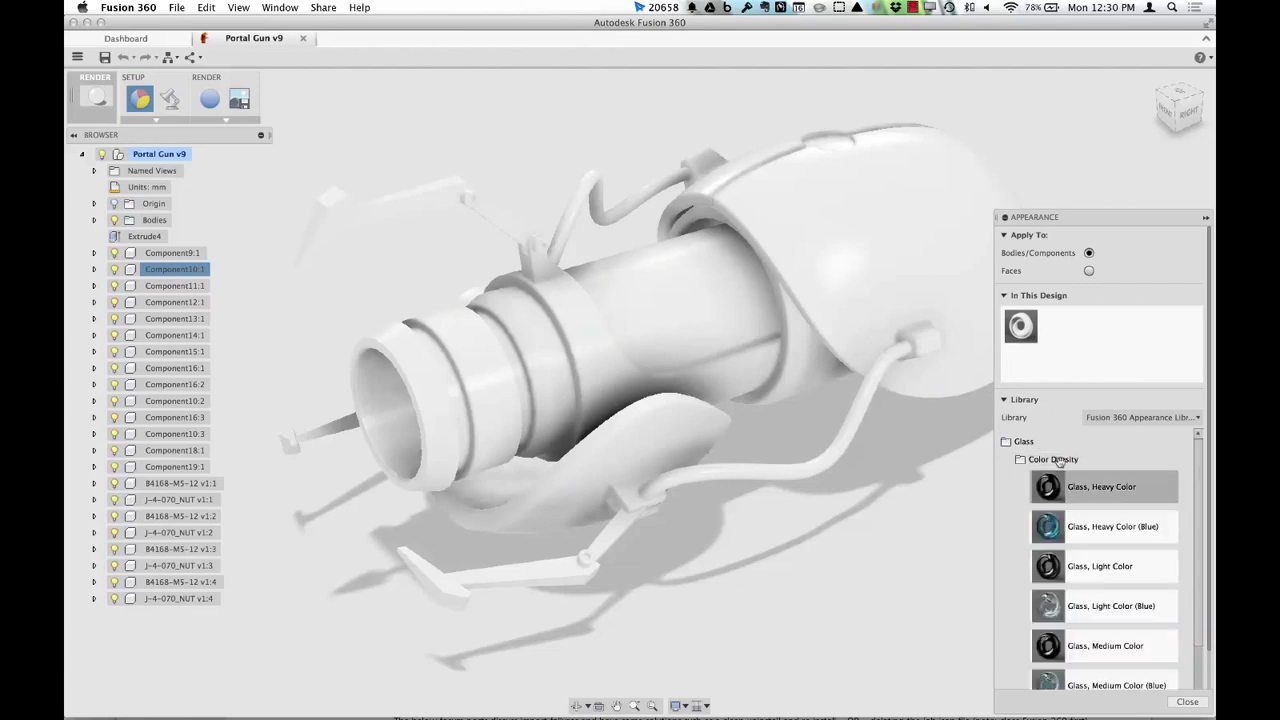
{"action": "scroll", "coordinate": [1105, 533], "scroll_direction": "down", "scroll_amount": 3}
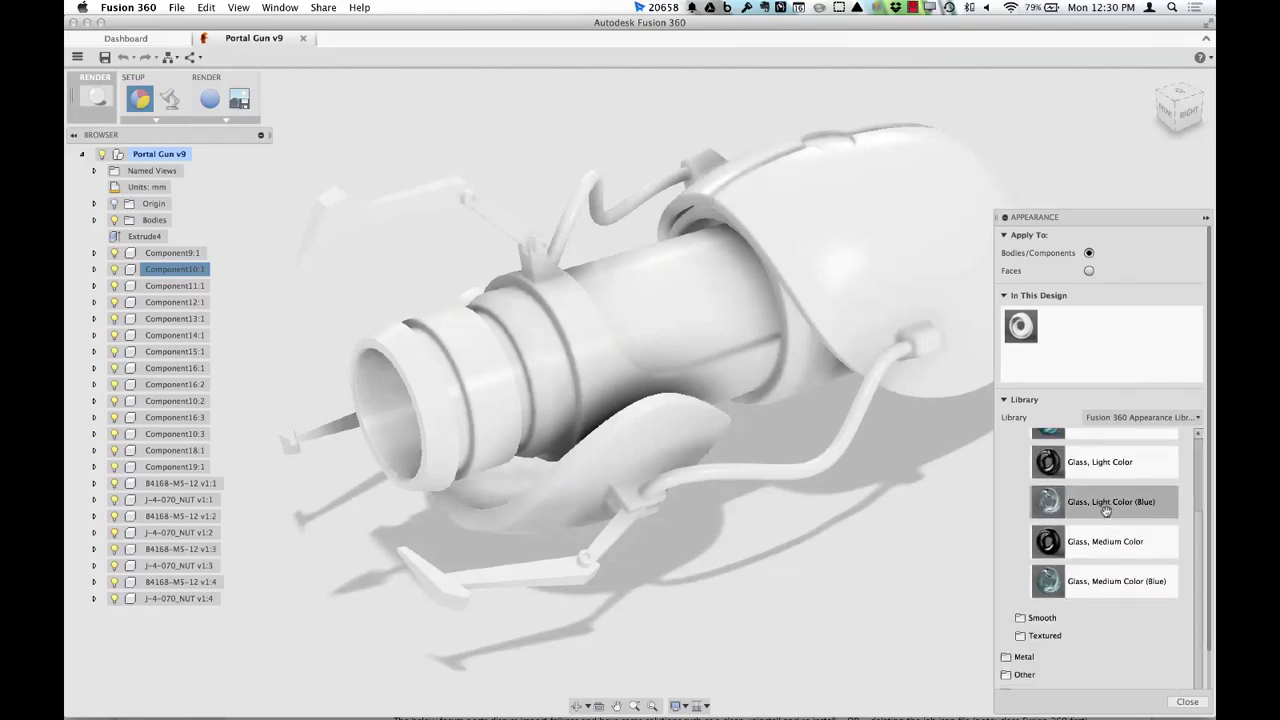
{"action": "left_click_drag", "start_coordinate": [1106, 508], "coordinate": [706, 366]}
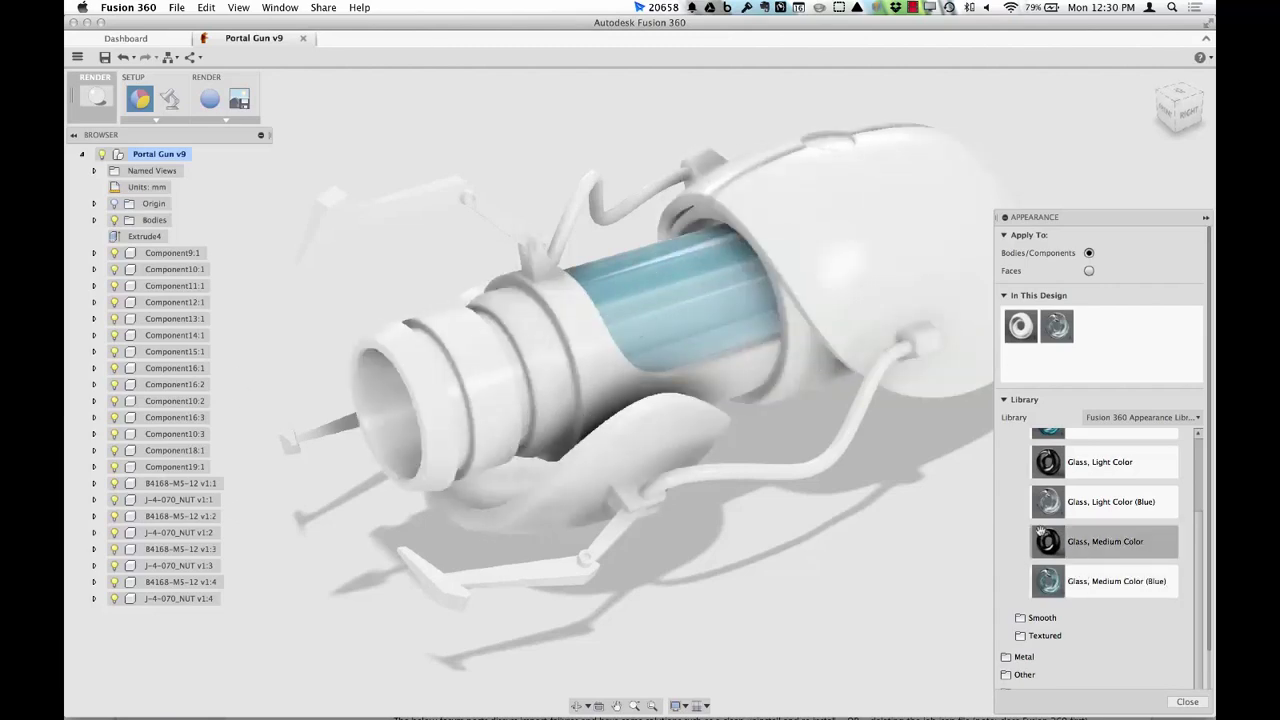
{"action": "scroll", "coordinate": [1040, 531], "scroll_direction": "up", "scroll_amount": 3}
{"action": "left_click_drag", "start_coordinate": [1089, 497], "coordinate": [700, 285]}
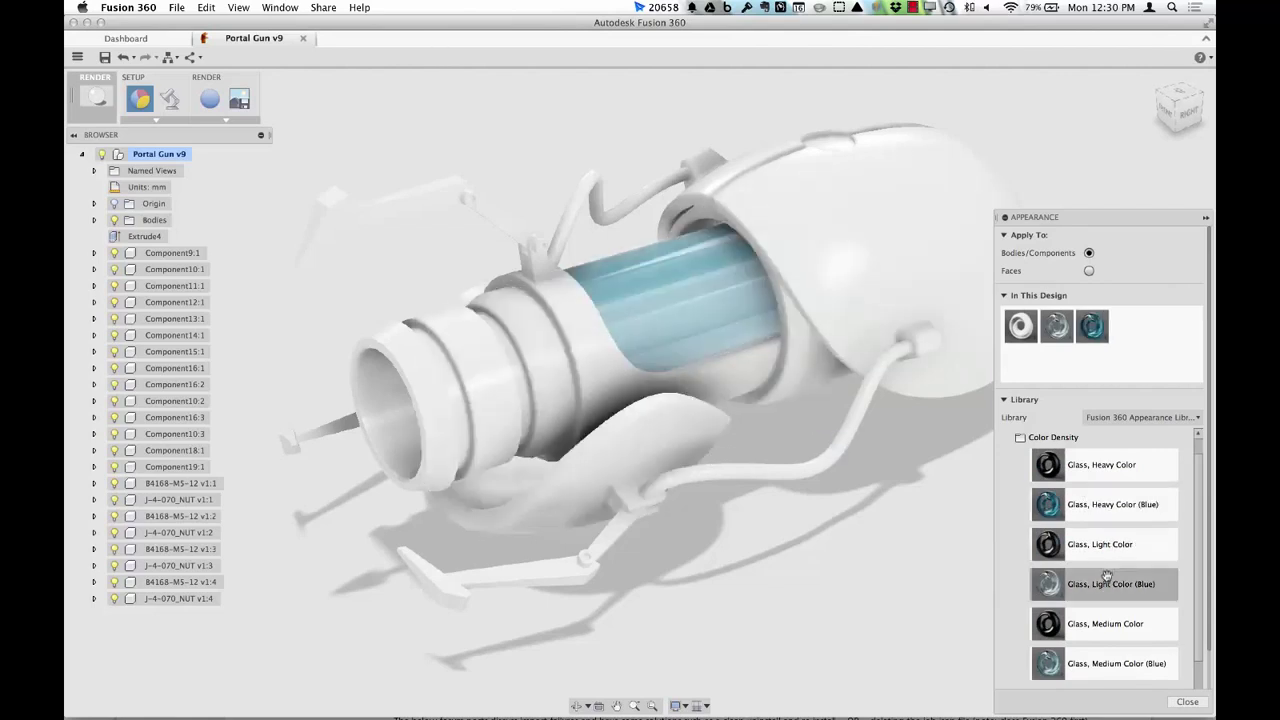
{"action": "left_click_drag", "start_coordinate": [1100, 546], "coordinate": [730, 330]}
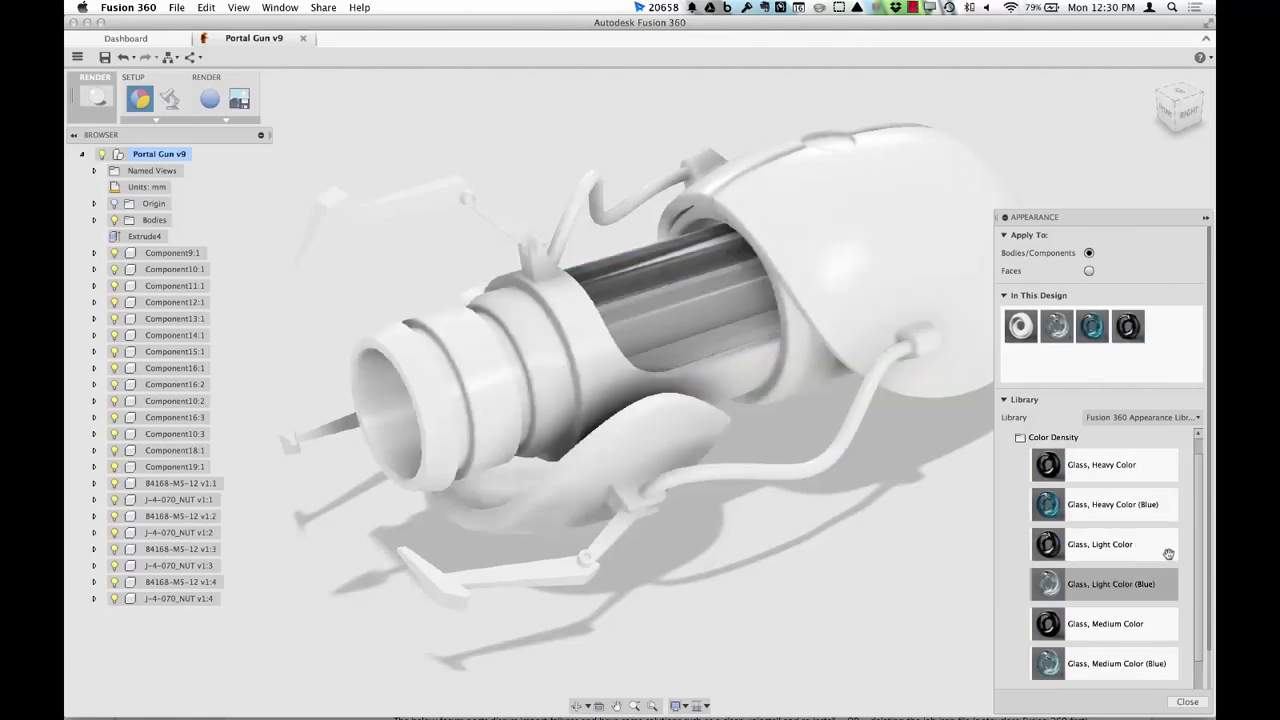
{"action": "left_click_drag", "start_coordinate": [1137, 574], "coordinate": [649, 290]}
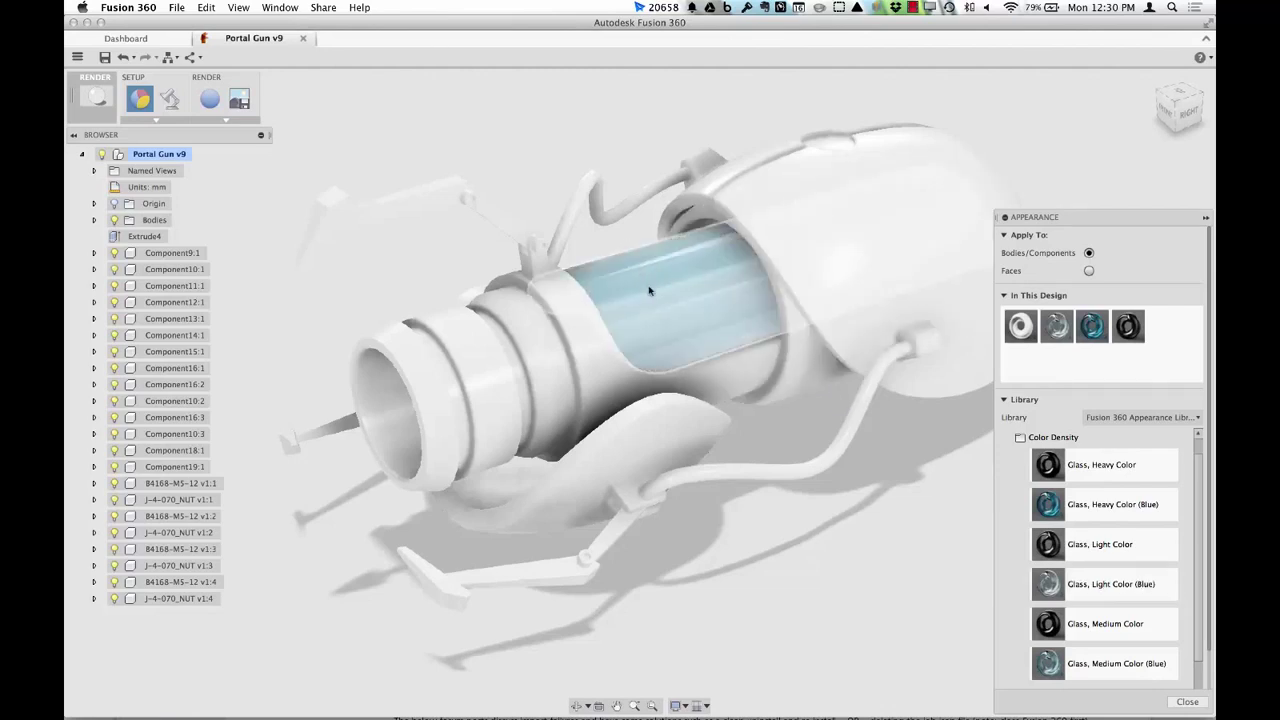
{"action": "scroll", "coordinate": [1020, 453], "scroll_direction": "up", "scroll_amount": 1}
{"action": "left_click", "coordinate": [1020, 459]}
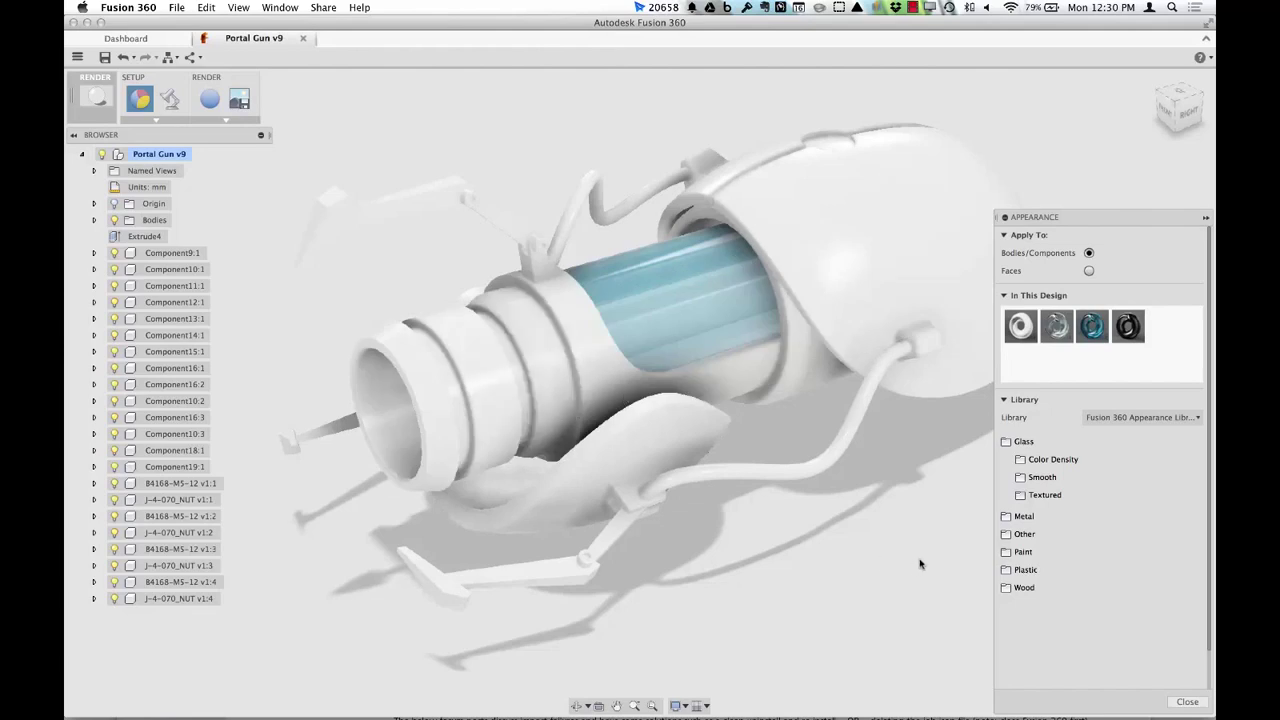
- Apply 'Paint, Enamel Glossy (Black)' from Paint > Glossy to the front barrel
{"action": "left_click", "coordinate": [1024, 552]}
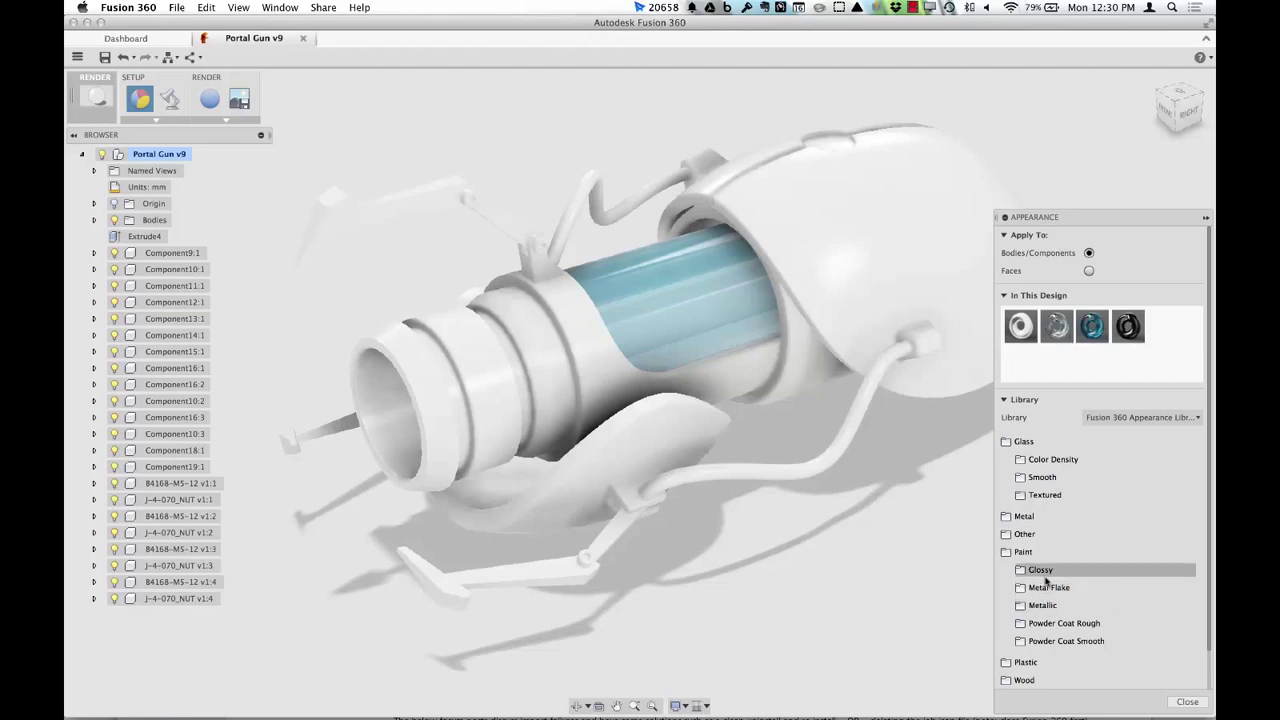
{"action": "left_click", "coordinate": [1044, 571]}
{"action": "scroll", "coordinate": [1077, 582], "scroll_direction": "down", "scroll_amount": 5}
{"action": "scroll", "coordinate": [1077, 582], "scroll_direction": "down", "scroll_amount": 3}
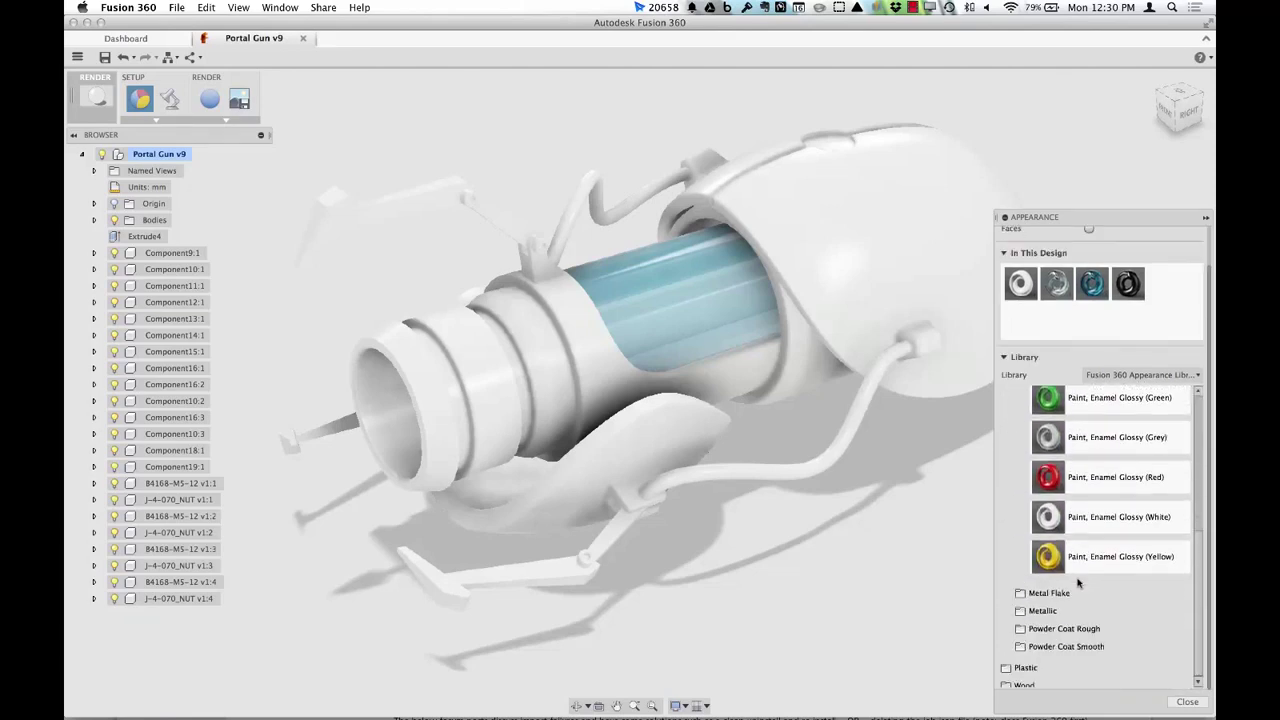
{"action": "scroll", "coordinate": [1080, 570], "scroll_direction": "up", "scroll_amount": 5}
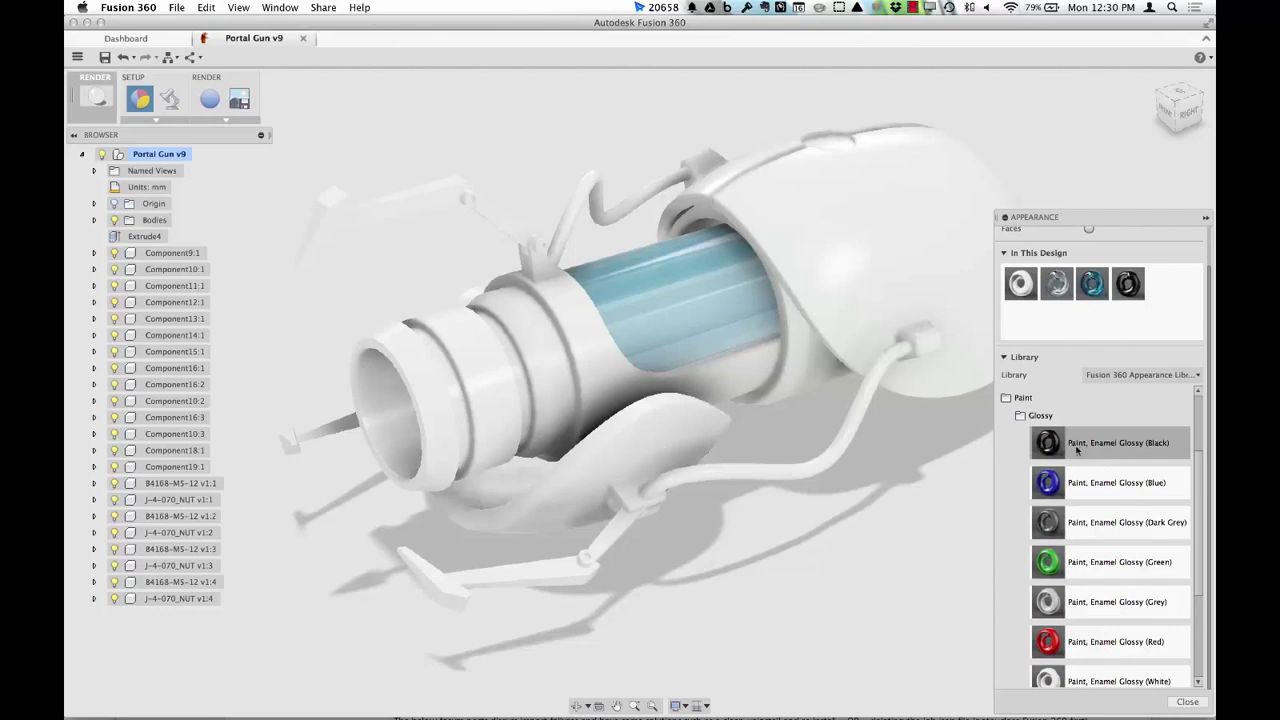
{"action": "left_click_drag", "start_coordinate": [1077, 450], "coordinate": [565, 358]}
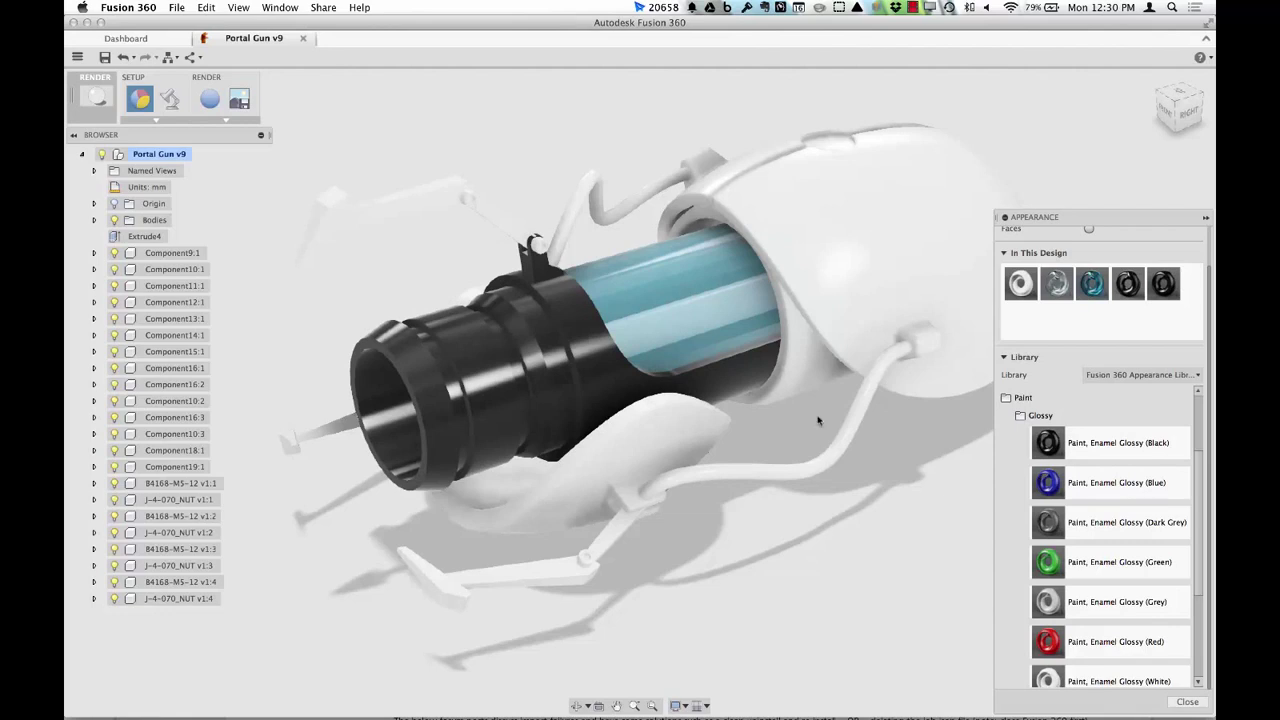
- Paint the claw body in Component10:1 and its linkage arm glossy black enamel
{"action": "left_click", "coordinate": [445, 202]}
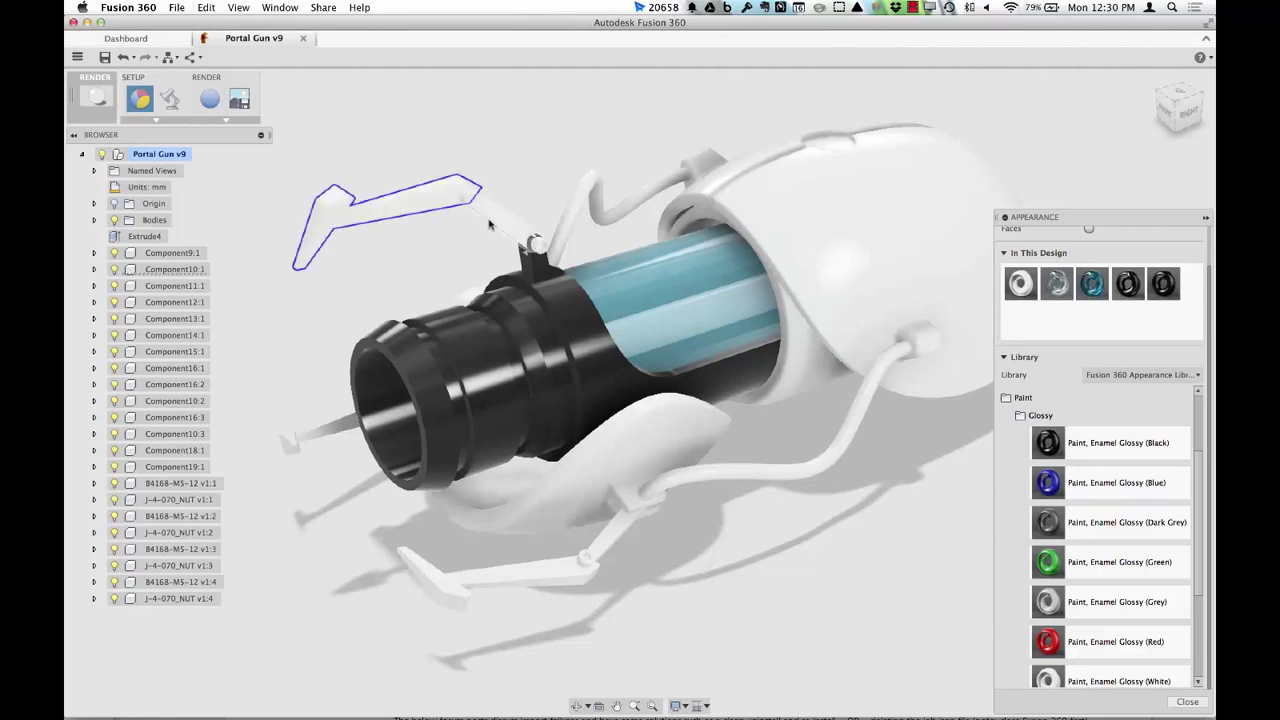
{"action": "left_click", "coordinate": [494, 223], "text": "shift"}
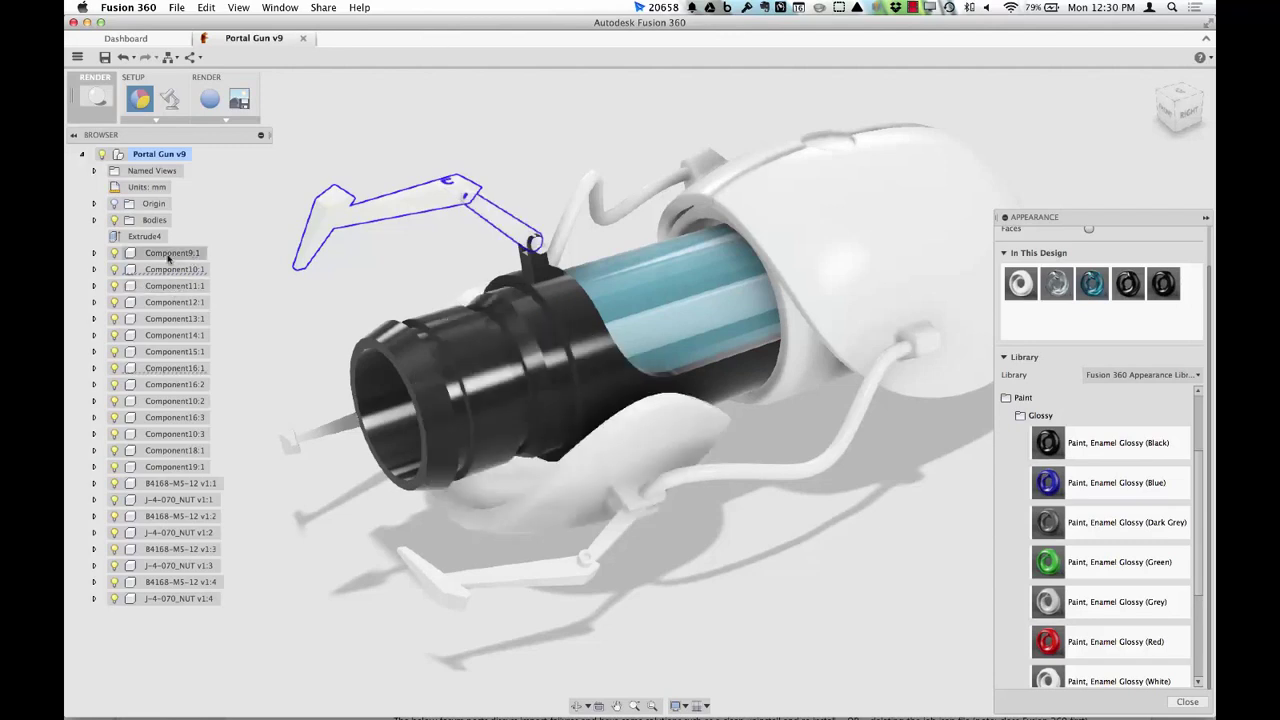
{"action": "left_click", "coordinate": [95, 270]}
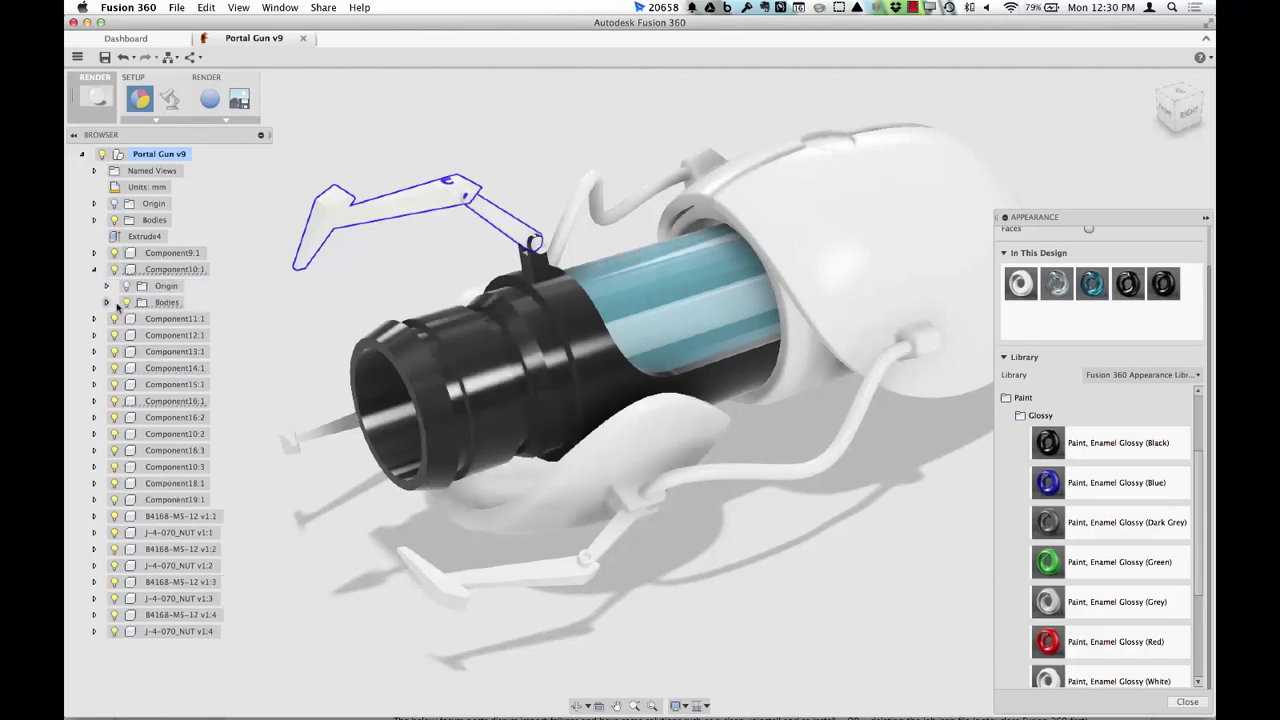
{"action": "left_click", "coordinate": [106, 302]}
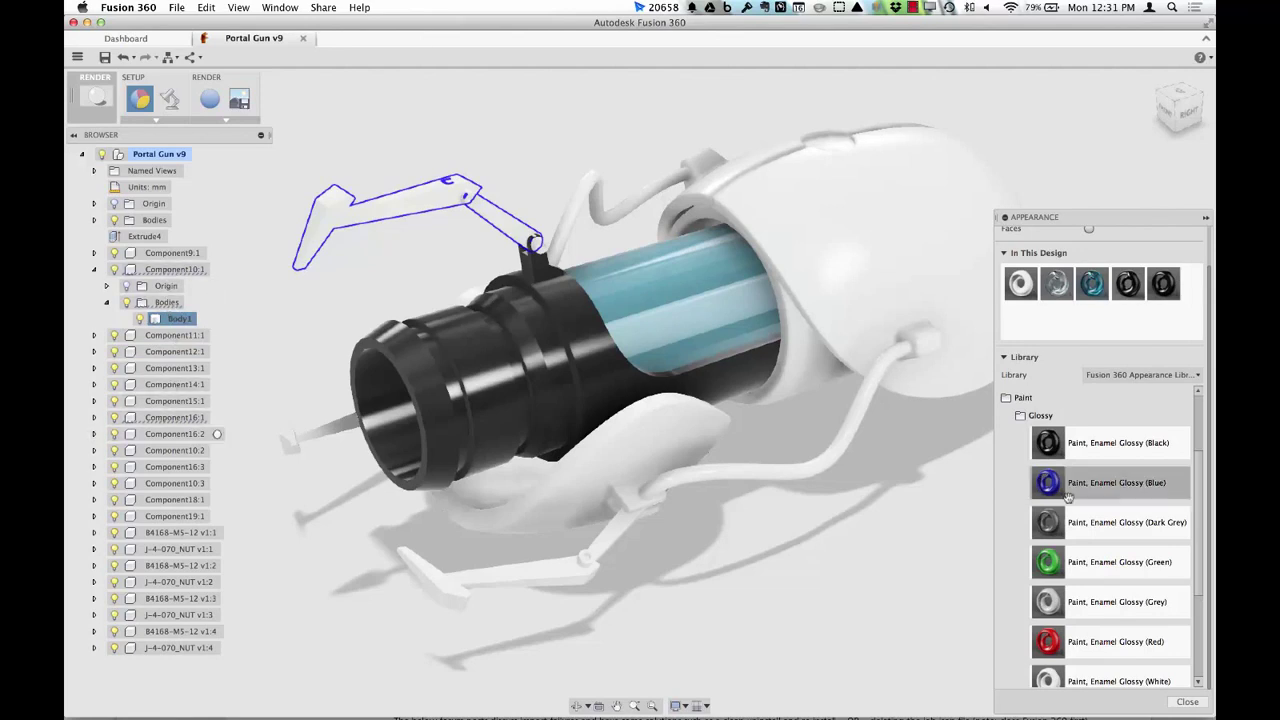
{"action": "left_click_drag", "start_coordinate": [1048, 443], "coordinate": [174, 320]}
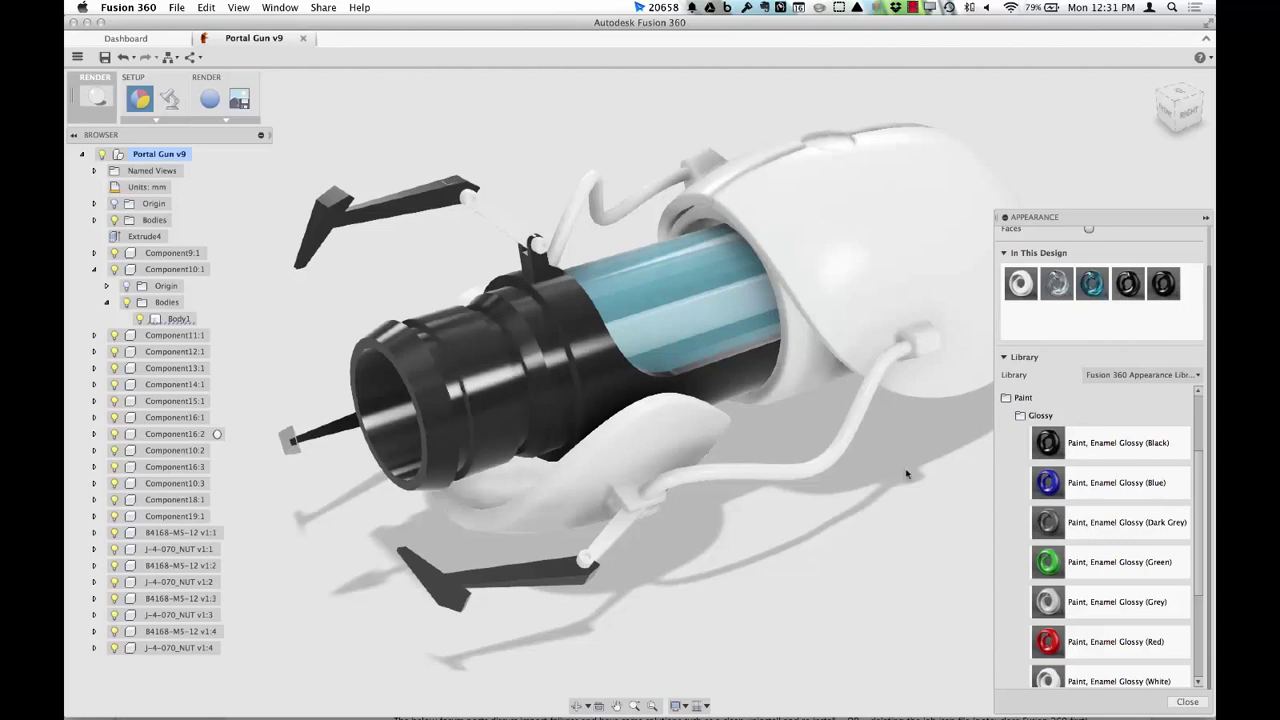
{"action": "mouse_move", "coordinate": [1106, 455]}
{"action": "left_mouse_down"}
{"action": "mouse_move", "coordinate": [960, 380]}
{"action": "mouse_move", "coordinate": [562, 220]}
{"action": "mouse_move", "coordinate": [491, 213]}
{"action": "left_mouse_up"}
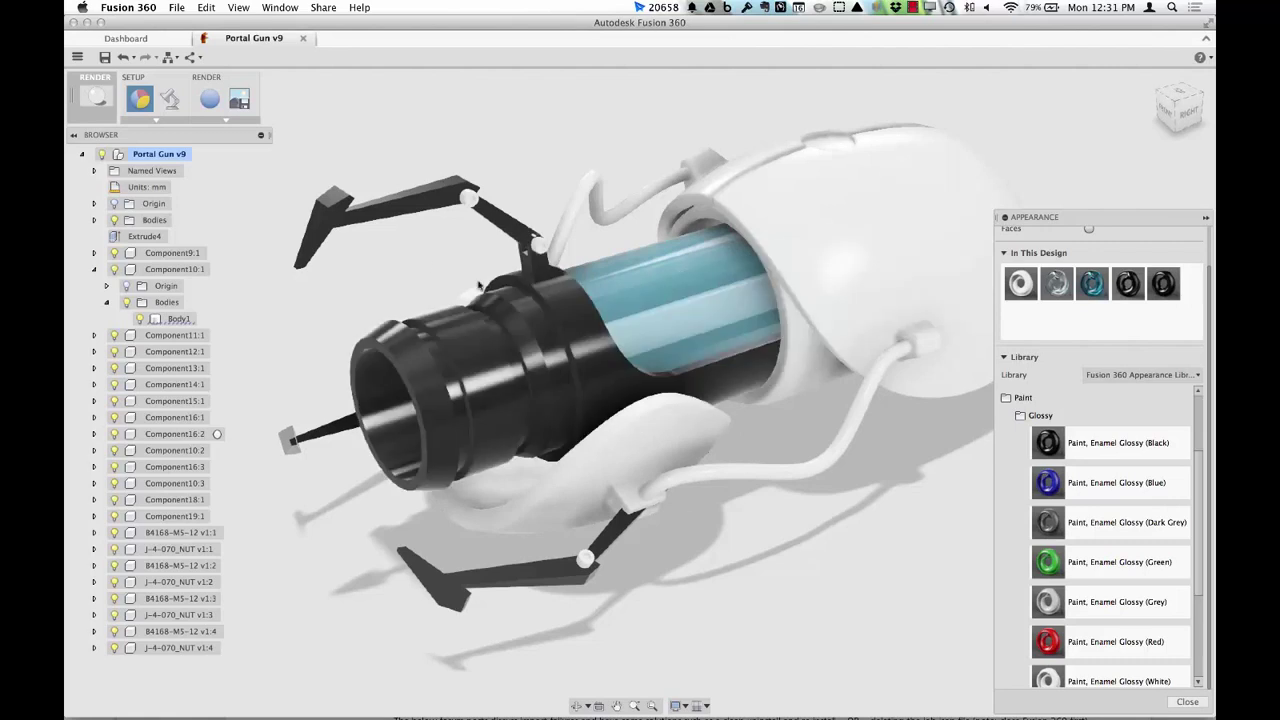
{"action": "mouse_move", "coordinate": [408, 263]}
{"action": "middle_mouse_down", "text": "shift"}
{"action": "mouse_move", "coordinate": [474, 287]}
{"action": "mouse_move", "coordinate": [417, 274]}
{"action": "middle_mouse_up", "text": "shift"}
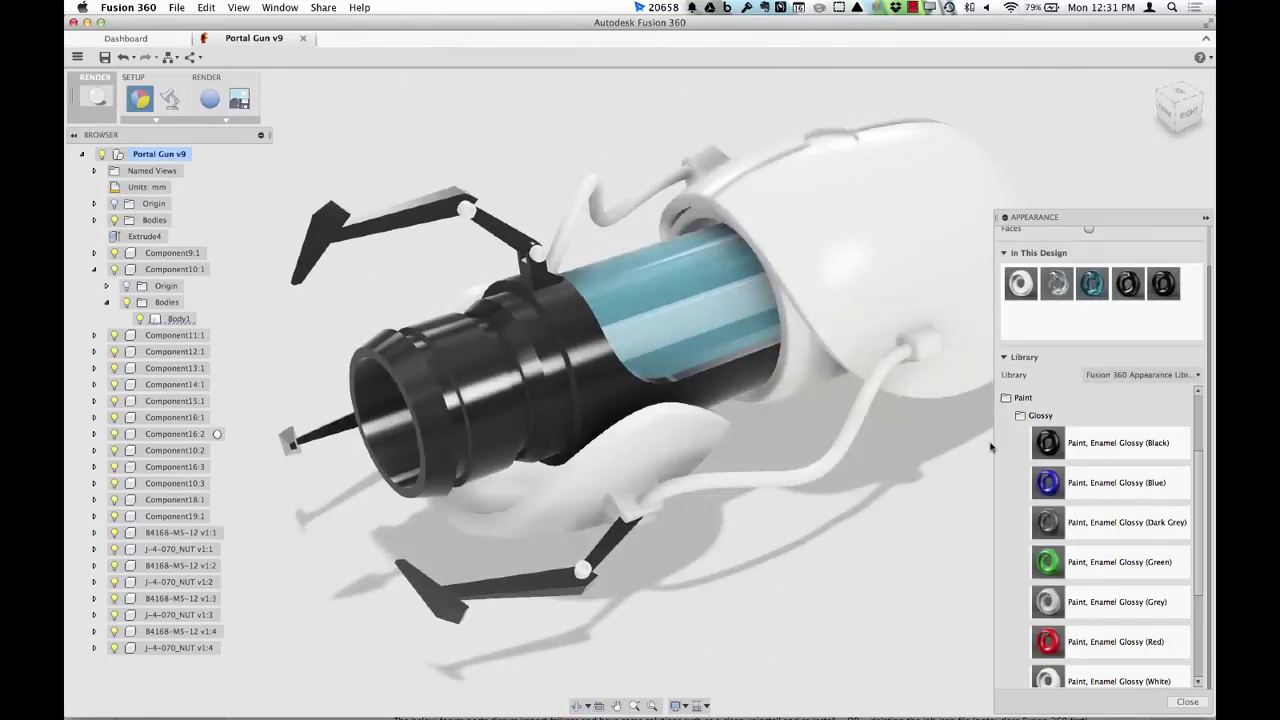
{"action": "scroll", "coordinate": [1035, 430], "scroll_direction": "up", "scroll_amount": 2}
- Apply 'Rubber, Soft' from Other > Rubber to the first cable, then the second cable
{"action": "left_click", "coordinate": [1048, 460]}
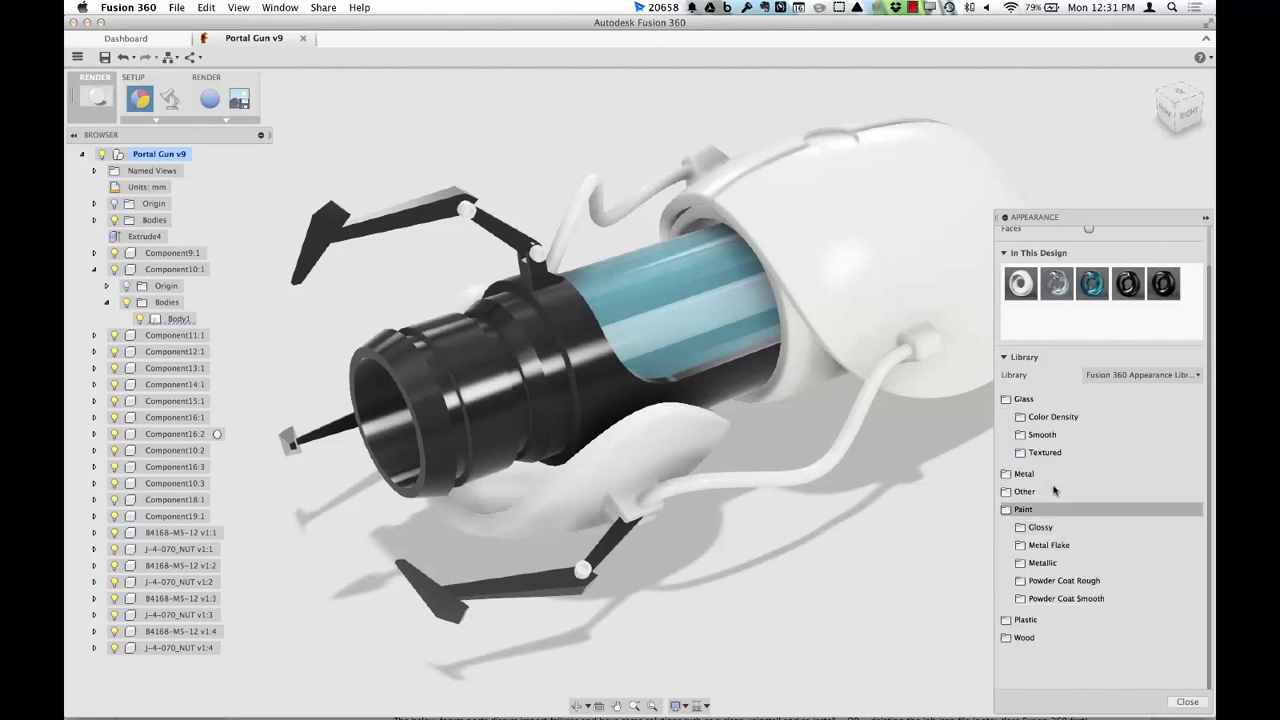
{"action": "left_click", "coordinate": [1032, 496]}
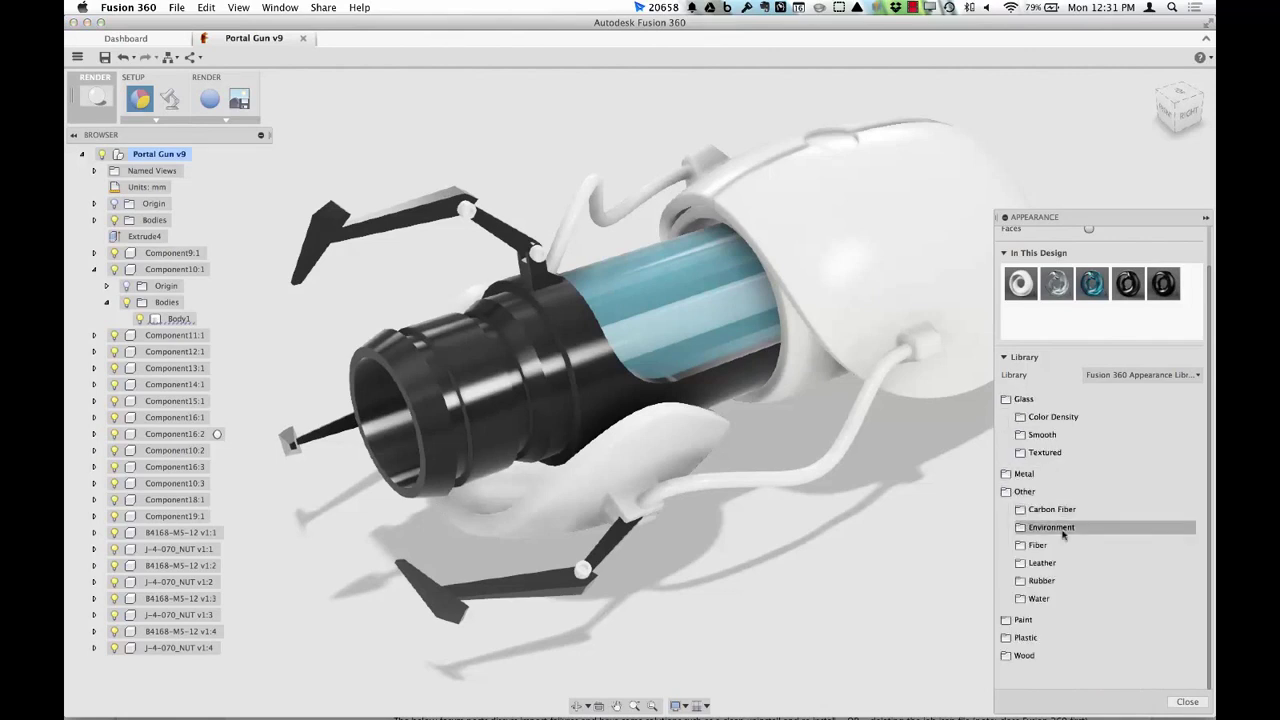
{"action": "left_click", "coordinate": [1040, 580]}
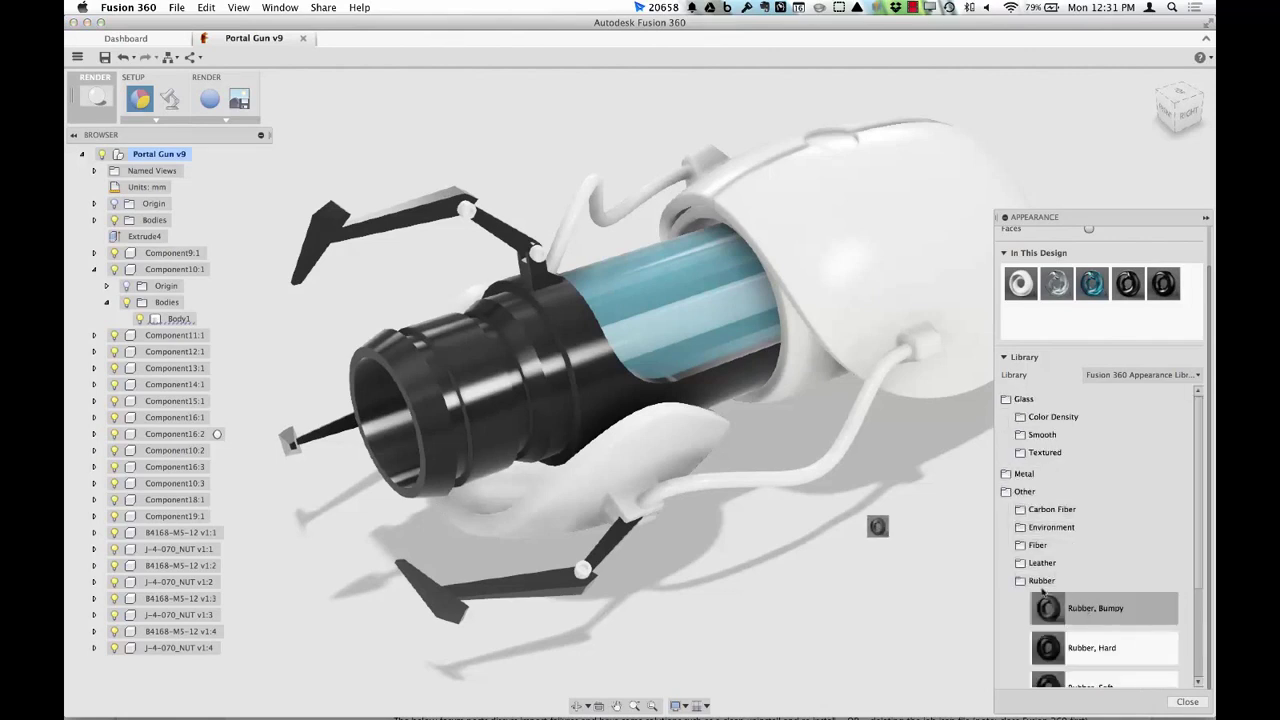
{"action": "scroll", "coordinate": [1100, 620], "scroll_direction": "down", "scroll_amount": 2}
{"action": "left_click_drag", "start_coordinate": [1100, 620], "coordinate": [538, 281]}
{"action": "middle_click_drag", "start_coordinate": [538, 283], "coordinate": [720, 300], "text": "shift"}
{"action": "left_click_drag", "start_coordinate": [1128, 612], "coordinate": [588, 483]}
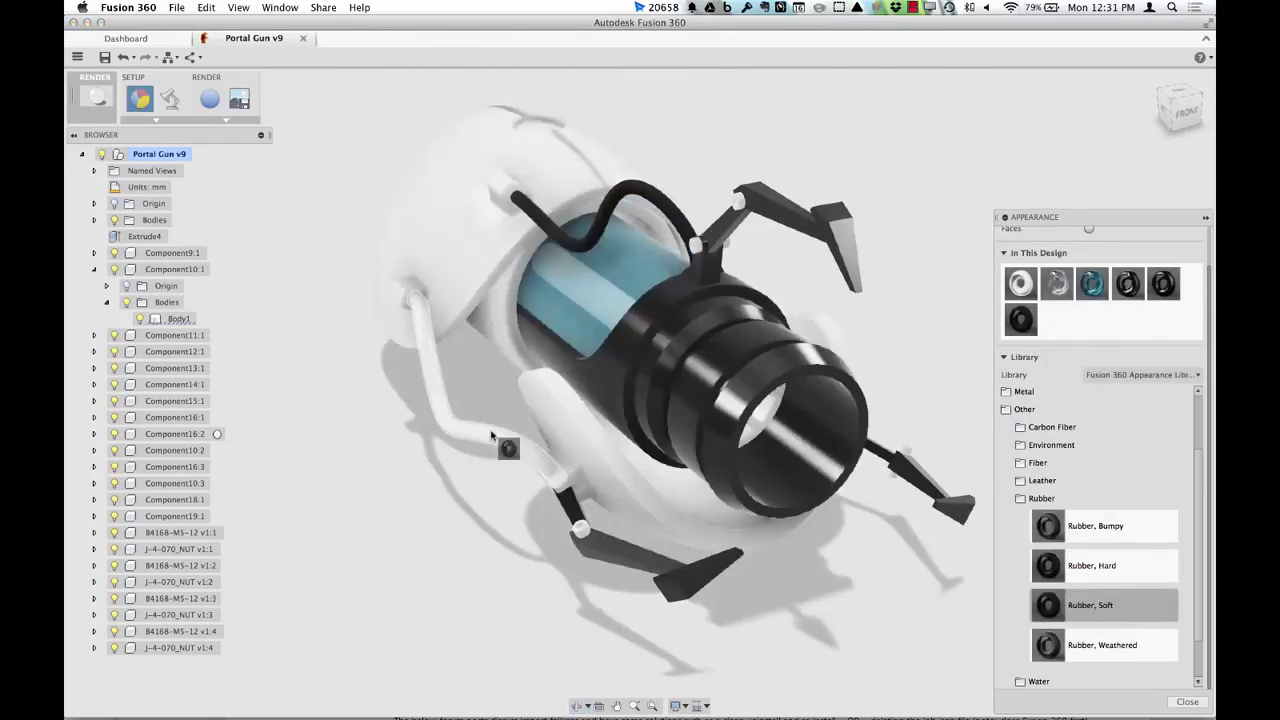
{"action": "middle_click_drag", "start_coordinate": [528, 388], "coordinate": [300, 380], "text": "shift"}
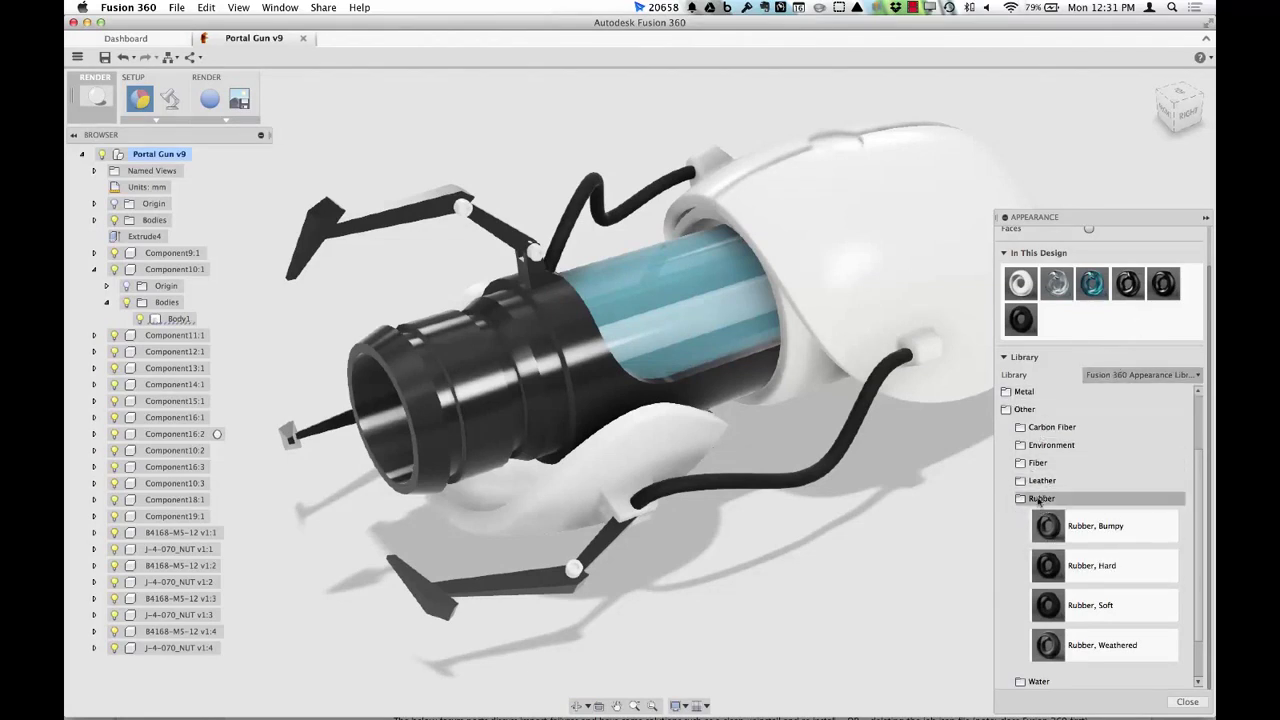
{"action": "left_click", "coordinate": [1040, 499]}
{"action": "scroll", "coordinate": [1030, 445], "scroll_direction": "up", "scroll_amount": 1}
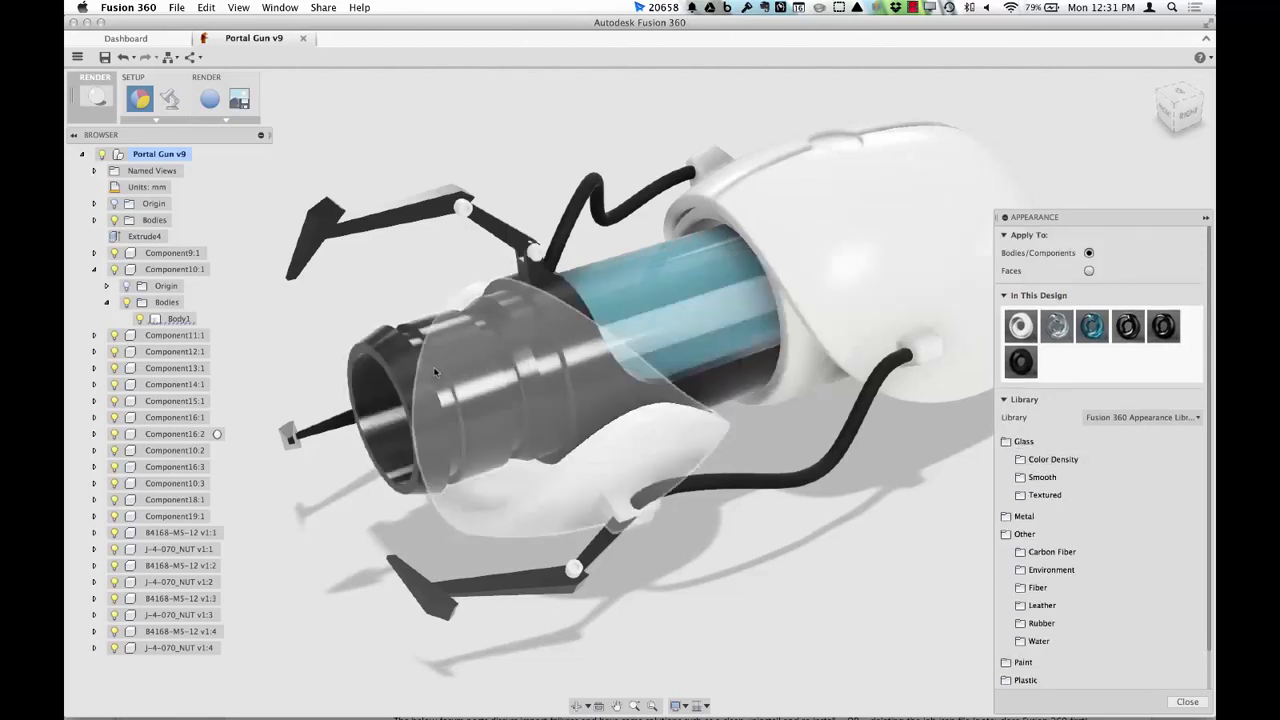
- Select every body using the black design appearance via Select Objects Applied To
{"action": "left_click", "coordinate": [1022, 537]}
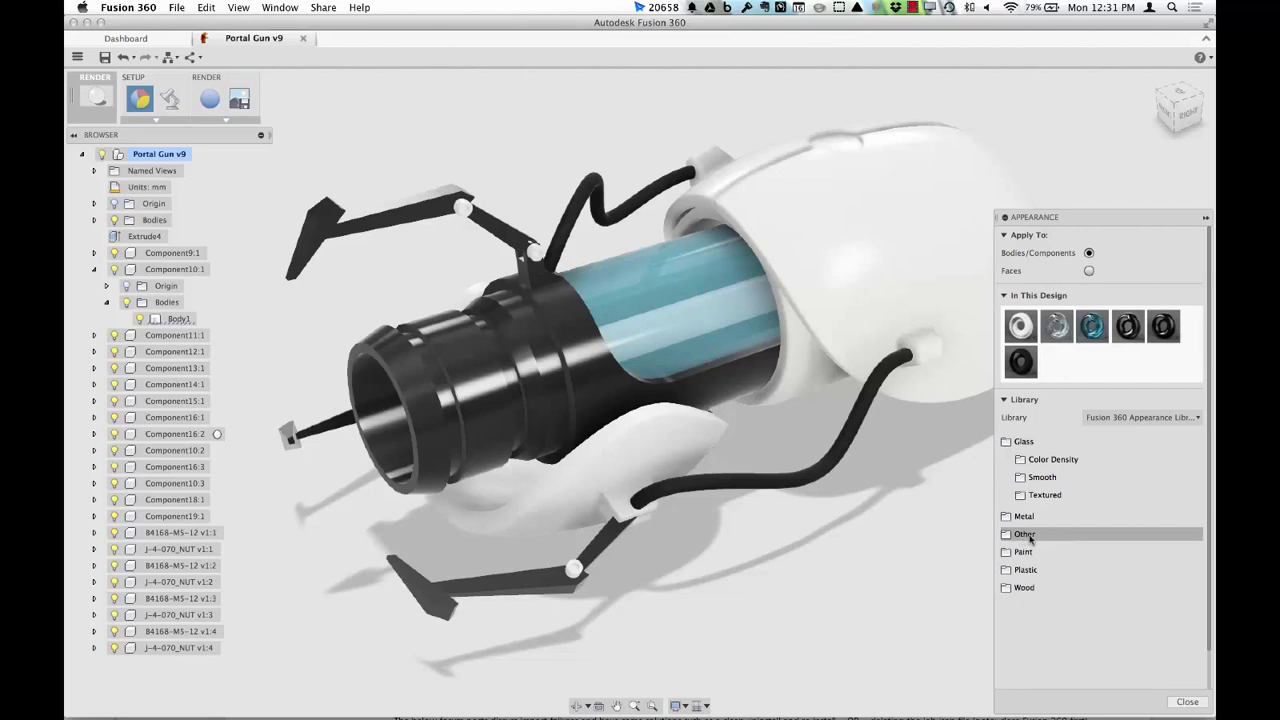
{"action": "right_click", "coordinate": [1131, 325]}
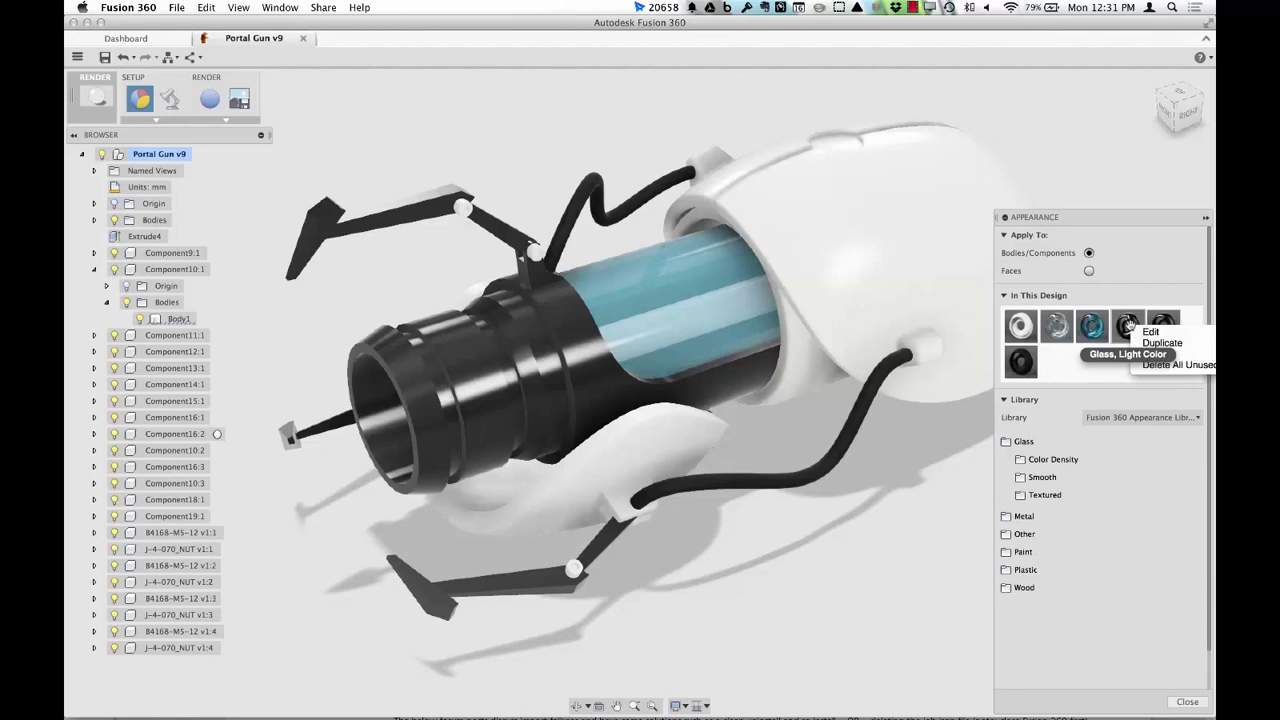
{"action": "left_click", "coordinate": [1156, 355]}
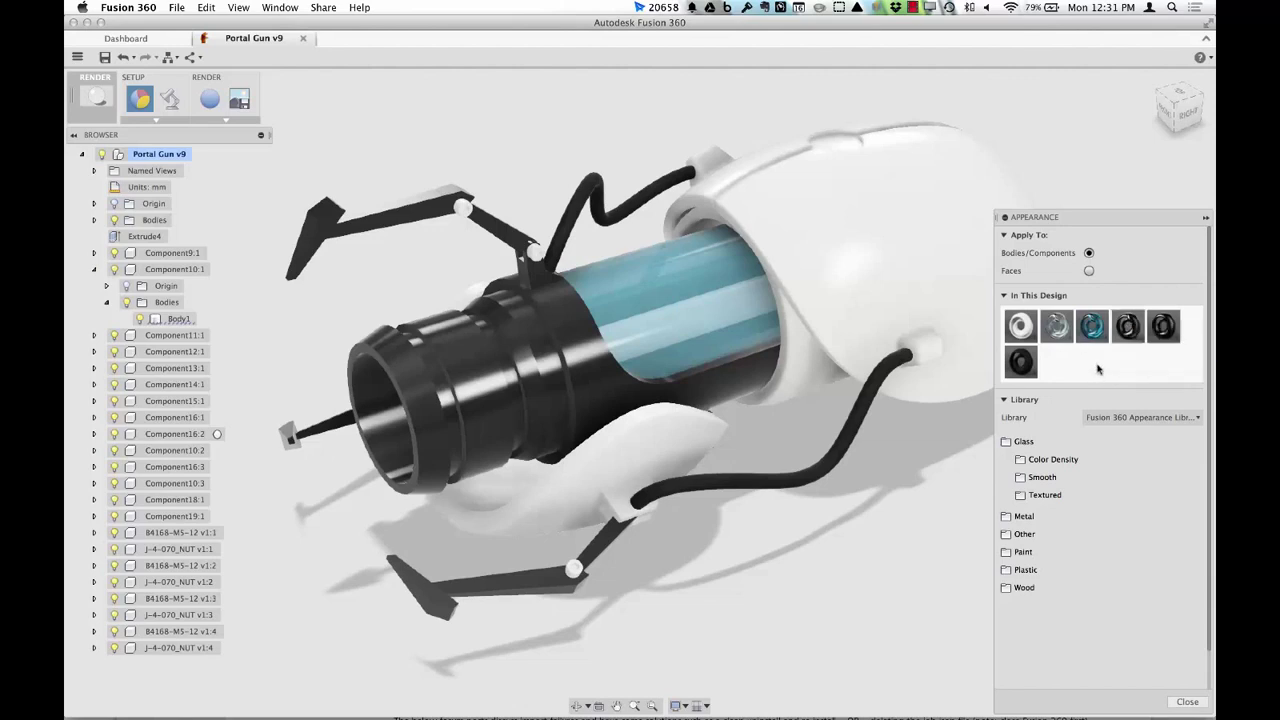
{"action": "right_click", "coordinate": [1182, 331]}
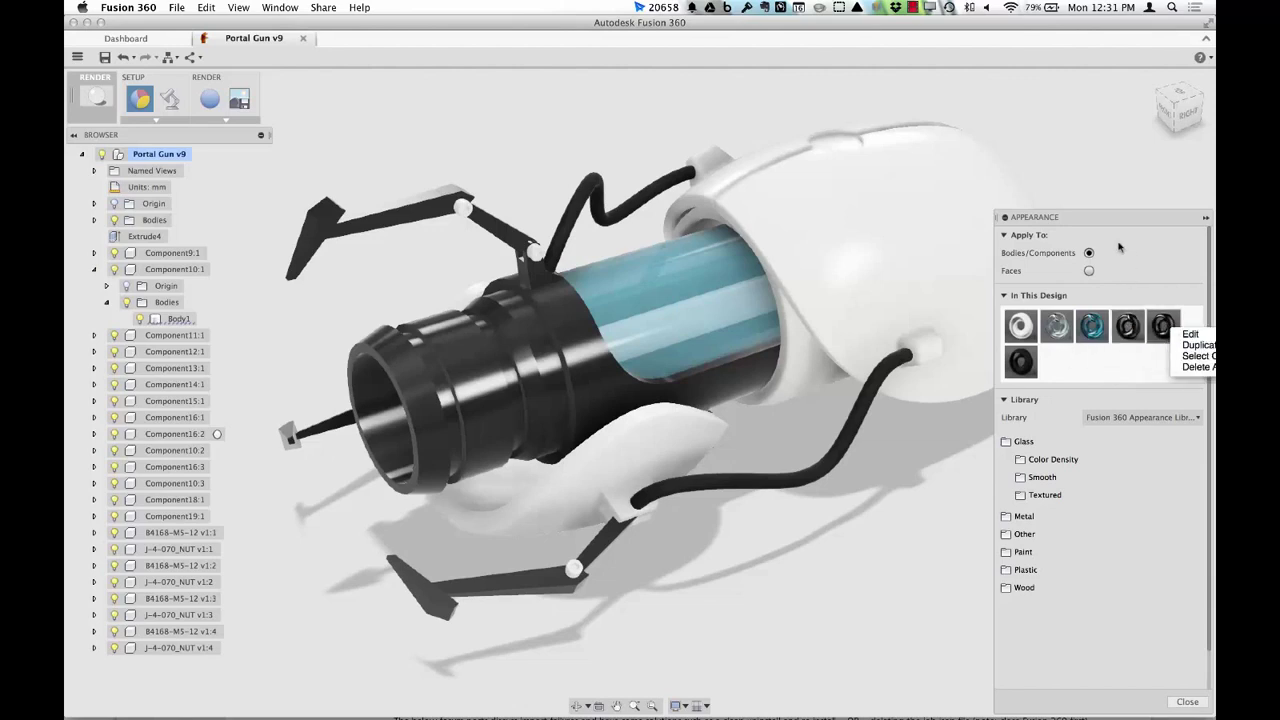
{"action": "left_click", "coordinate": [1080, 213]}
{"action": "left_click_drag", "start_coordinate": [1162, 222], "coordinate": [956, 152]}
{"action": "right_click", "coordinate": [955, 255]}
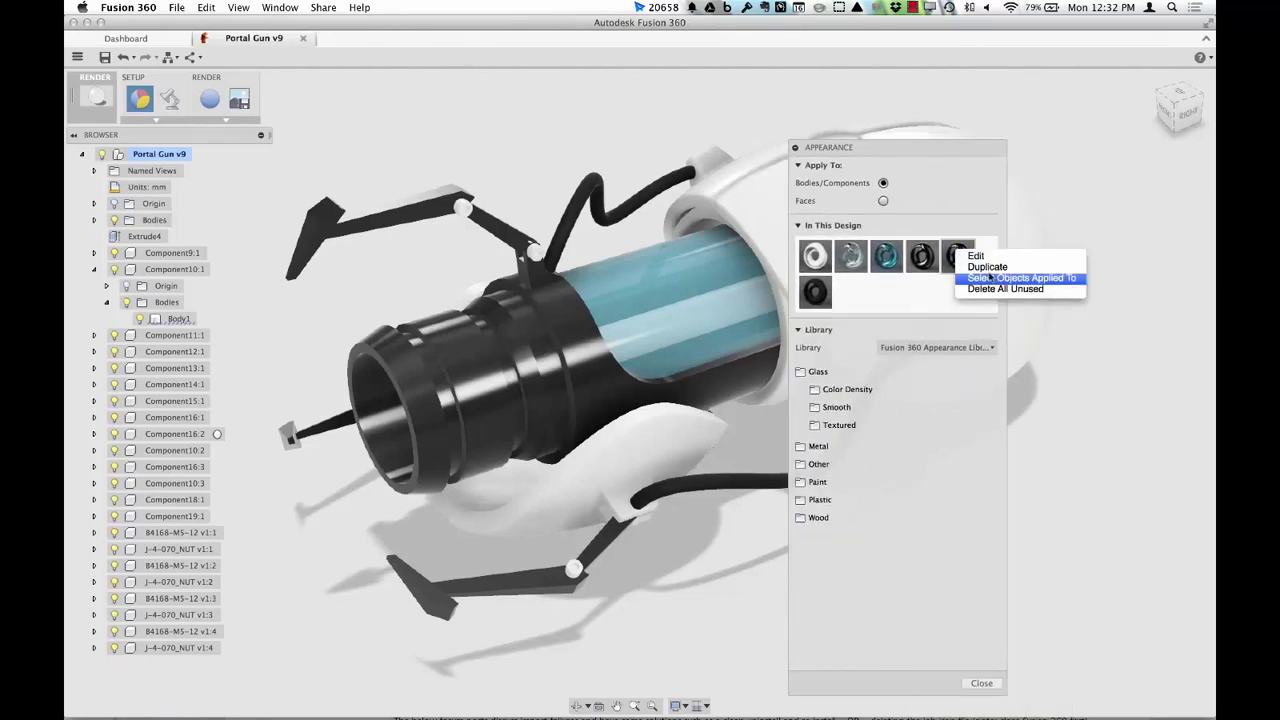
{"action": "left_click", "coordinate": [993, 278]}
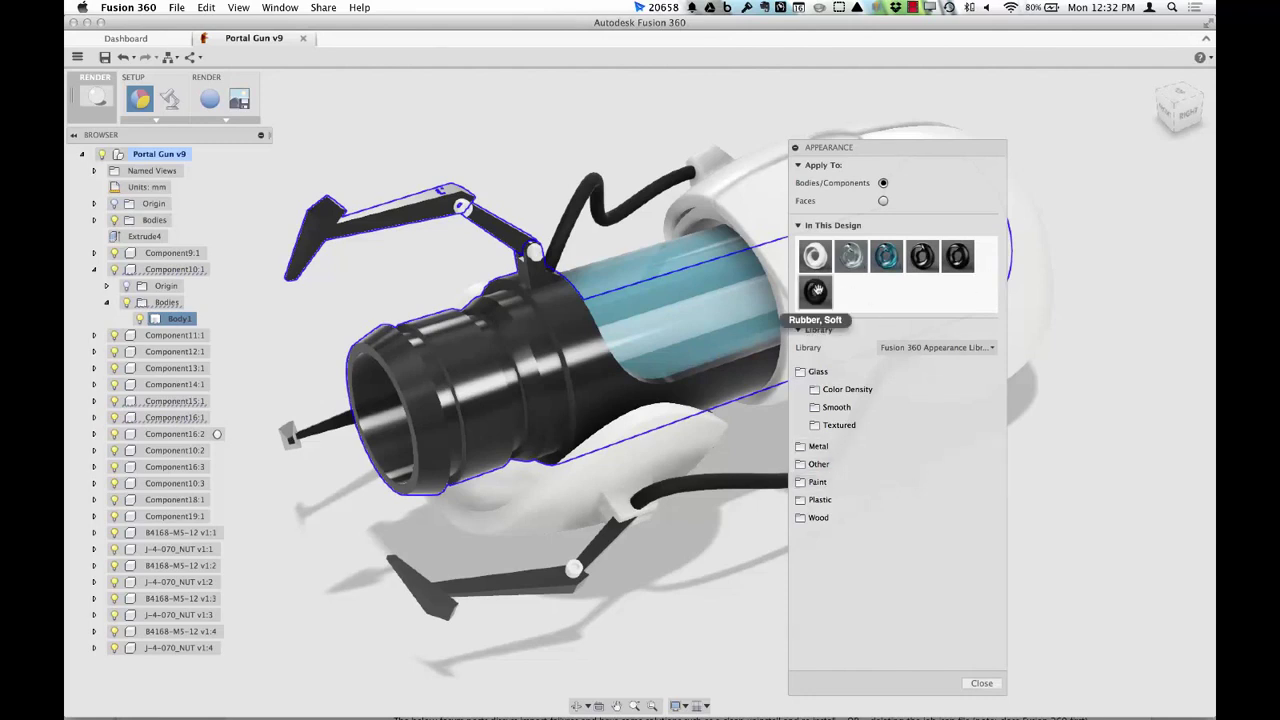
- Delete all unused appearances and paint the sleeve around the barrel 'Paint, Enamel Glossy (Black)'
{"action": "right_click", "coordinate": [922, 258]}
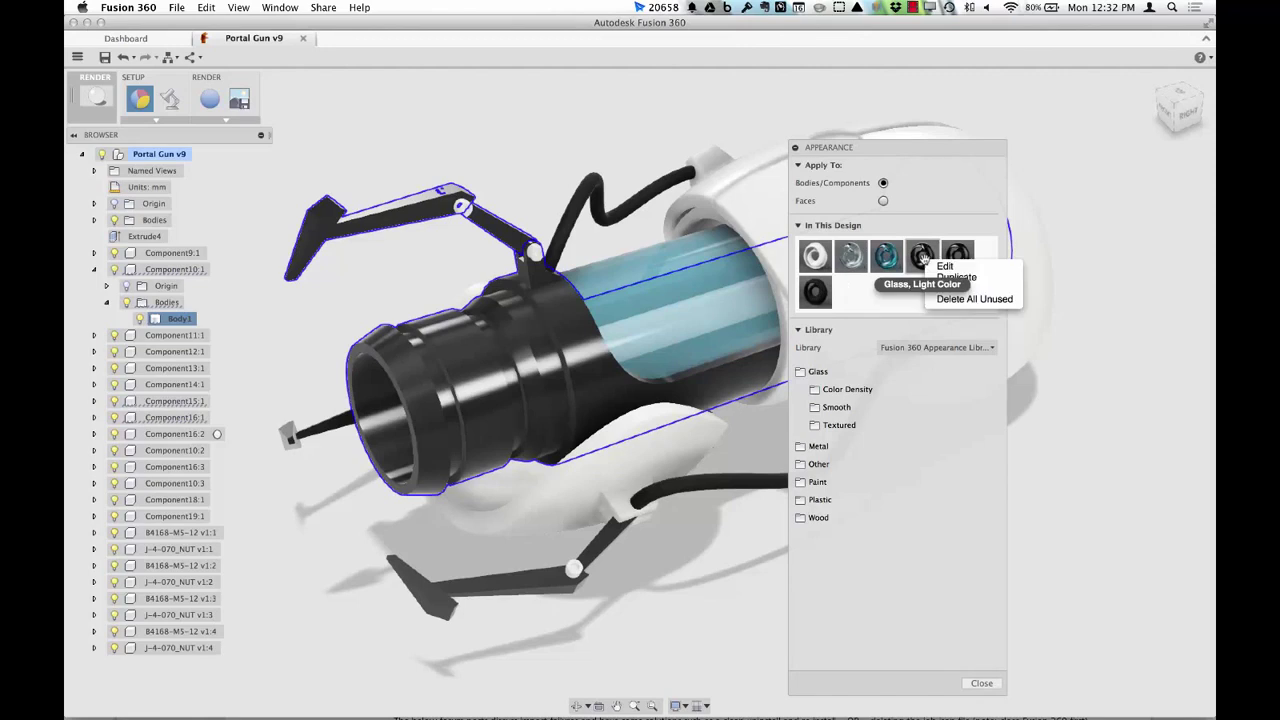
{"action": "left_click", "coordinate": [972, 299]}
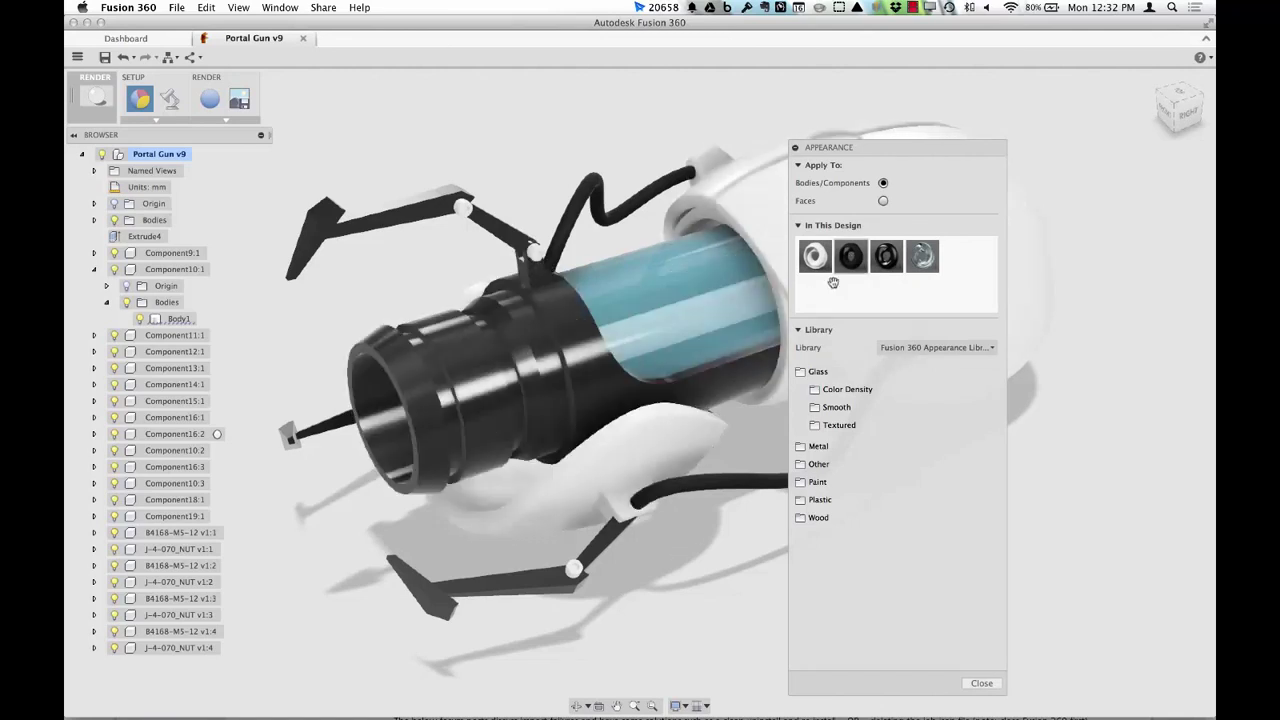
{"action": "left_click_drag", "start_coordinate": [922, 143], "coordinate": [1024, 144]}
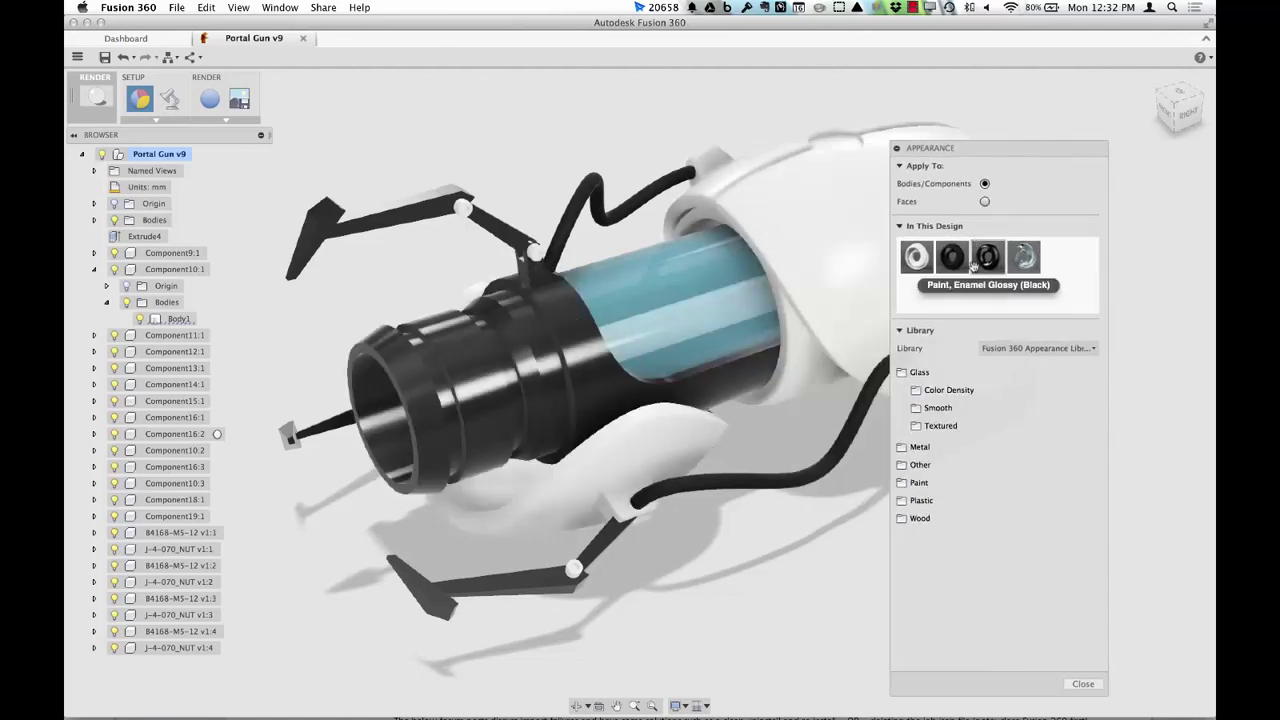
{"action": "mouse_move", "coordinate": [986, 257]}
{"action": "left_mouse_down"}
{"action": "mouse_move", "coordinate": [810, 355]}
{"action": "mouse_move", "coordinate": [842, 388]}
{"action": "left_mouse_up"}
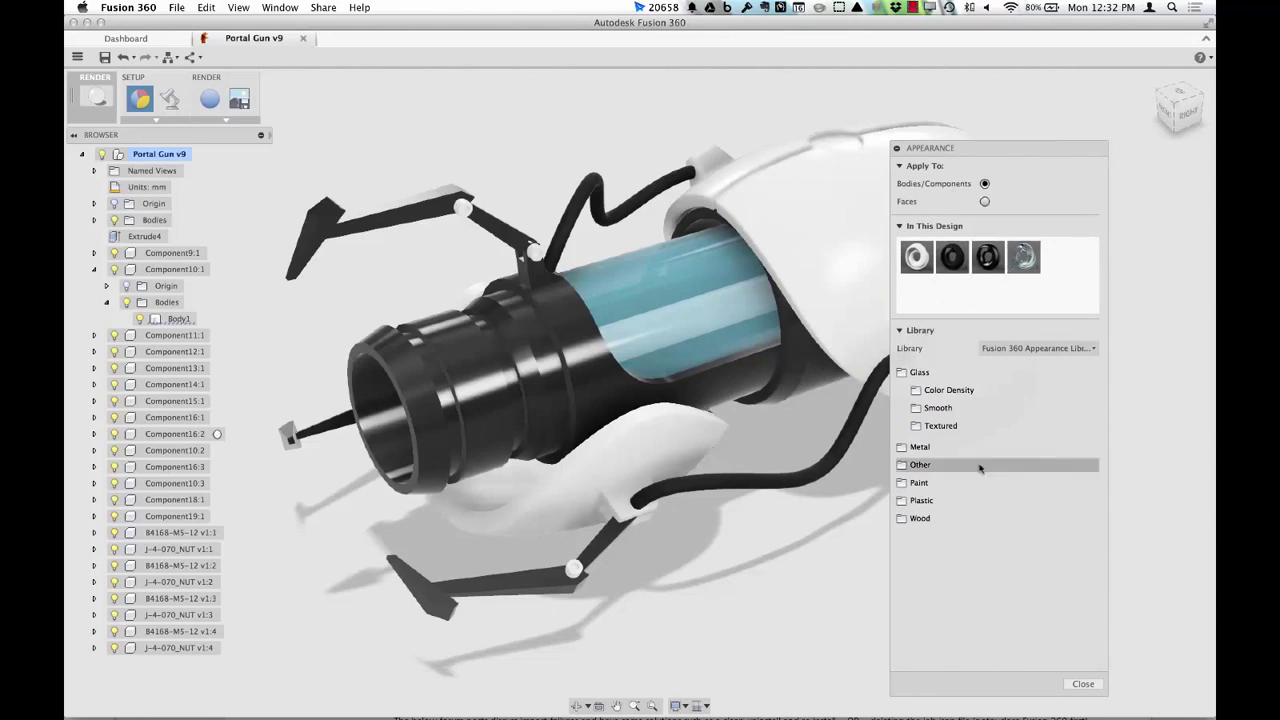
- From Metal > Aluminum, make the barrel's design appearance 'Aluminum, Anodized Glossy (Red)'
{"action": "left_click", "coordinate": [948, 449]}
{"action": "left_click", "coordinate": [945, 465]}
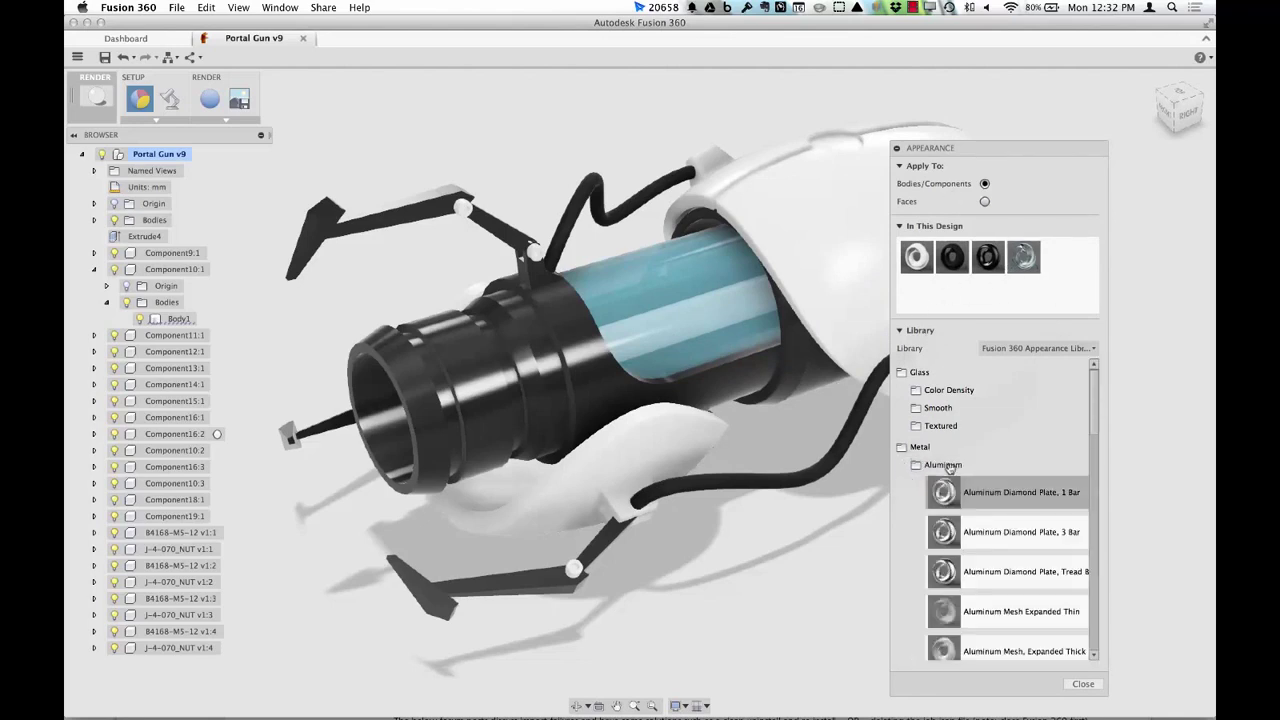
{"action": "scroll", "coordinate": [970, 495], "scroll_direction": "down", "scroll_amount": 5}
{"action": "scroll", "coordinate": [1000, 480], "scroll_direction": "up", "scroll_amount": 2}
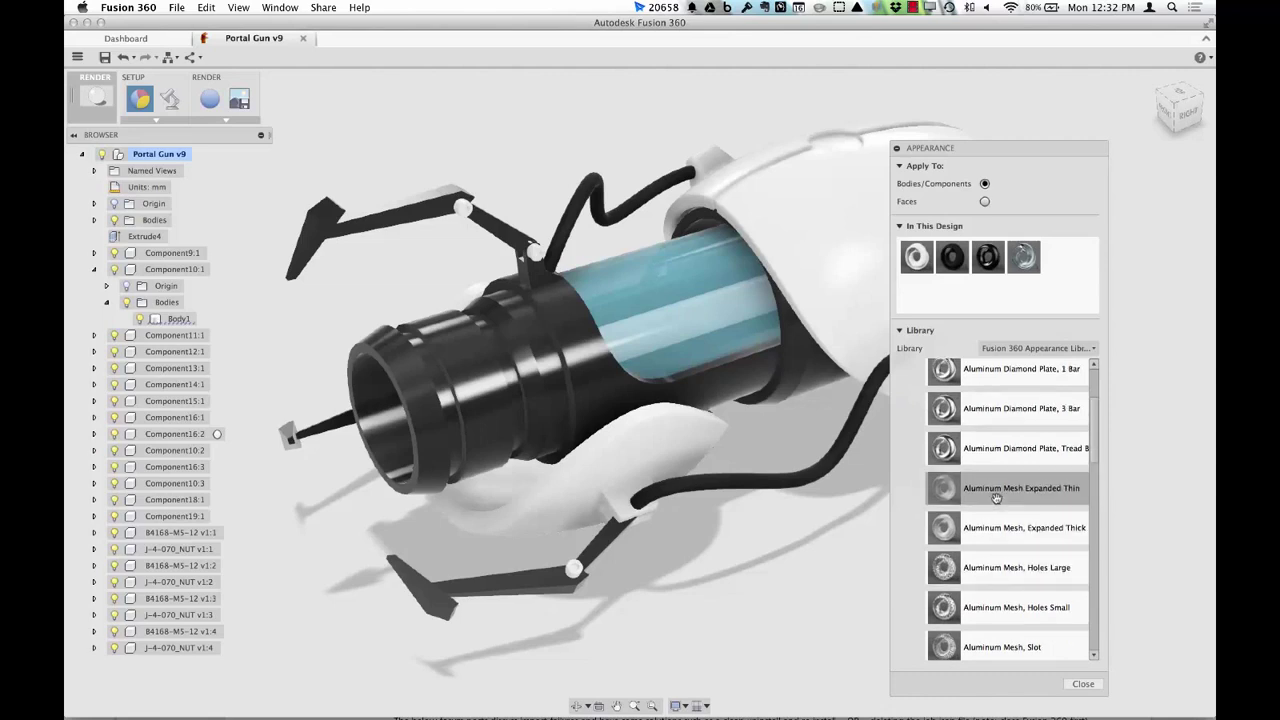
{"action": "left_click_drag", "start_coordinate": [1005, 453], "coordinate": [988, 257]}
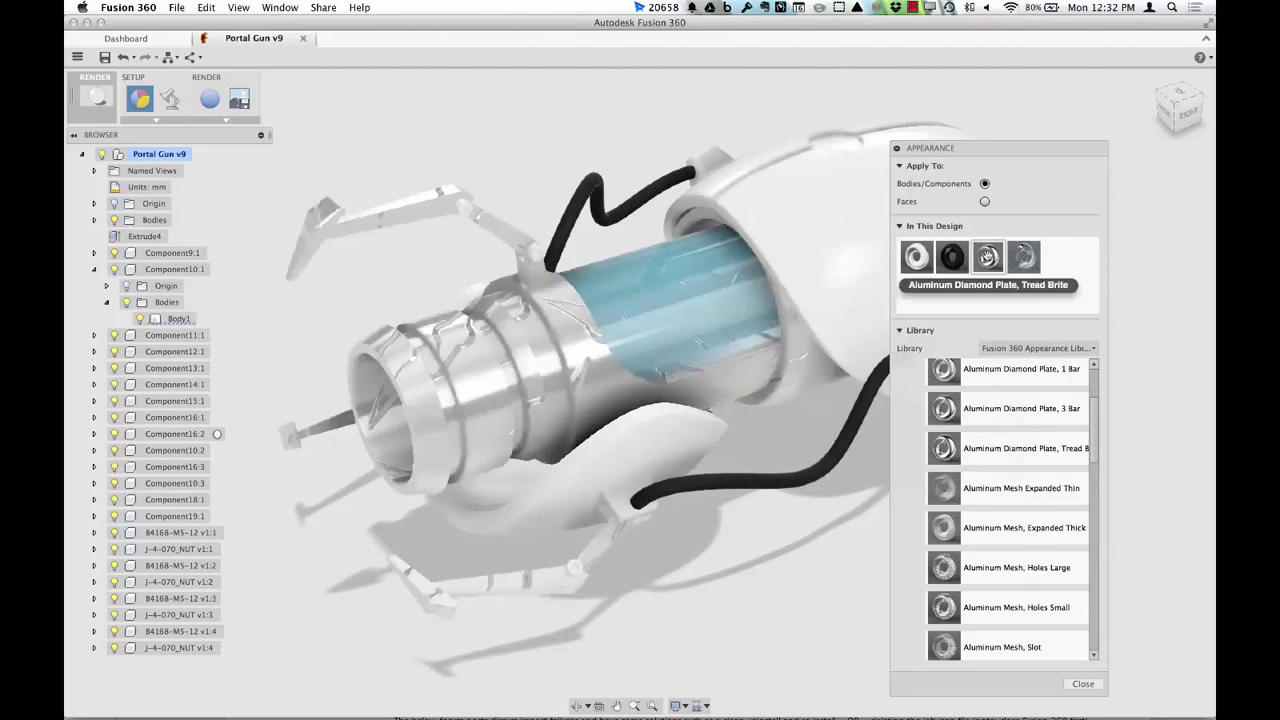
{"action": "scroll", "coordinate": [980, 470], "scroll_direction": "down", "scroll_amount": 5}
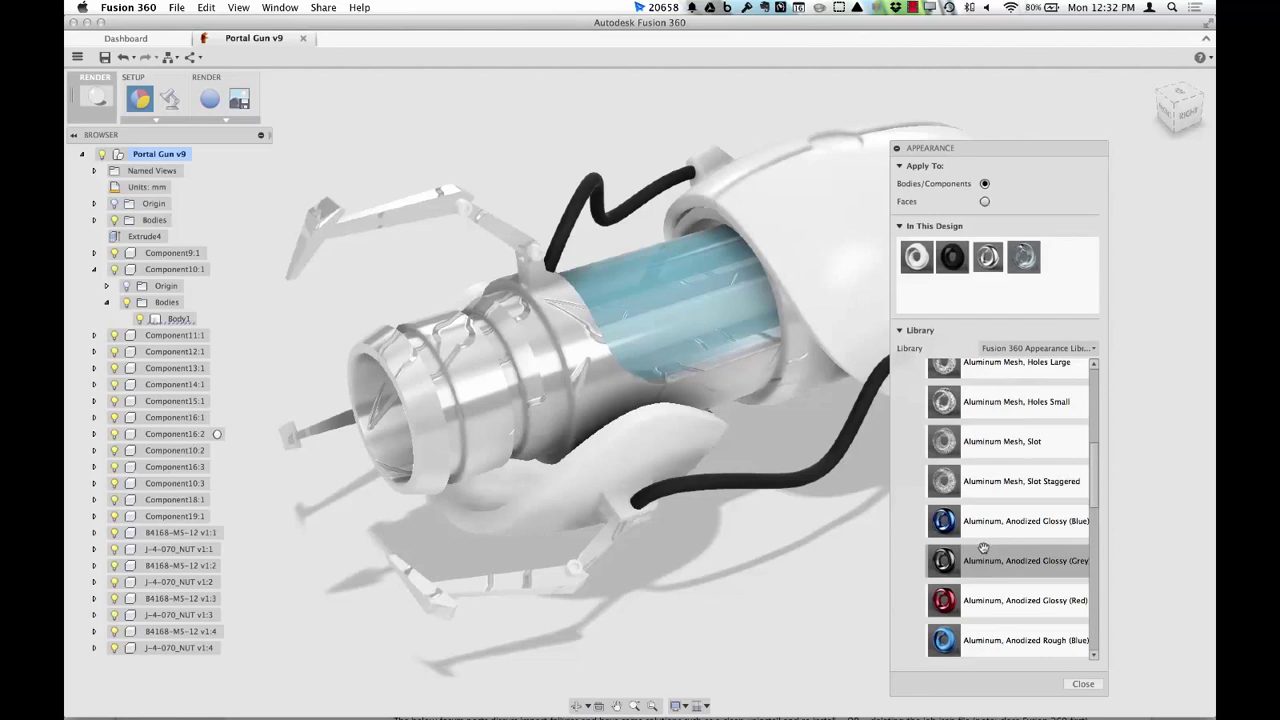
{"action": "left_click_drag", "start_coordinate": [983, 548], "coordinate": [987, 258]}
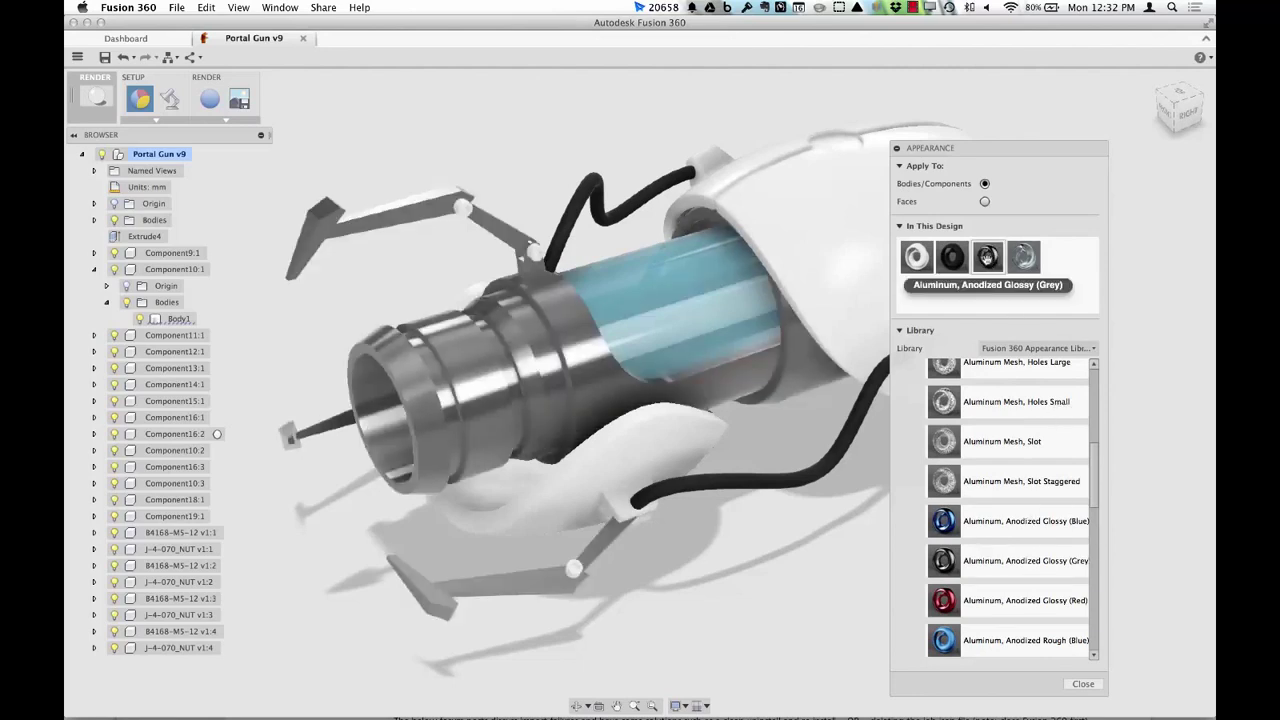
{"action": "left_click_drag", "start_coordinate": [1005, 598], "coordinate": [985, 258]}
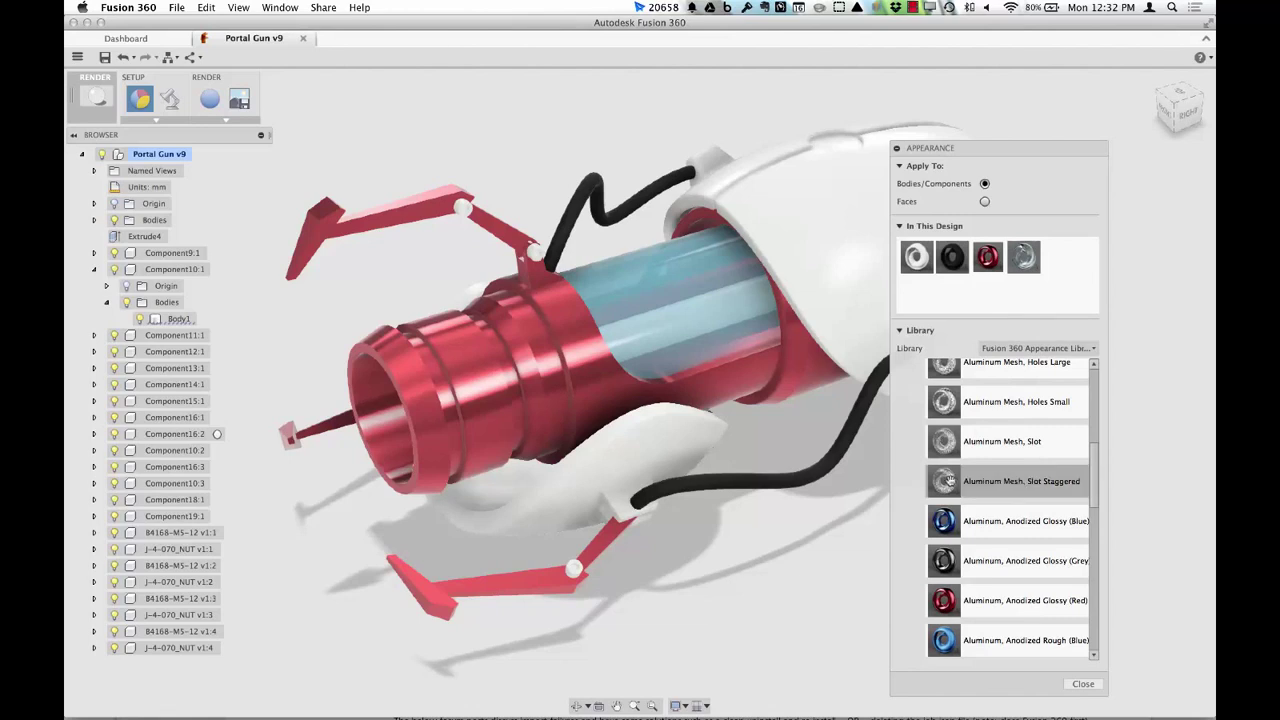
- Make the upper and lower claw arms 'Aluminum, Anodized Glossy (Grey)'
{"action": "left_click_drag", "start_coordinate": [975, 560], "coordinate": [422, 210]}
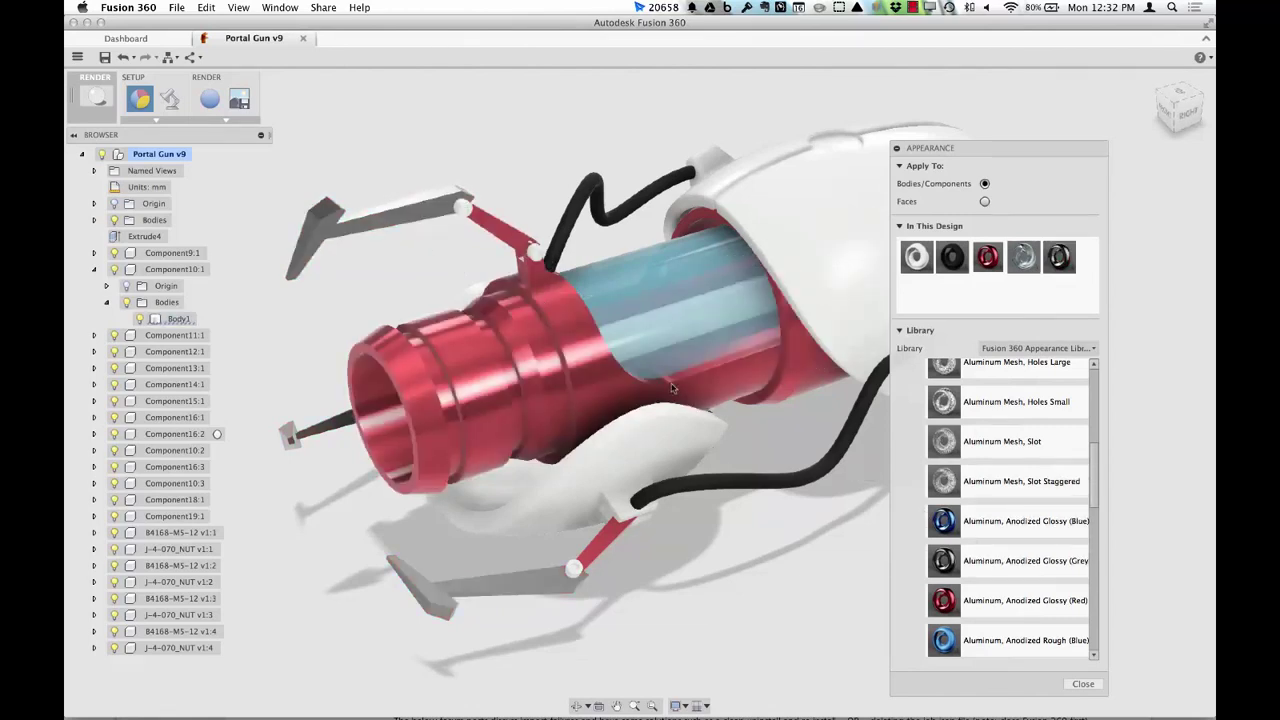
{"action": "left_click_drag", "start_coordinate": [975, 558], "coordinate": [566, 569]}
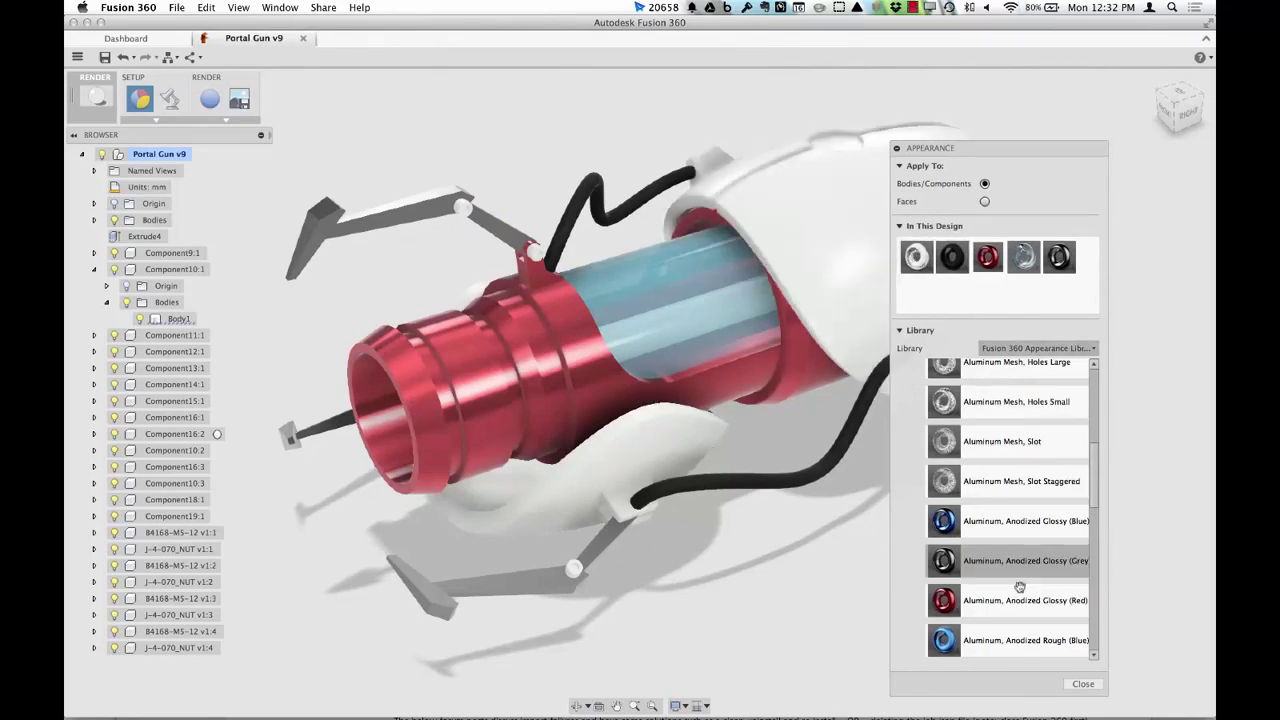
{"action": "scroll", "coordinate": [985, 510], "scroll_direction": "up", "scroll_amount": 5}
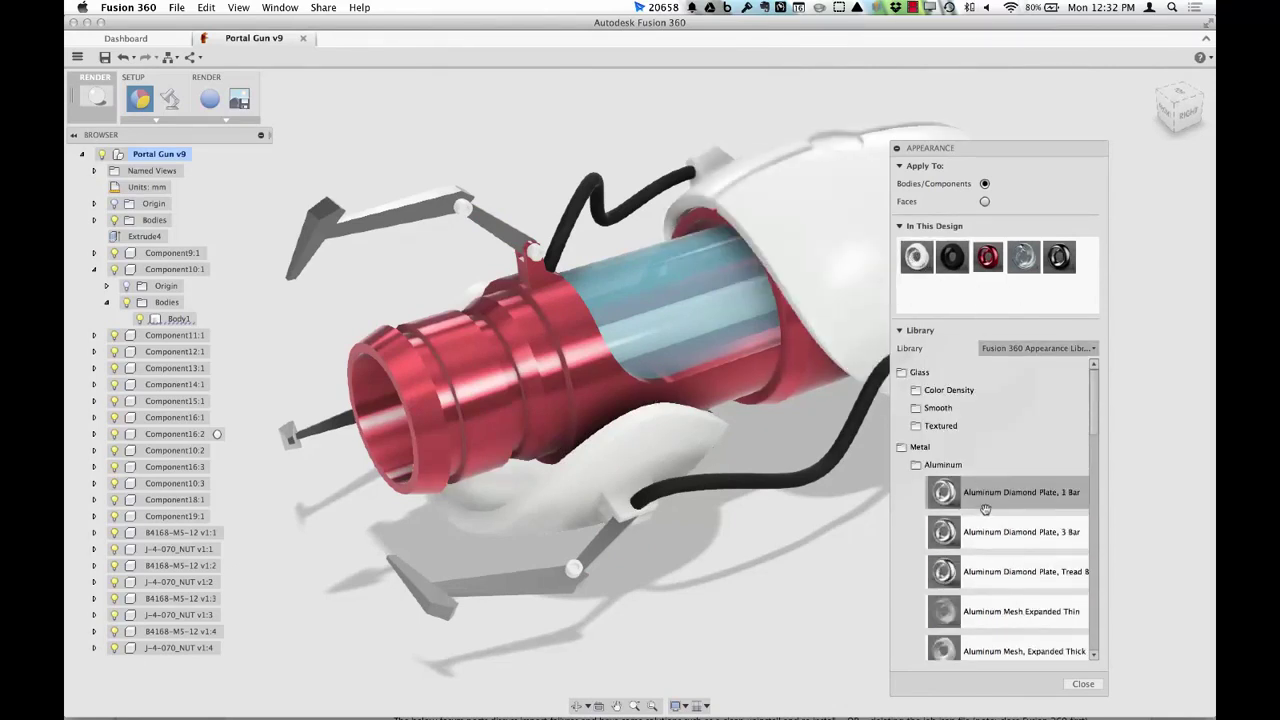
- Turn the red barrel back to 'Paint, Enamel Glossy (Black)'
{"action": "left_click", "coordinate": [943, 465]}
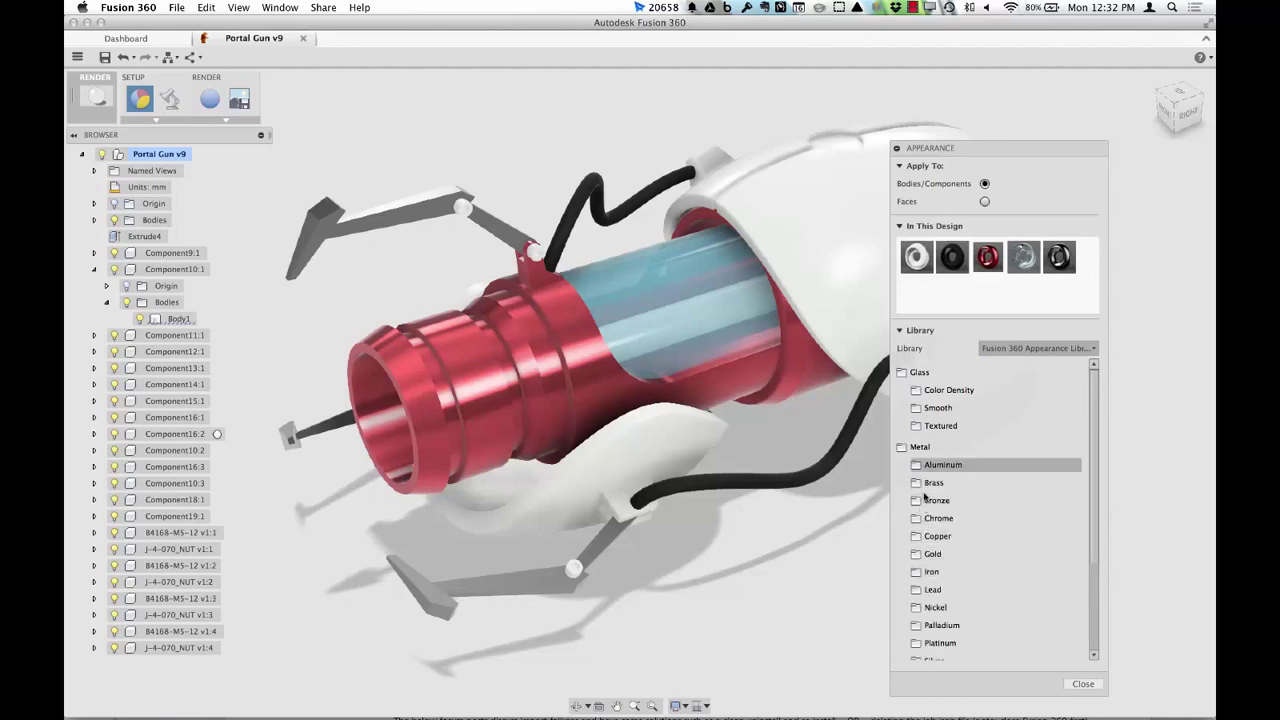
{"action": "left_click", "coordinate": [920, 447]}
{"action": "left_click", "coordinate": [927, 486]}
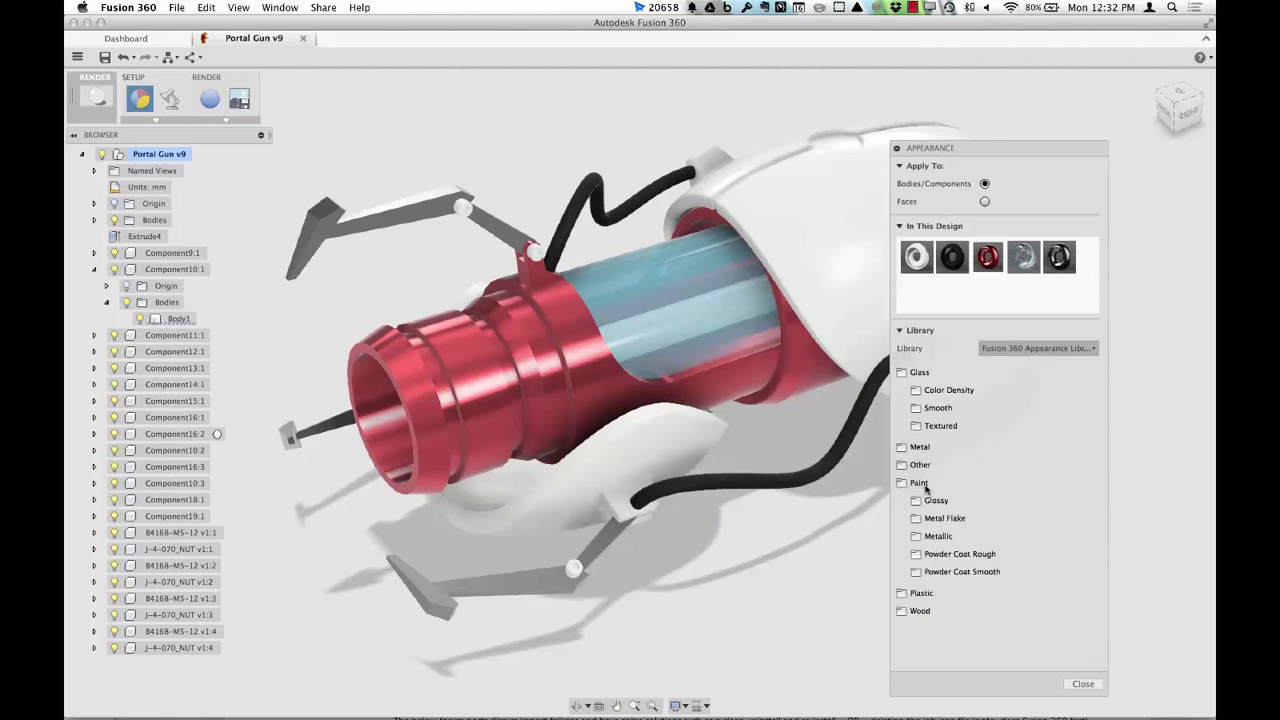
{"action": "left_click", "coordinate": [958, 504]}
{"action": "left_click_drag", "start_coordinate": [980, 524], "coordinate": [987, 258]}
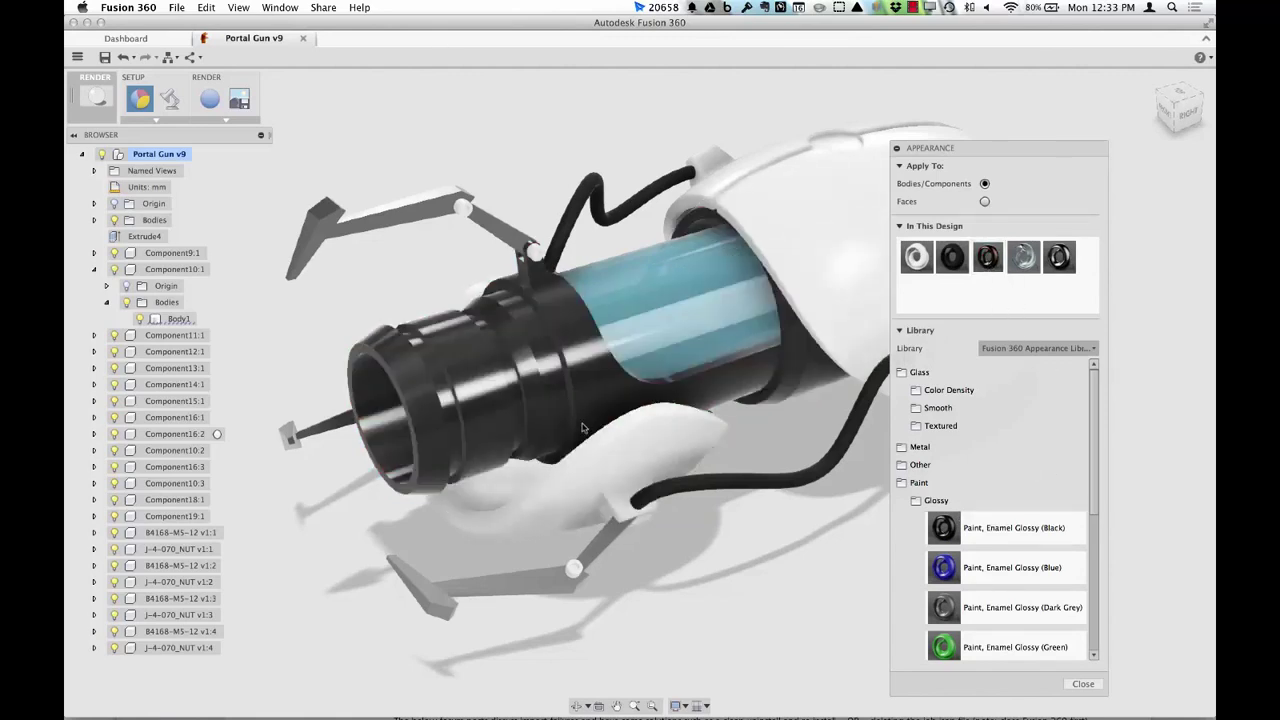
{"action": "middle_click_drag", "start_coordinate": [700, 400], "coordinate": [874, 355], "text": "shift"}
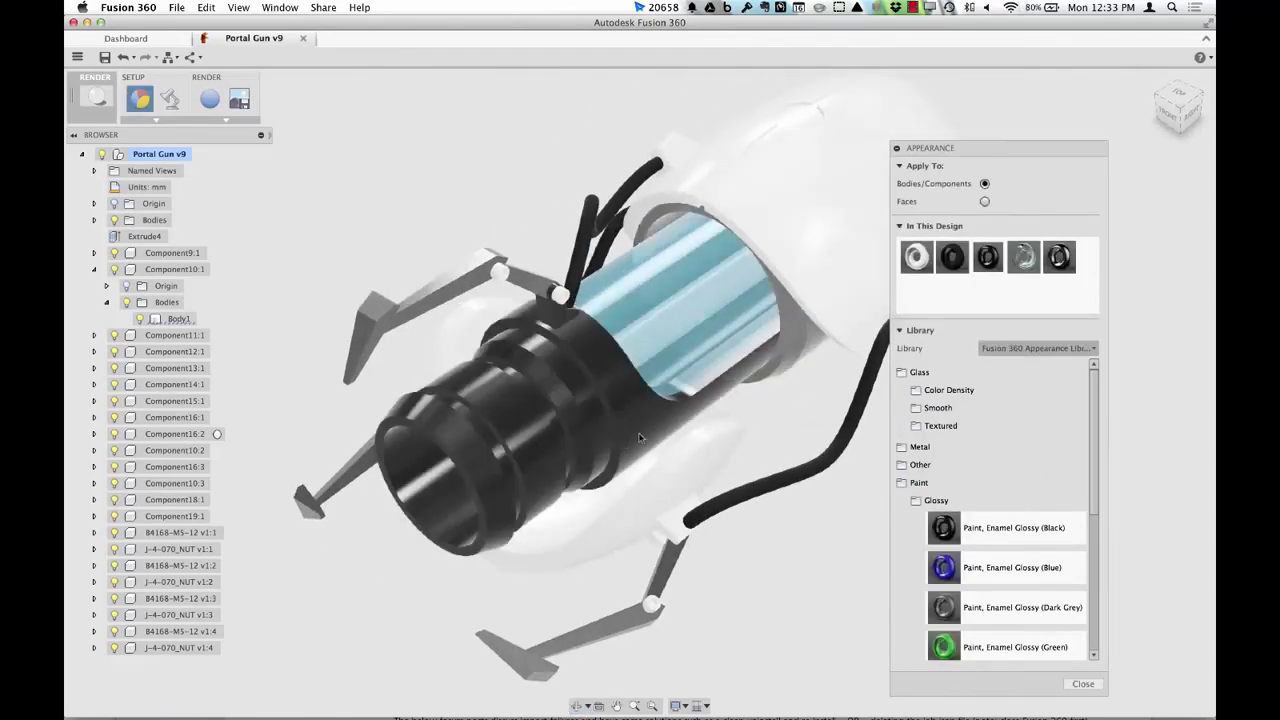
{"action": "left_click", "coordinate": [916, 500]}
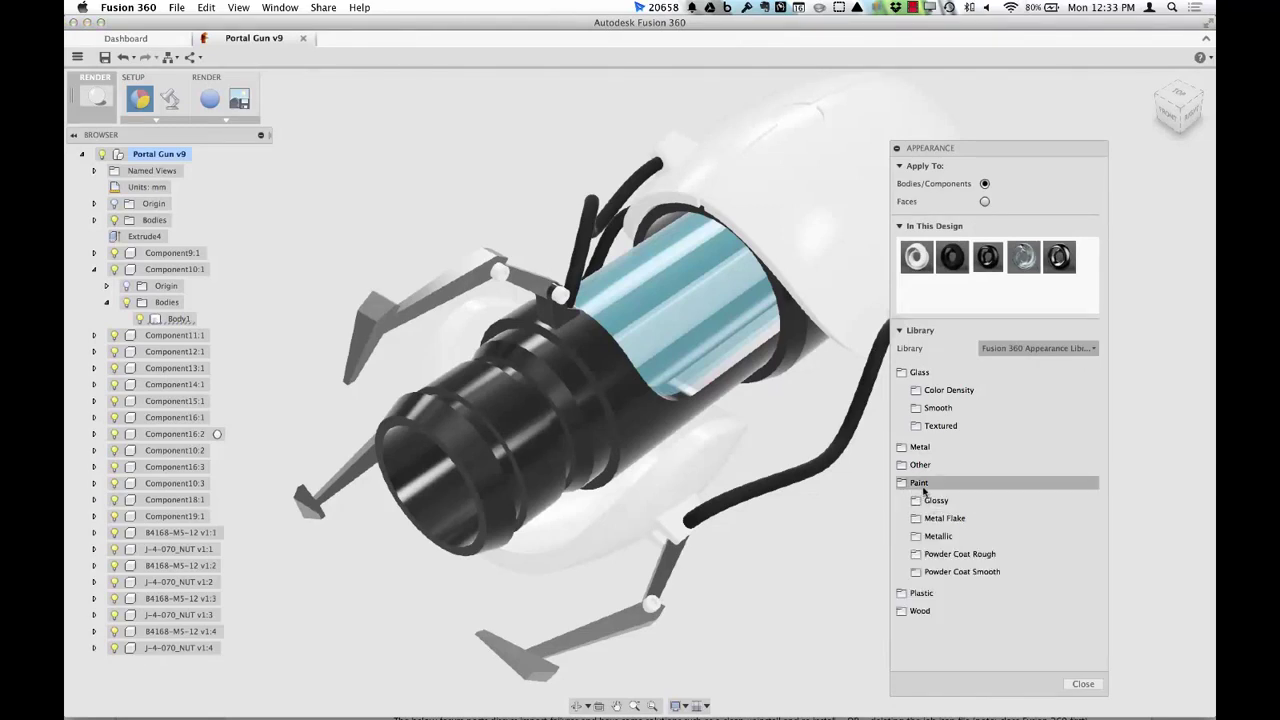
- Apply the Chrome material from Metal > Chrome to the right gripper arm
{"action": "left_click", "coordinate": [920, 447]}
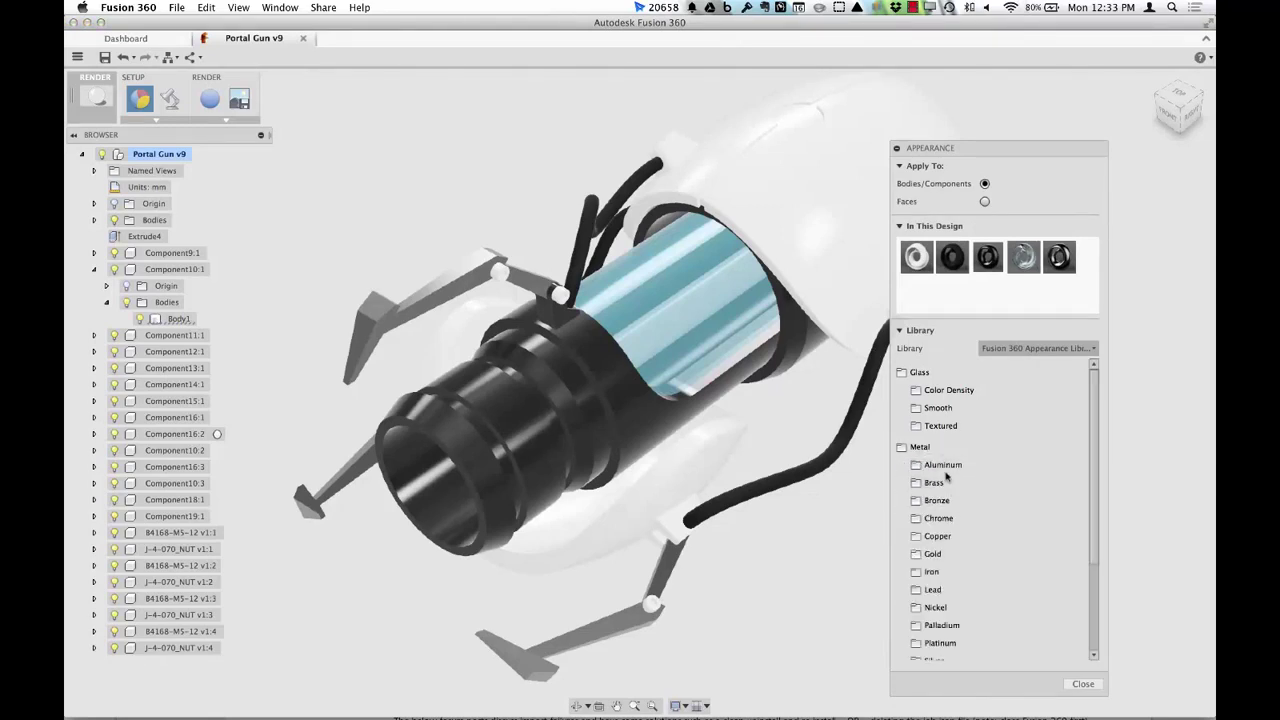
{"action": "left_click", "coordinate": [938, 518]}
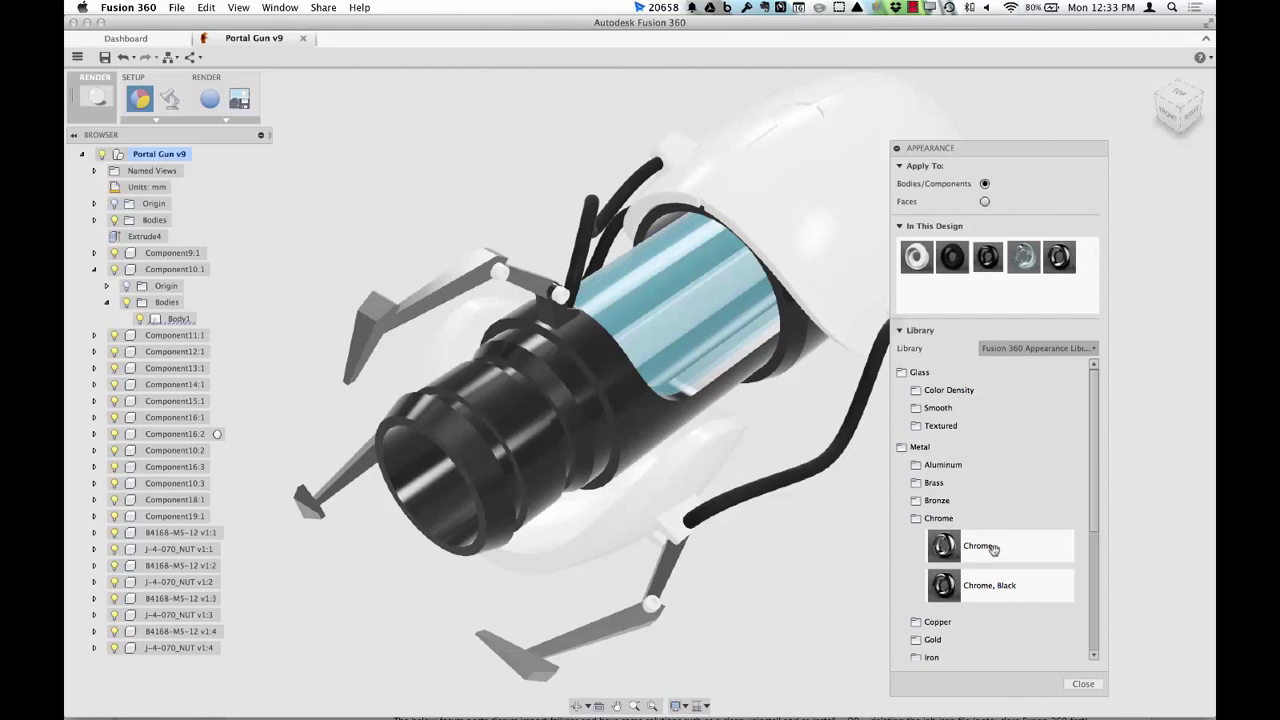
{"action": "left_click_drag", "start_coordinate": [944, 545], "coordinate": [660, 611]}
{"action": "middle_click_drag", "start_coordinate": [660, 611], "coordinate": [680, 472], "text": "shift"}
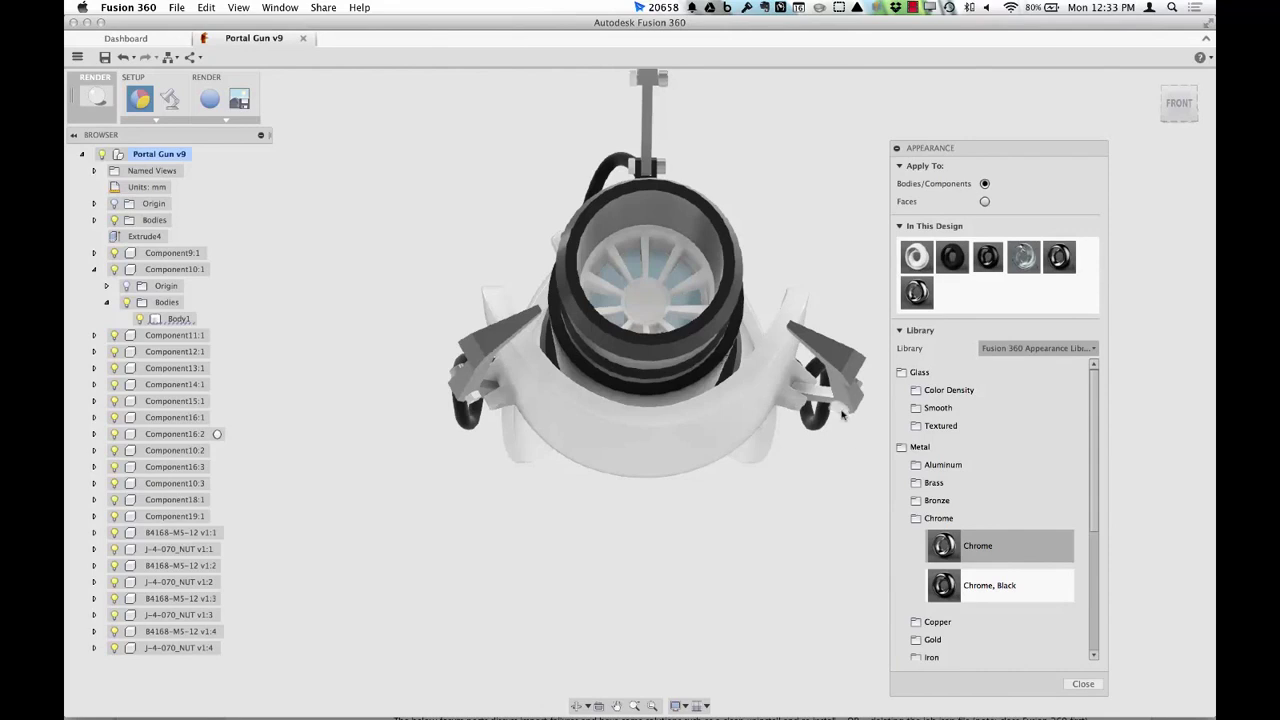
{"action": "left_click_drag", "start_coordinate": [975, 545], "coordinate": [846, 416]}
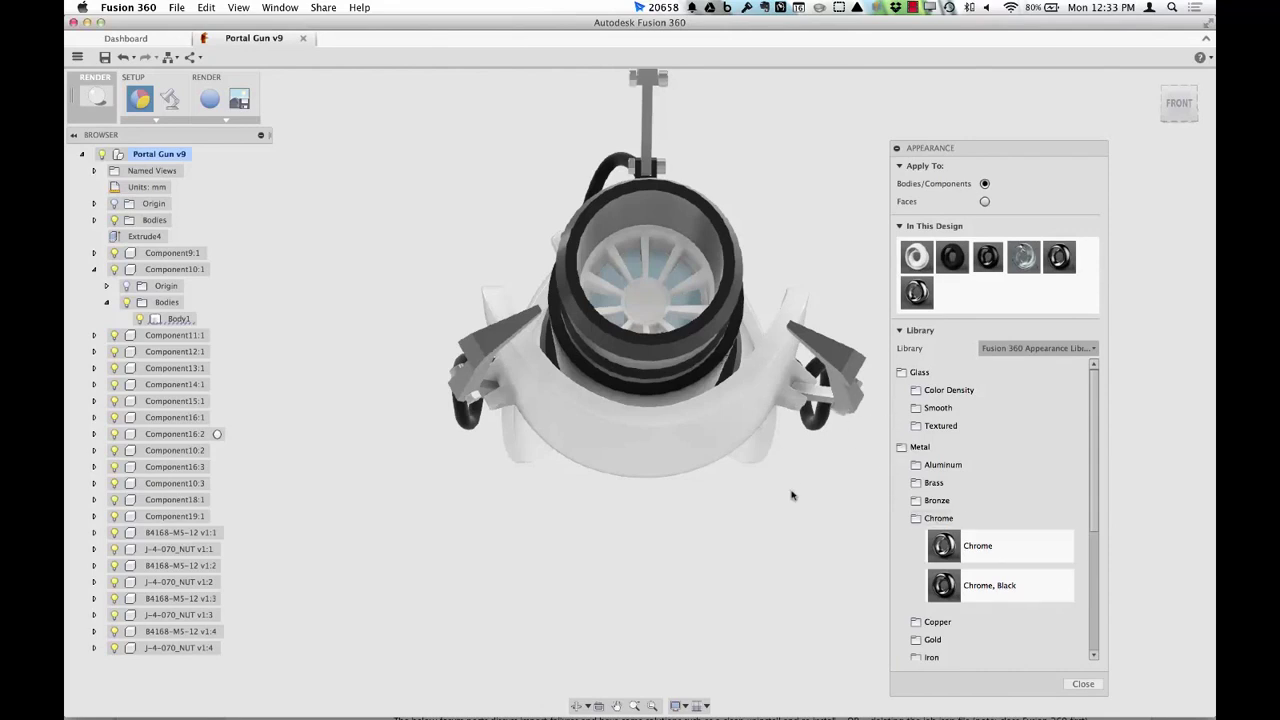
- Give the front lens disk the dark glossy black enamel appearance
{"action": "middle_click_drag", "start_coordinate": [773, 506], "coordinate": [734, 546], "text": "shift"}
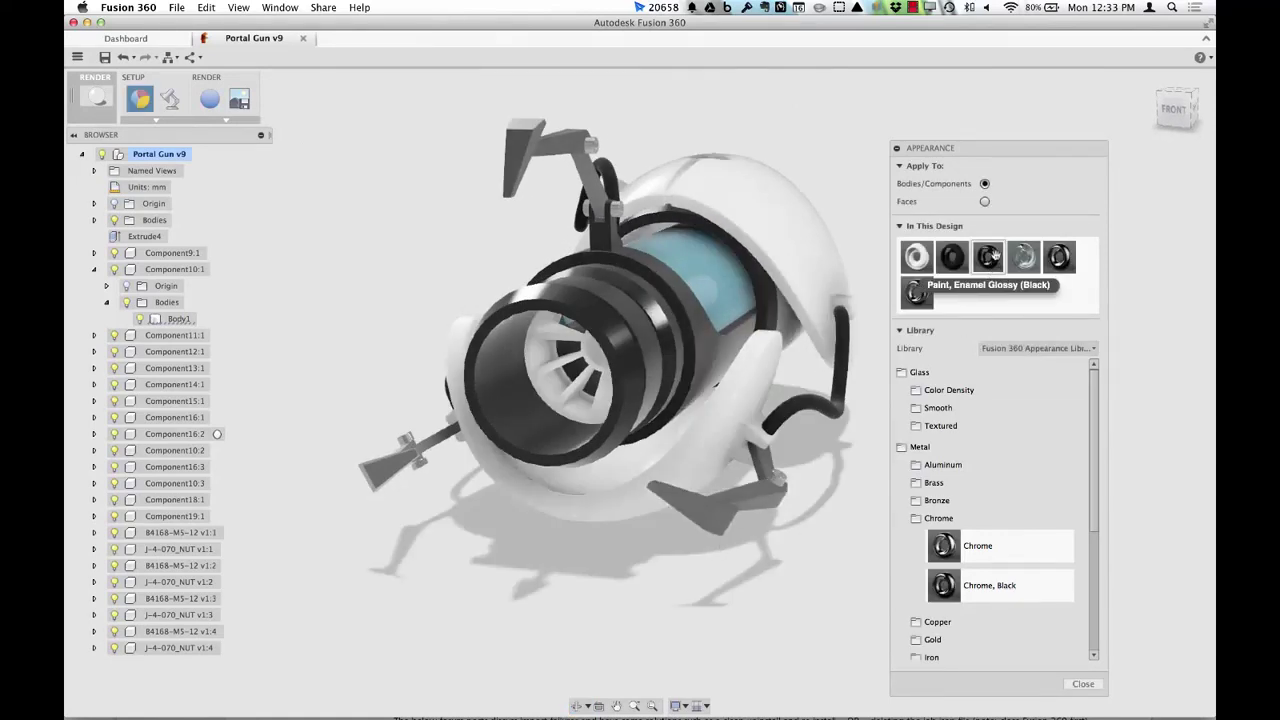
{"action": "left_click_drag", "start_coordinate": [987, 257], "coordinate": [545, 376]}
{"action": "left_click_drag", "start_coordinate": [705, 310], "coordinate": [588, 400]}
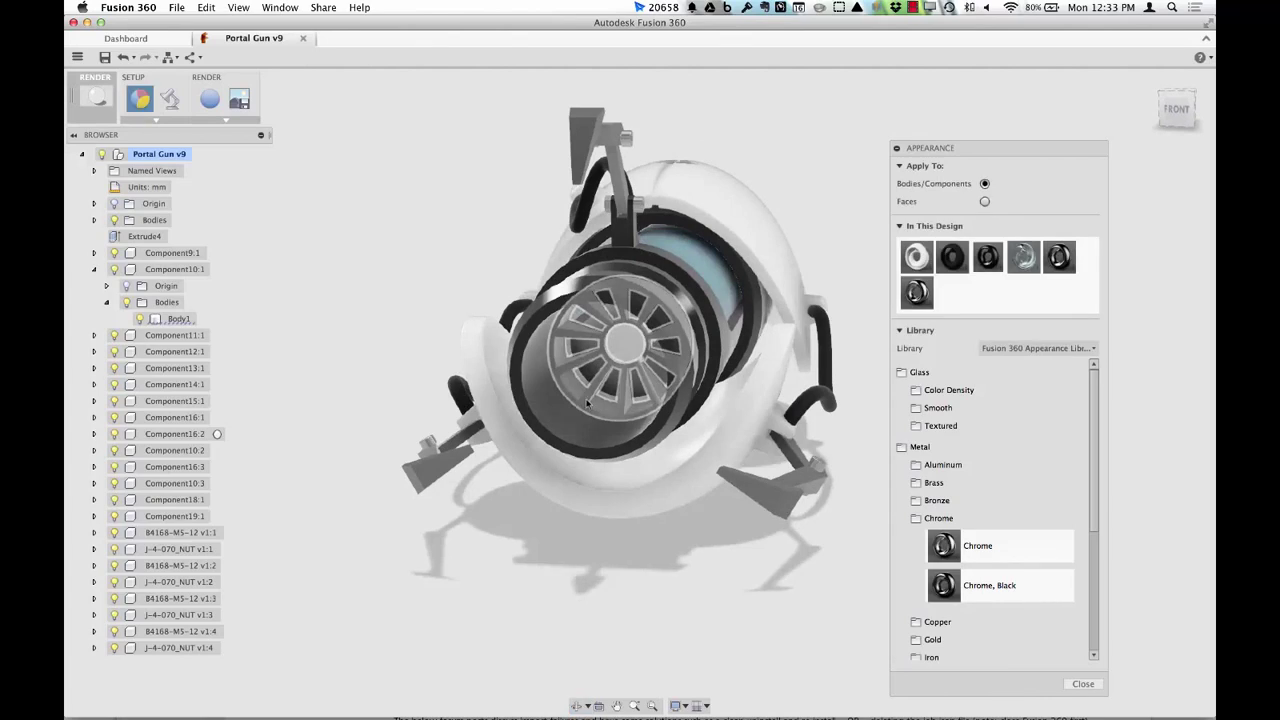
{"action": "left_click_drag", "start_coordinate": [594, 395], "coordinate": [600, 402]}
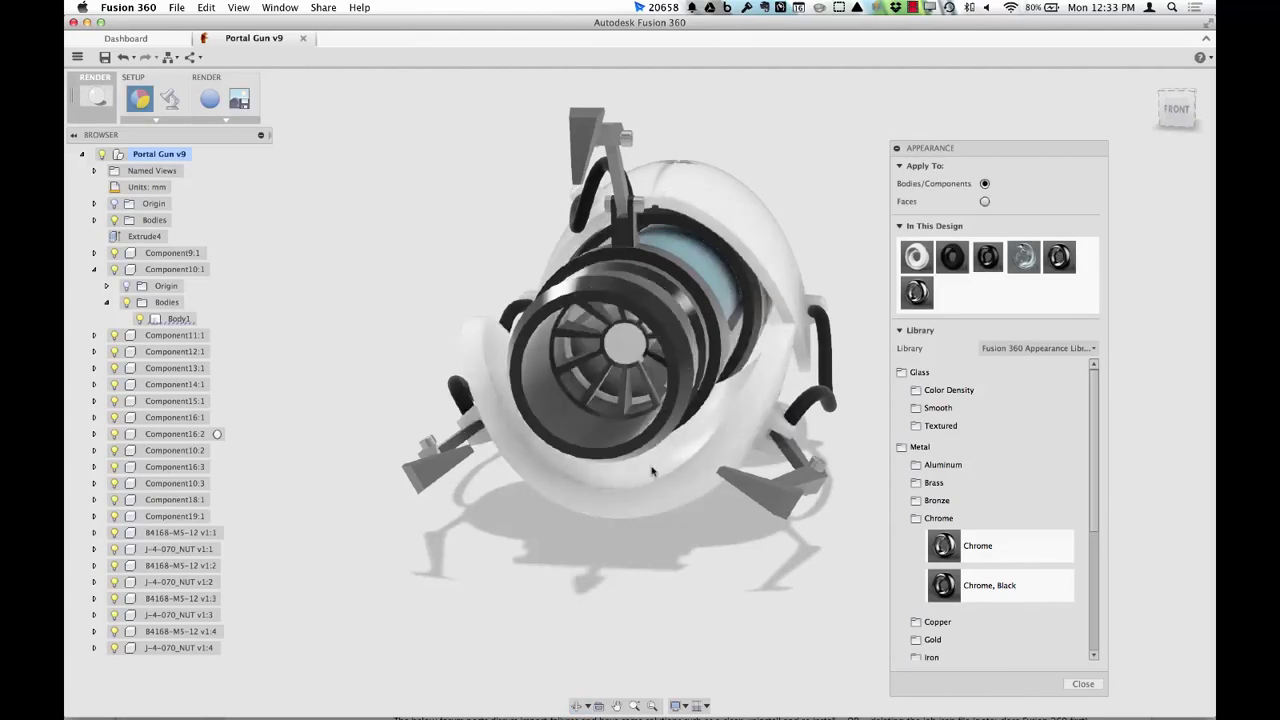
{"action": "left_click", "coordinate": [930, 518]}
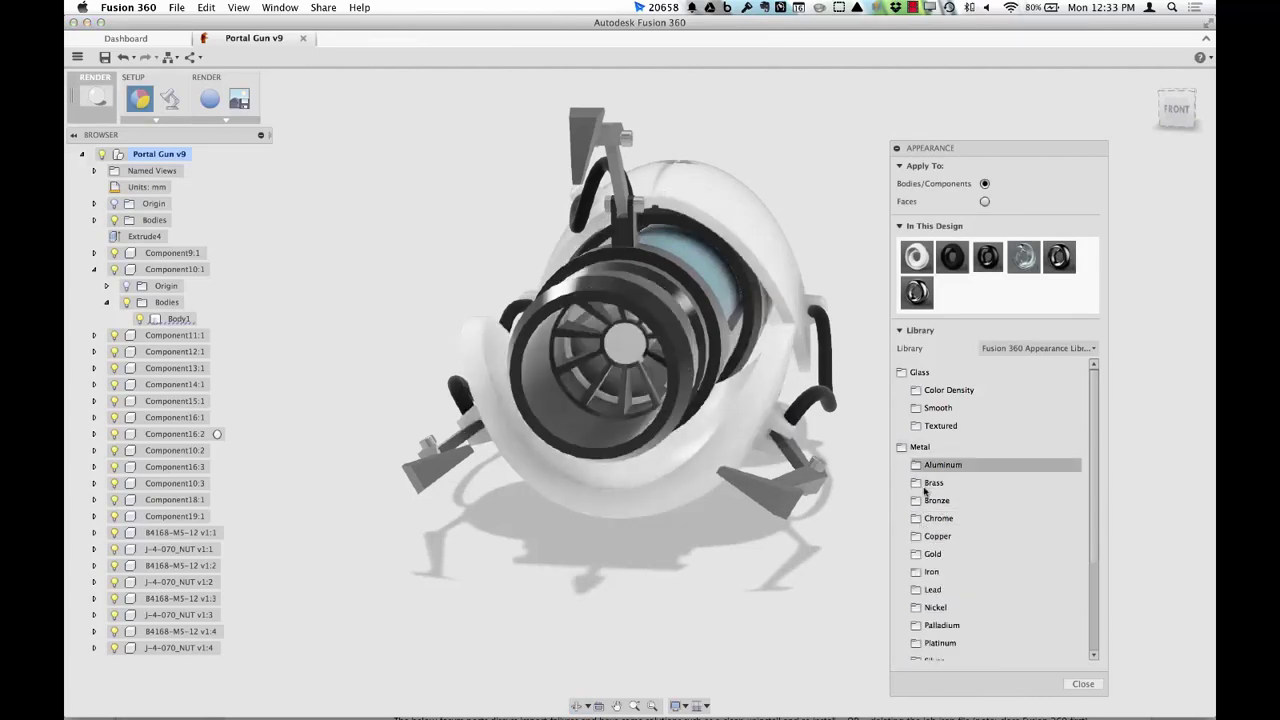
- Collapse the Metal and Glass groups and switch to the Legacy Appearance Library
{"action": "left_click", "coordinate": [915, 447]}
{"action": "left_click", "coordinate": [916, 373]}
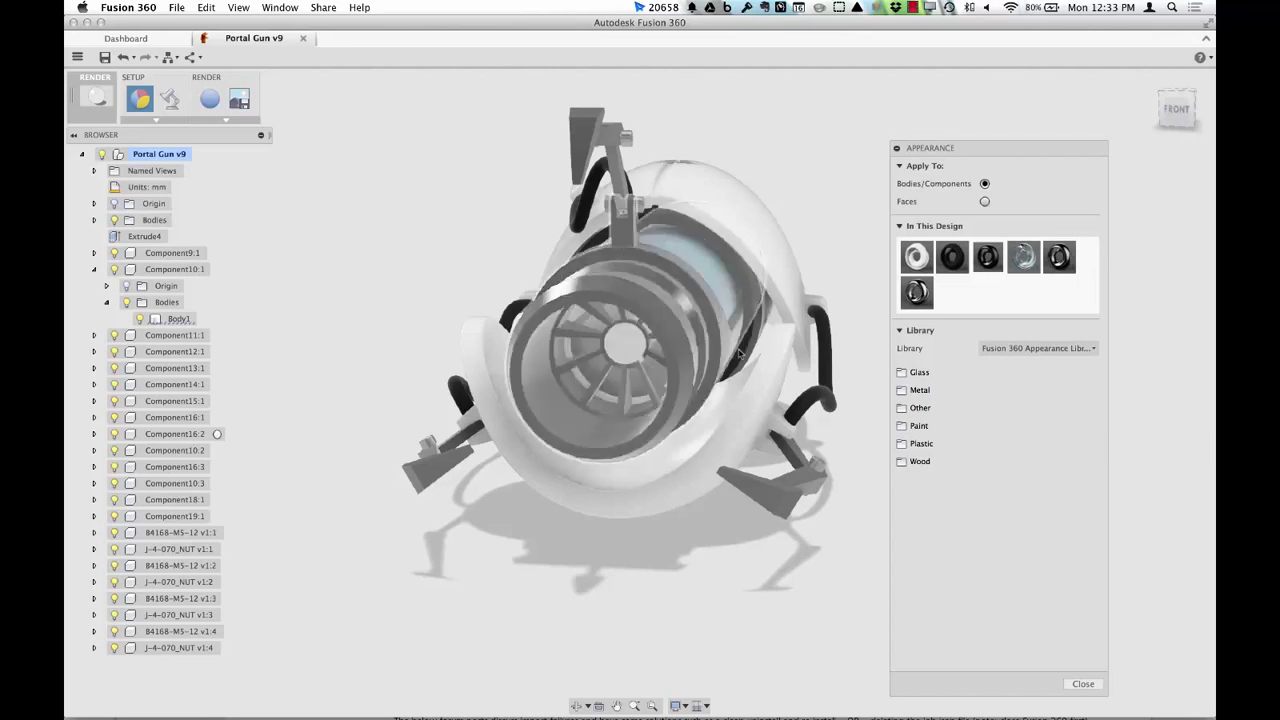
{"action": "left_click", "coordinate": [1032, 349]}
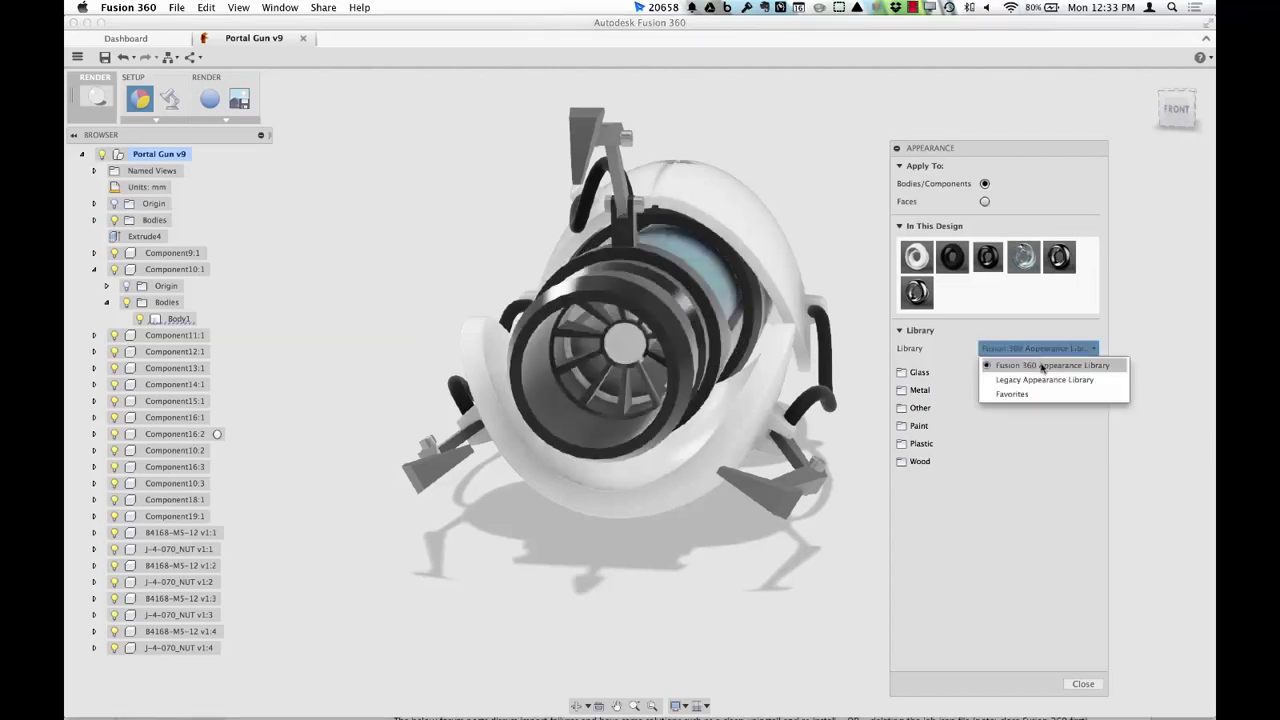
{"action": "left_click", "coordinate": [1044, 381]}
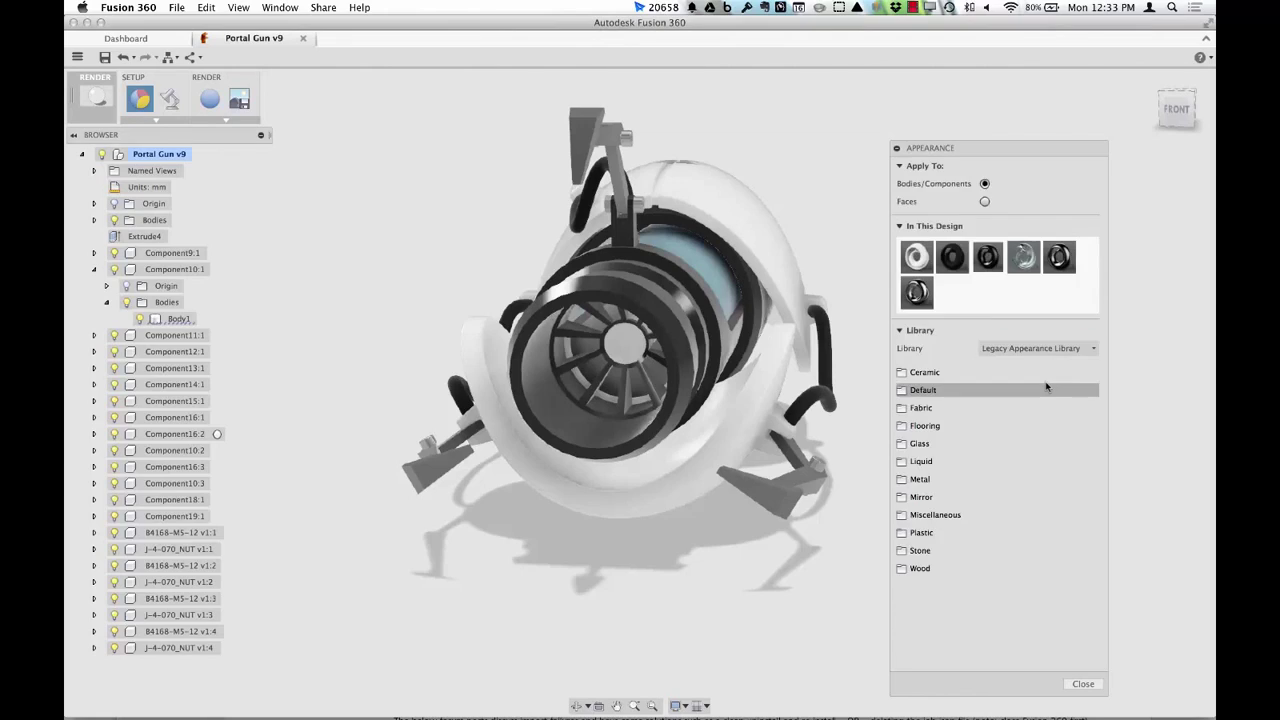
- Apply the Plastic LED - Green On appearance to the disk centre and close the dialog
{"action": "left_click", "coordinate": [932, 516]}
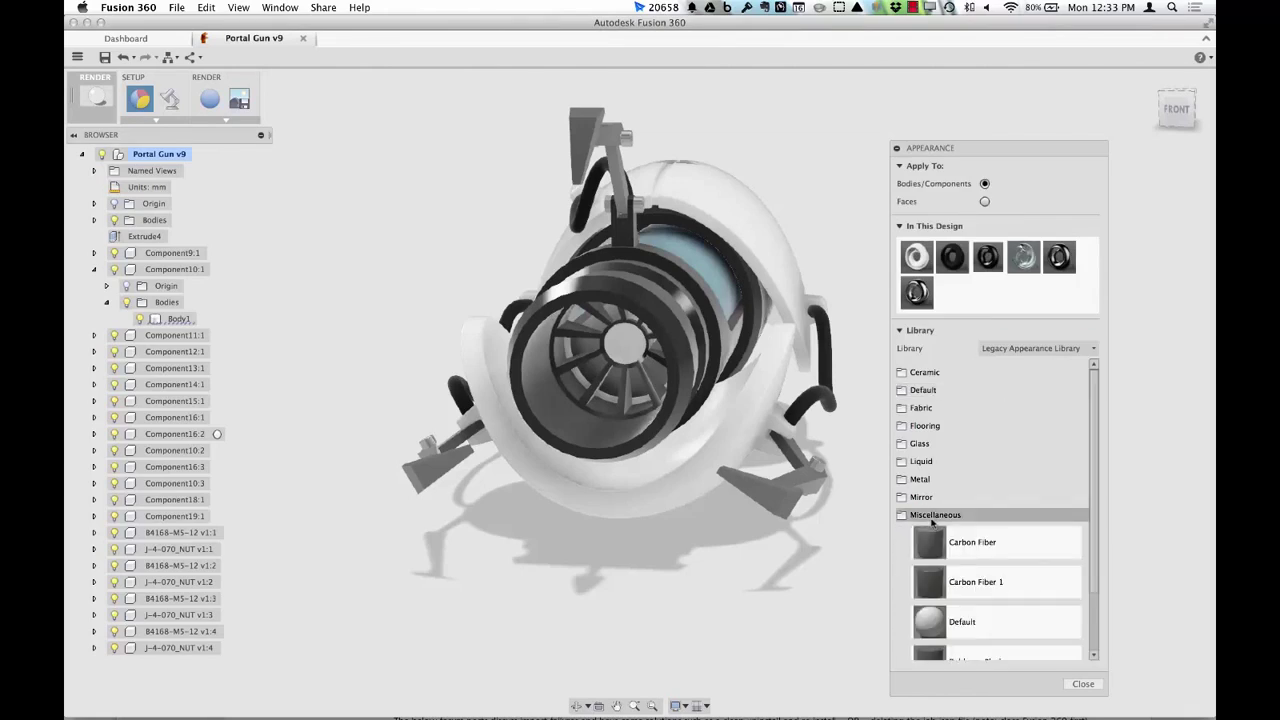
{"action": "left_click", "coordinate": [932, 516]}
{"action": "left_click", "coordinate": [930, 532]}
{"action": "scroll", "coordinate": [970, 487], "scroll_direction": "down", "scroll_amount": 5}
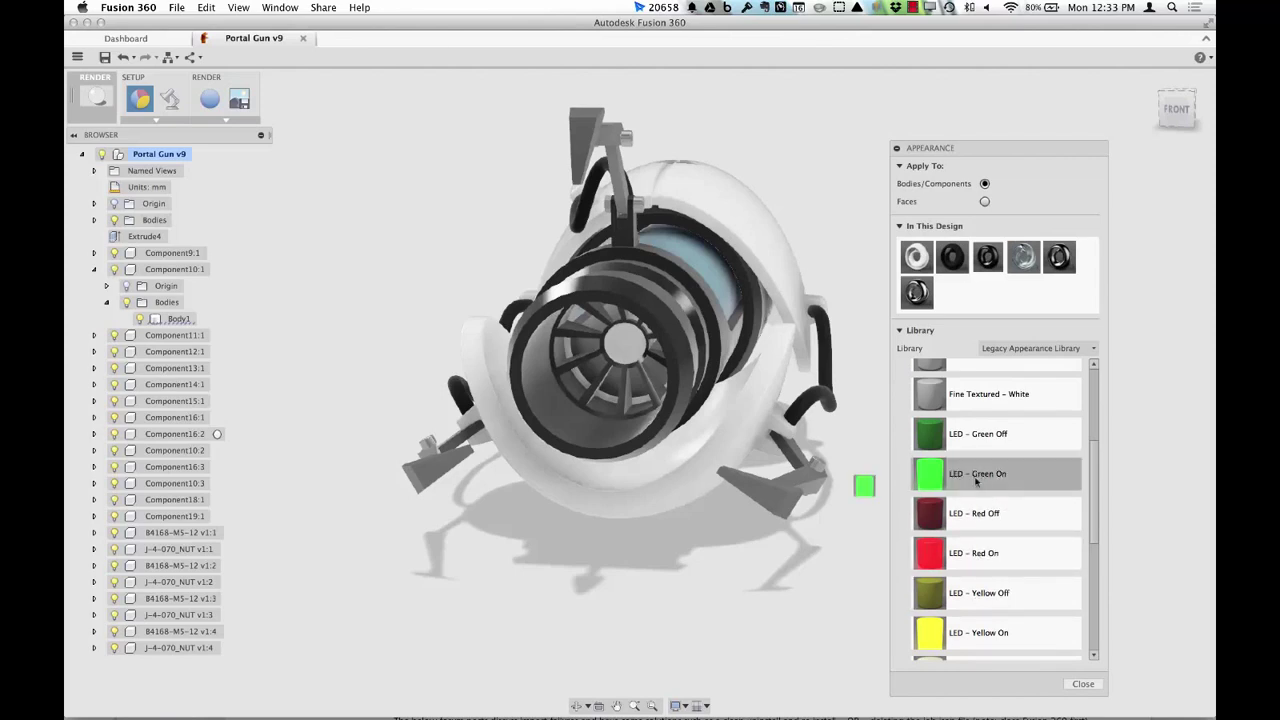
{"action": "left_click_drag", "start_coordinate": [976, 481], "coordinate": [634, 372]}
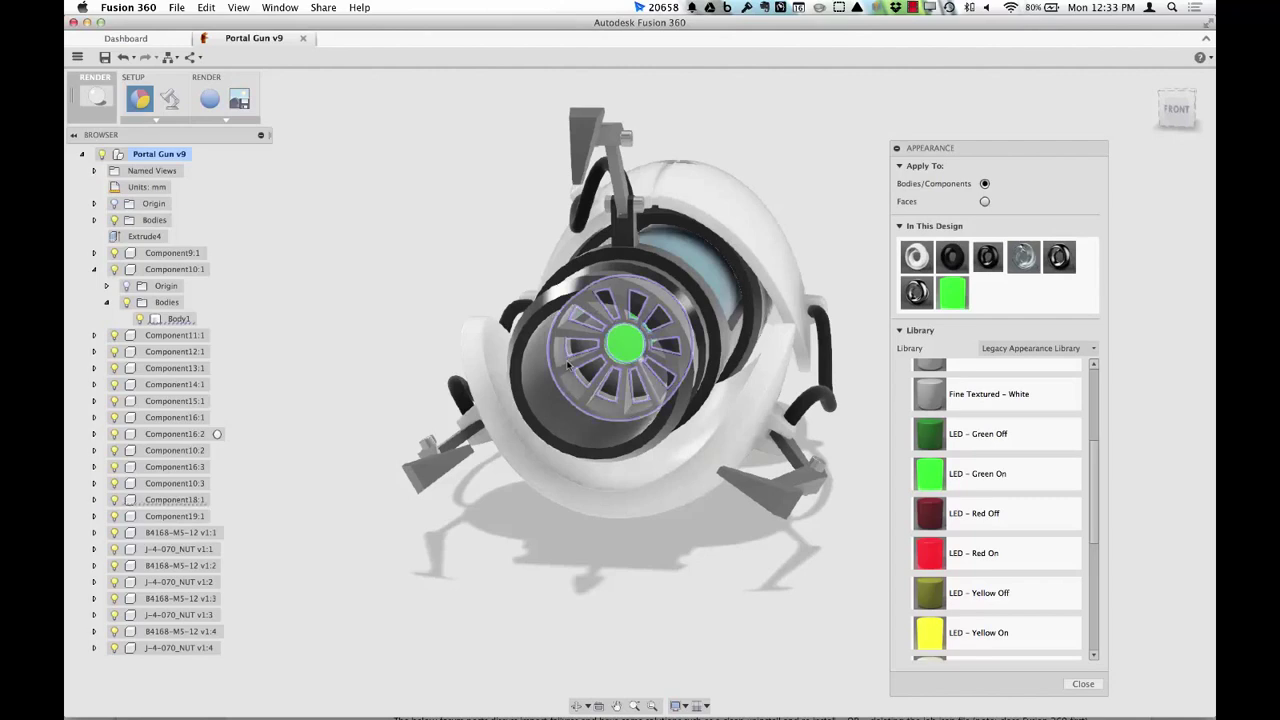
{"action": "key", "text": "Escape"}
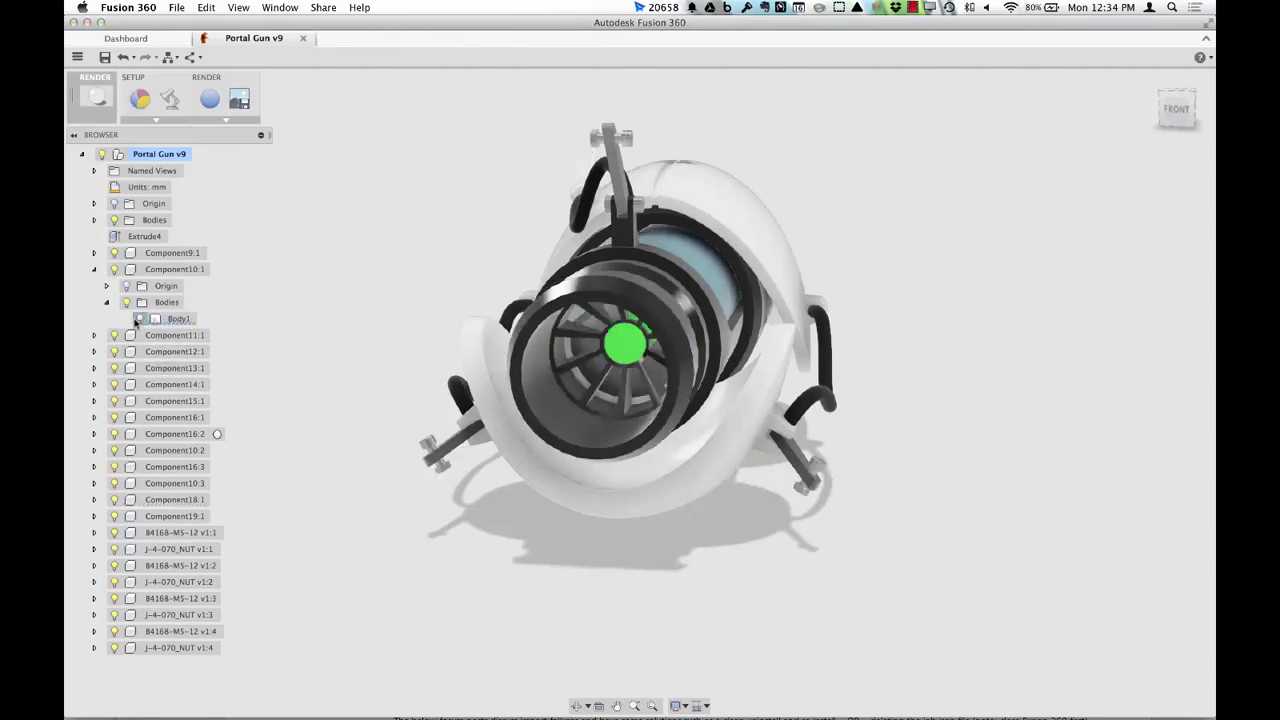
- Make Body1 of Component10:1 visible again and hide the Component18:1 fan part
{"action": "left_click", "coordinate": [145, 319]}
{"action": "left_click", "coordinate": [139, 318]}
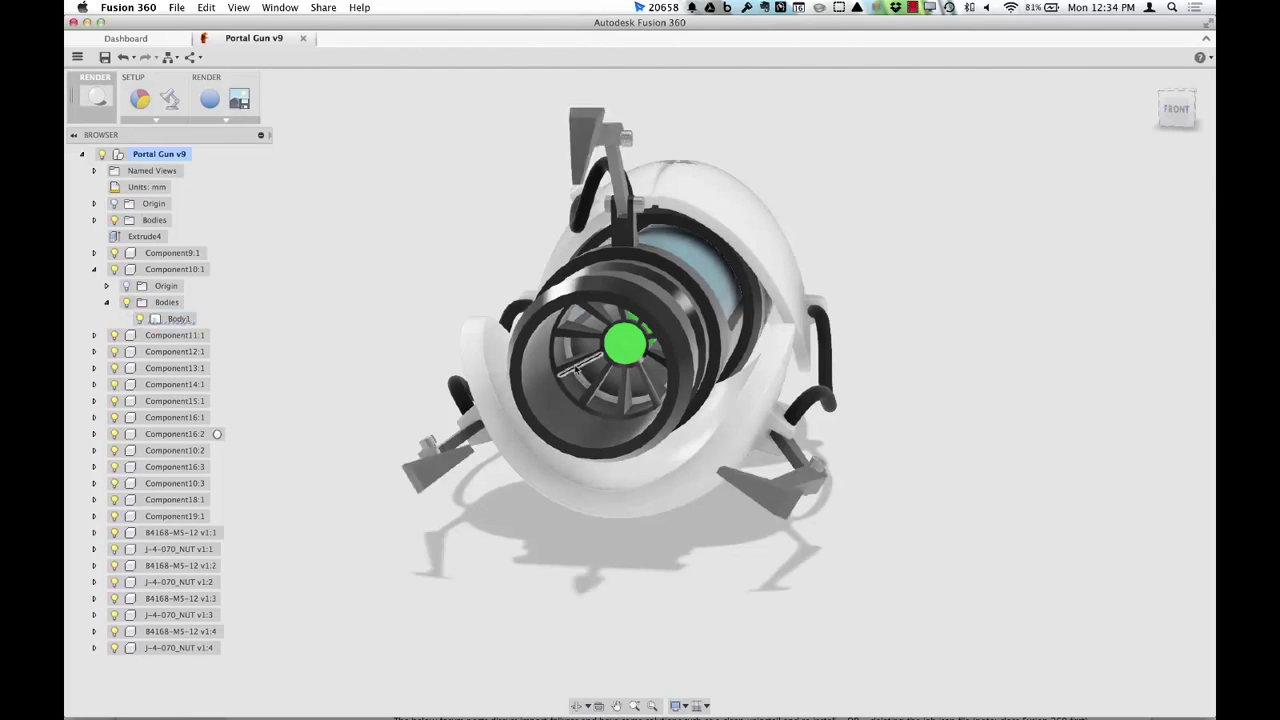
{"action": "left_click", "coordinate": [129, 303]}
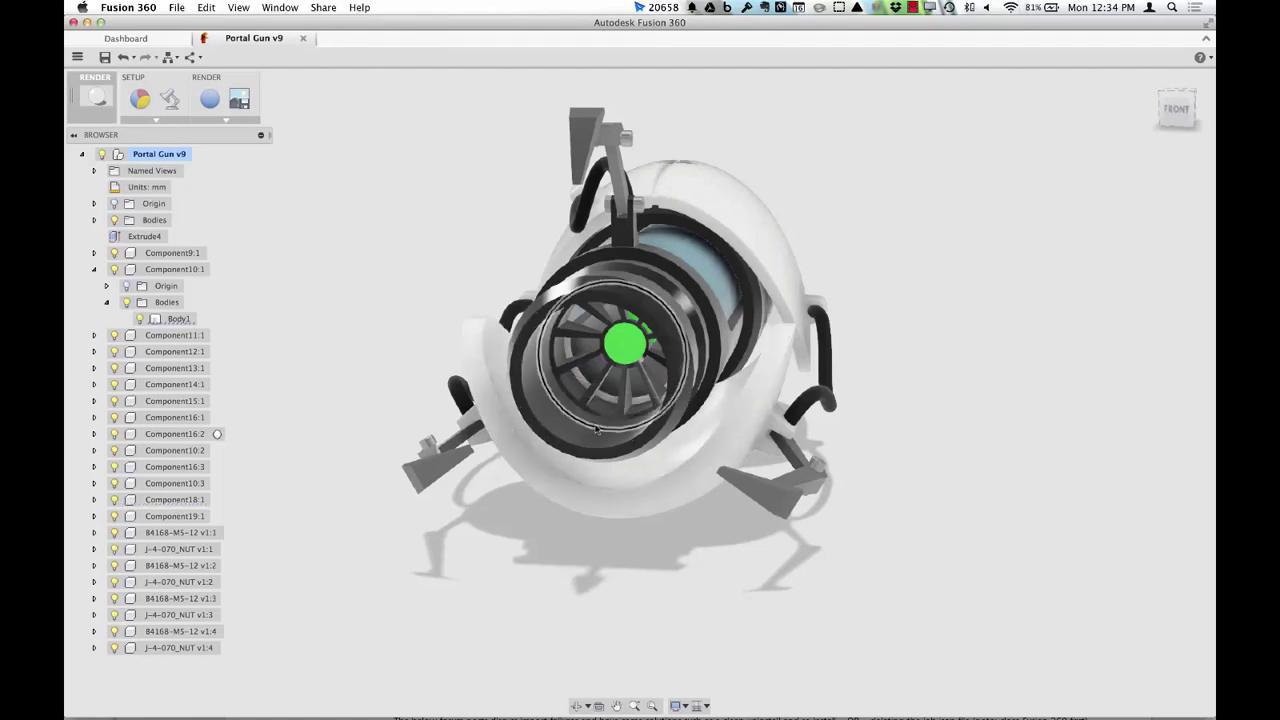
{"action": "left_click", "coordinate": [170, 499]}
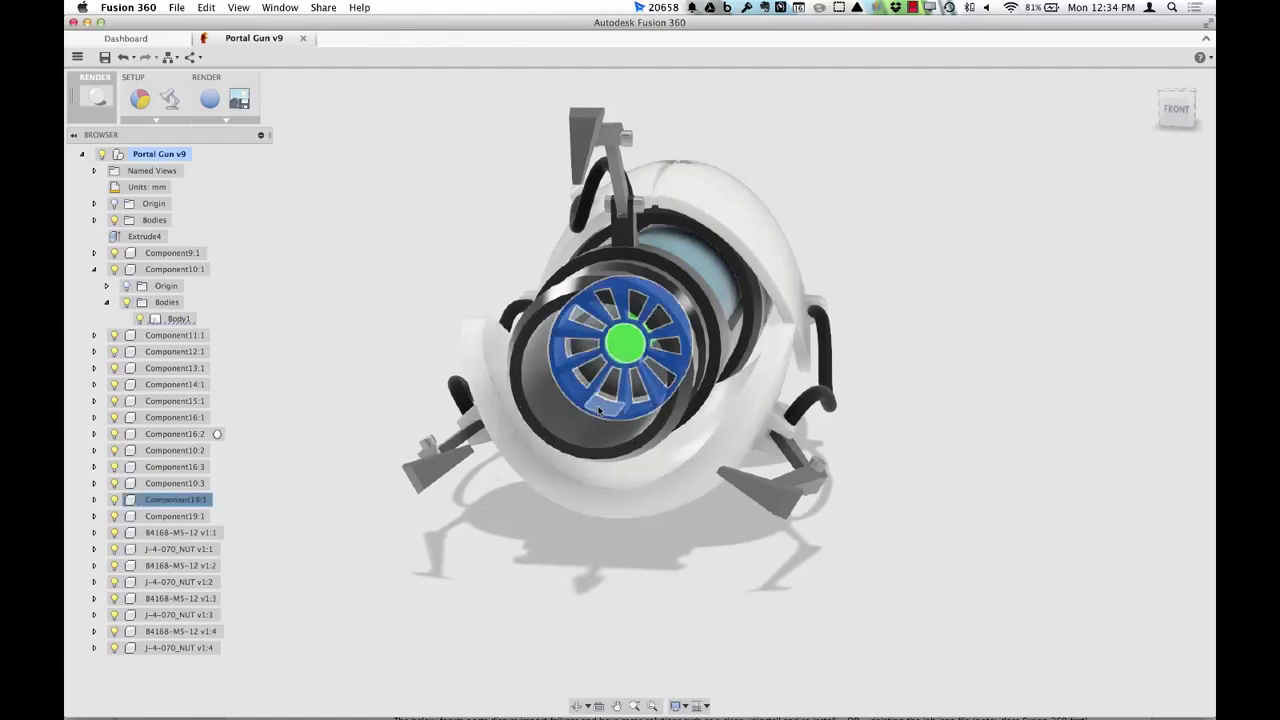
{"action": "left_click", "coordinate": [114, 499]}
- Dock the Appearance panel and apply LED - Green On to the inner barrel ring
{"action": "right_click", "coordinate": [860, 477]}
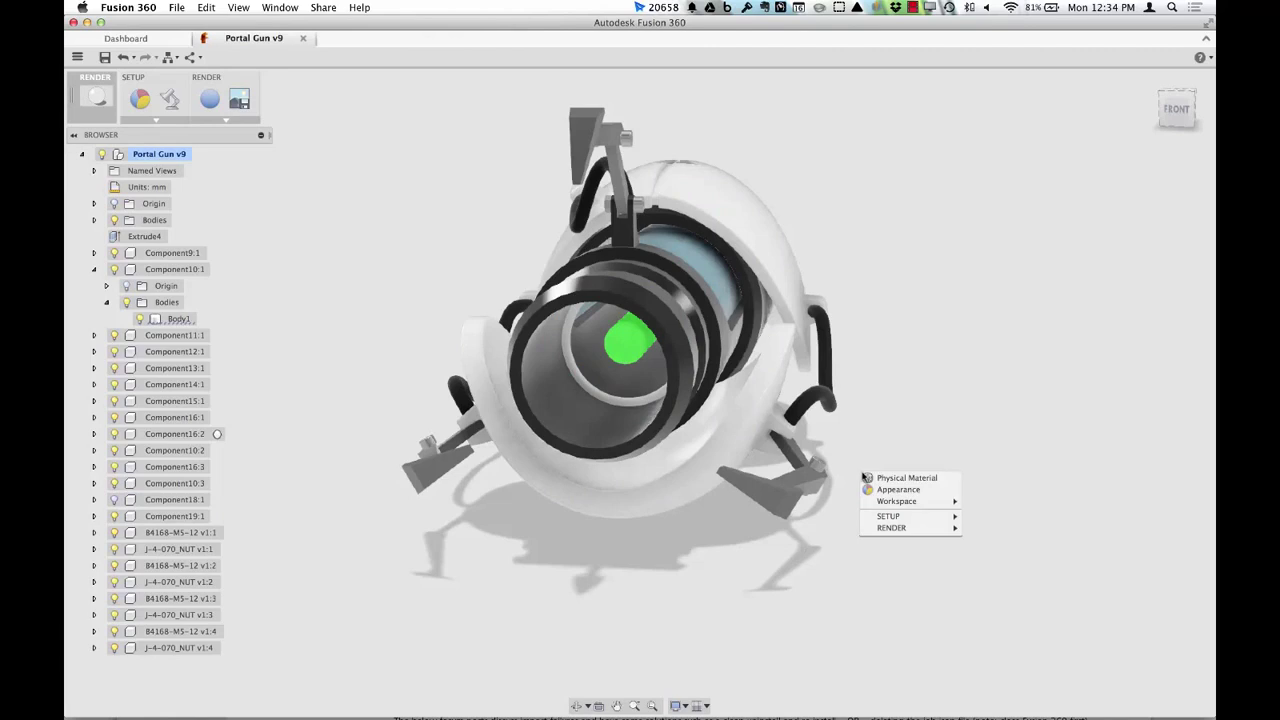
{"action": "left_click", "coordinate": [879, 490]}
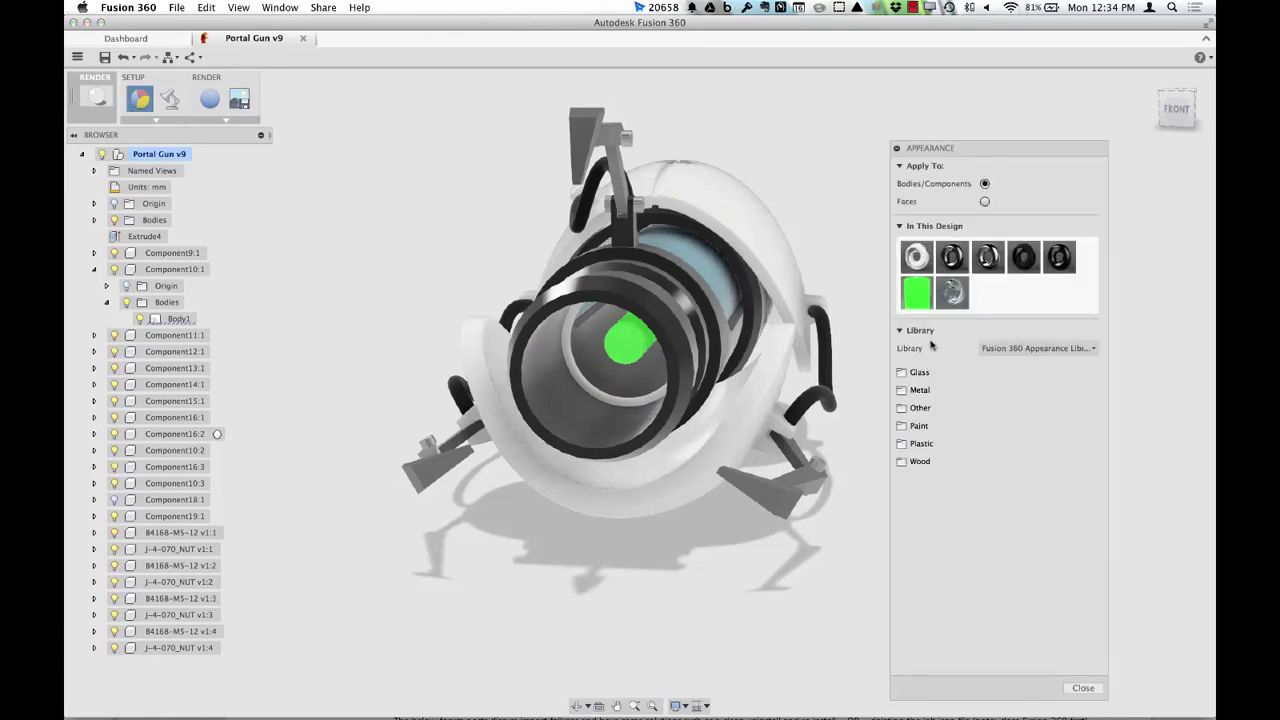
{"action": "left_click_drag", "start_coordinate": [986, 149], "coordinate": [1201, 197]}
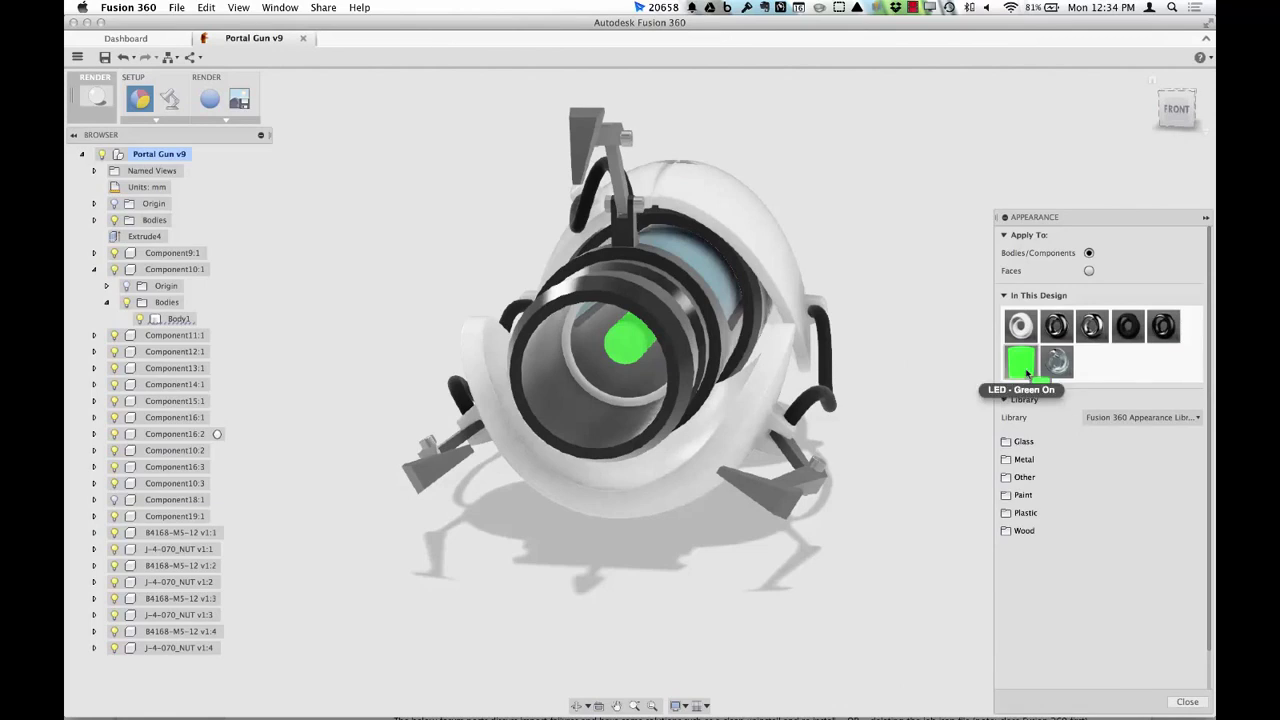
{"action": "left_click_drag", "start_coordinate": [1028, 370], "coordinate": [584, 358]}
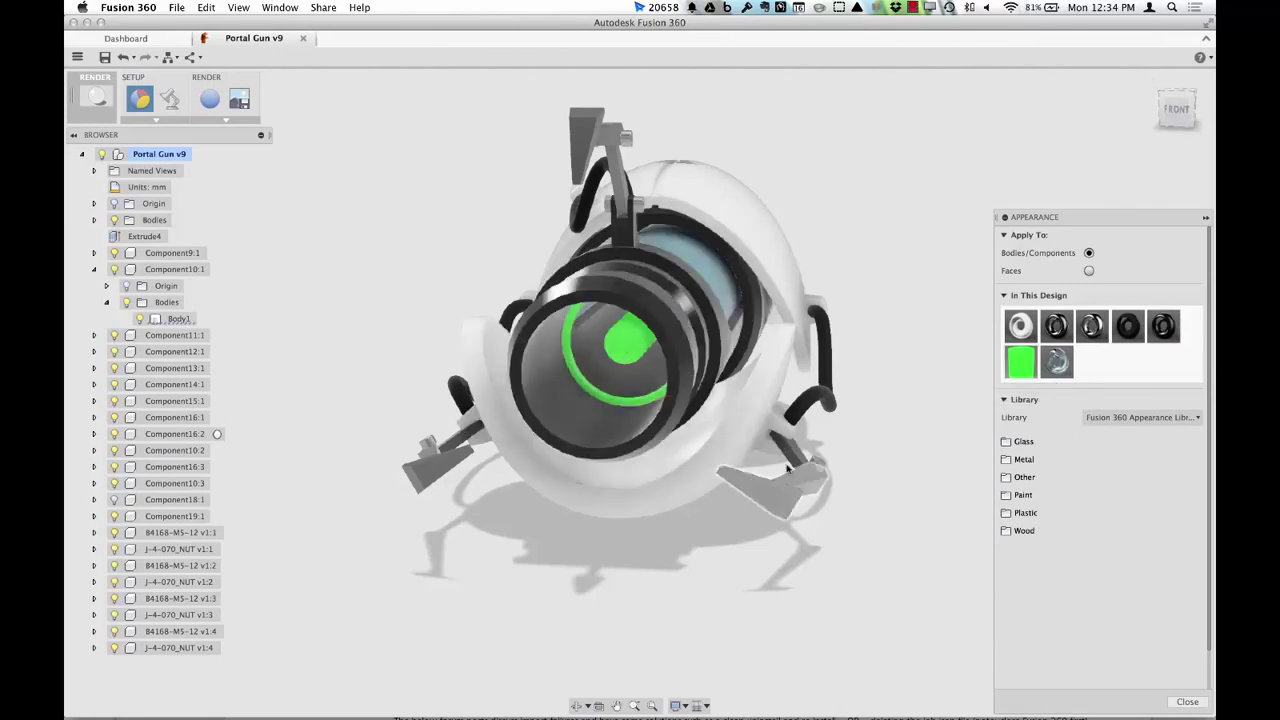
{"action": "middle_click_drag", "start_coordinate": [760, 440], "coordinate": [341, 485], "text": "shift"}
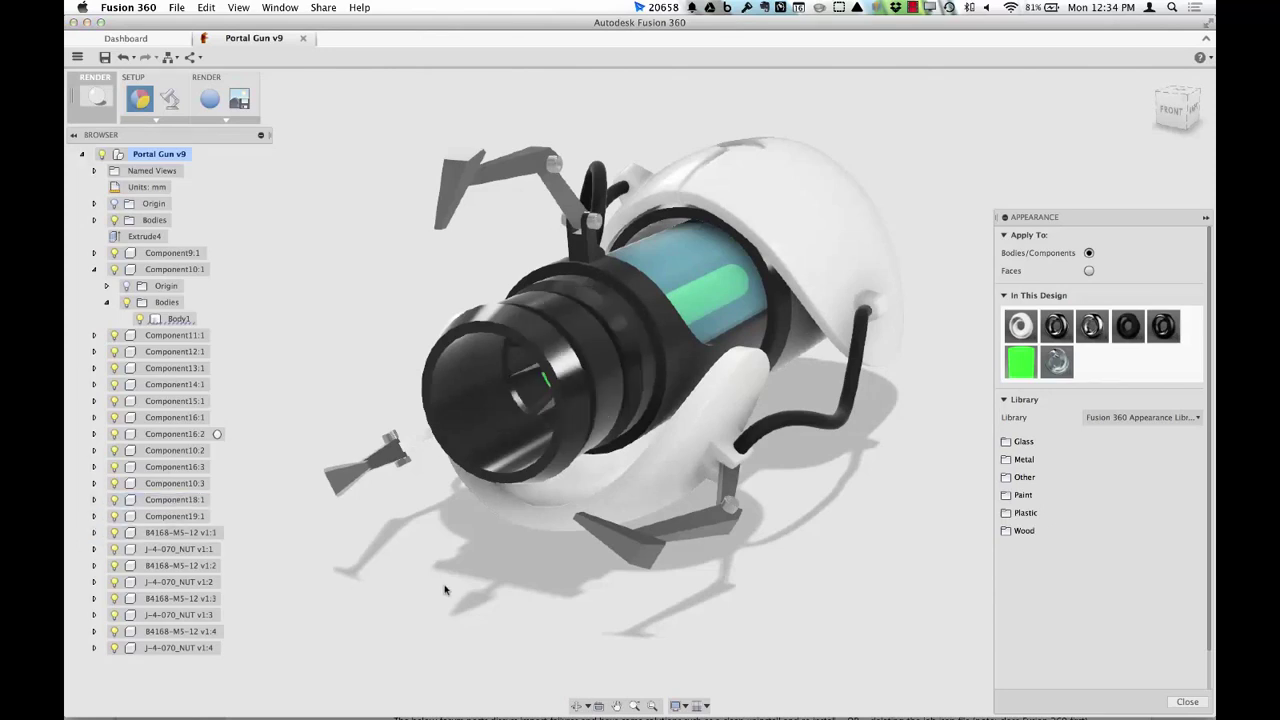
{"action": "middle_click_drag", "start_coordinate": [443, 586], "coordinate": [493, 578], "text": "shift"}
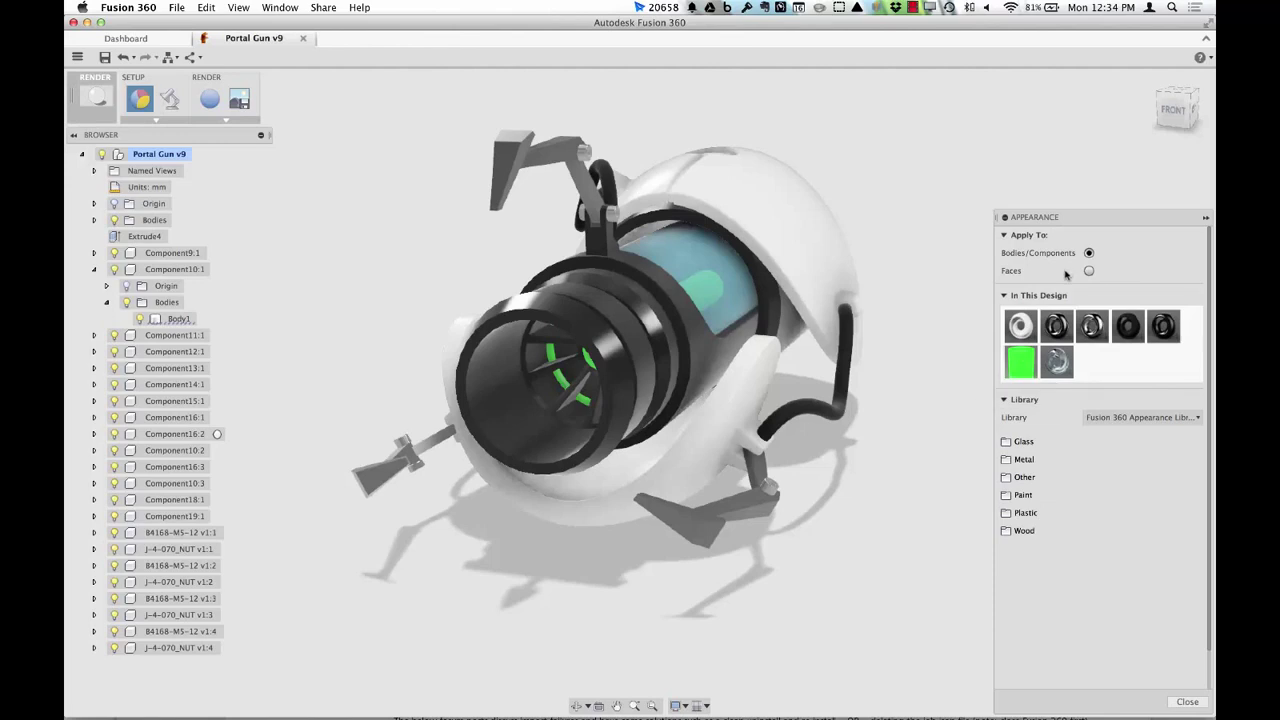
- Recolour LED - Green On to cyan with the Desk Lamp Lens self-illumination preset
{"action": "right_click", "coordinate": [1018, 362]}
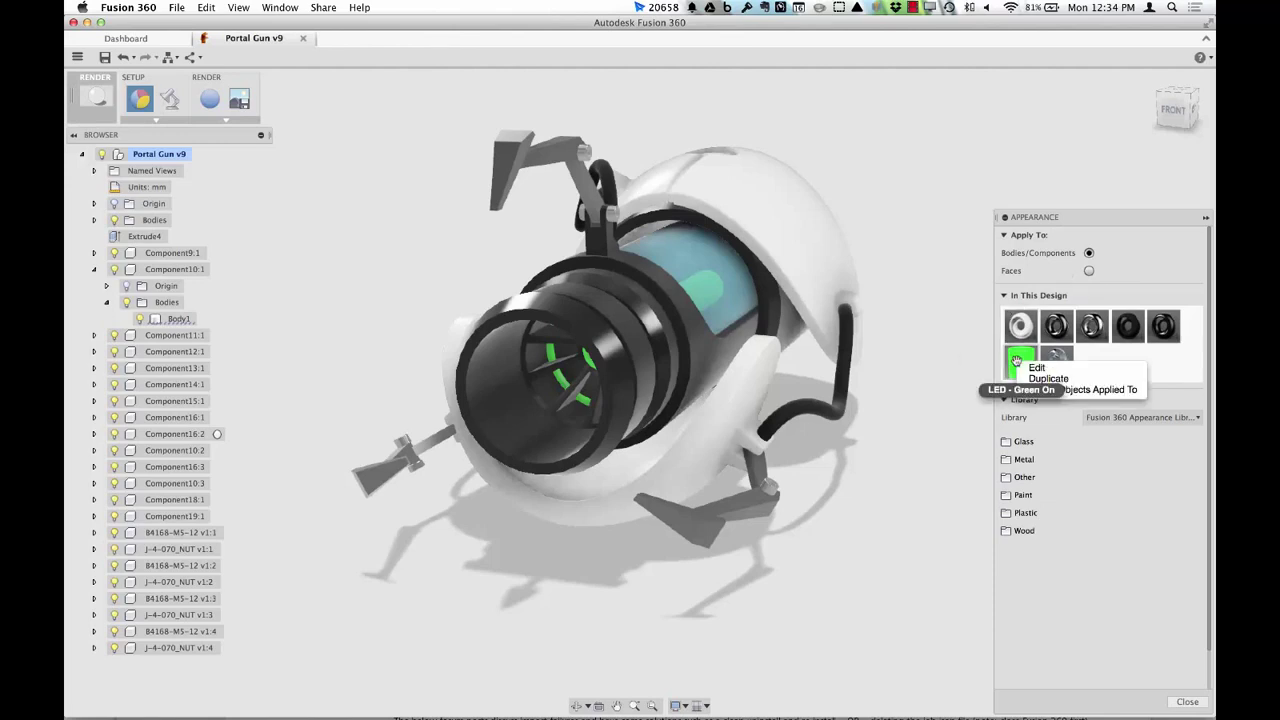
{"action": "left_click", "coordinate": [1060, 368]}
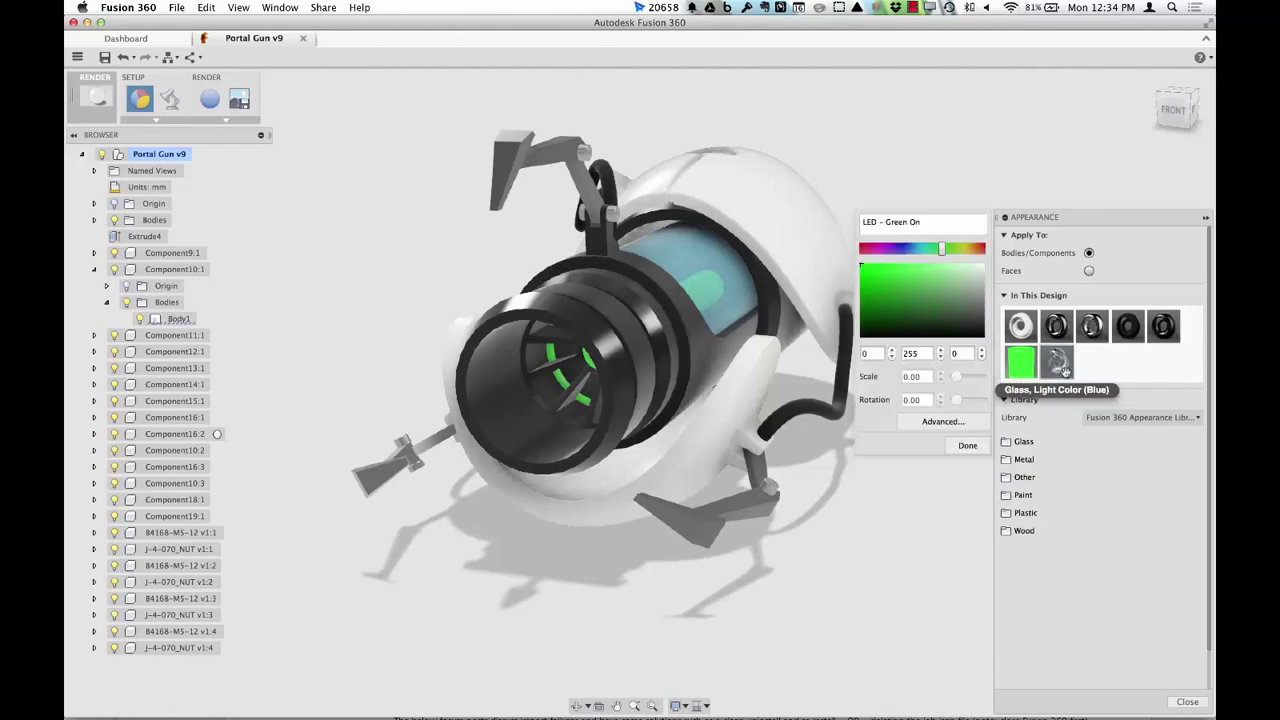
{"action": "left_click_drag", "start_coordinate": [942, 250], "coordinate": [920, 253]}
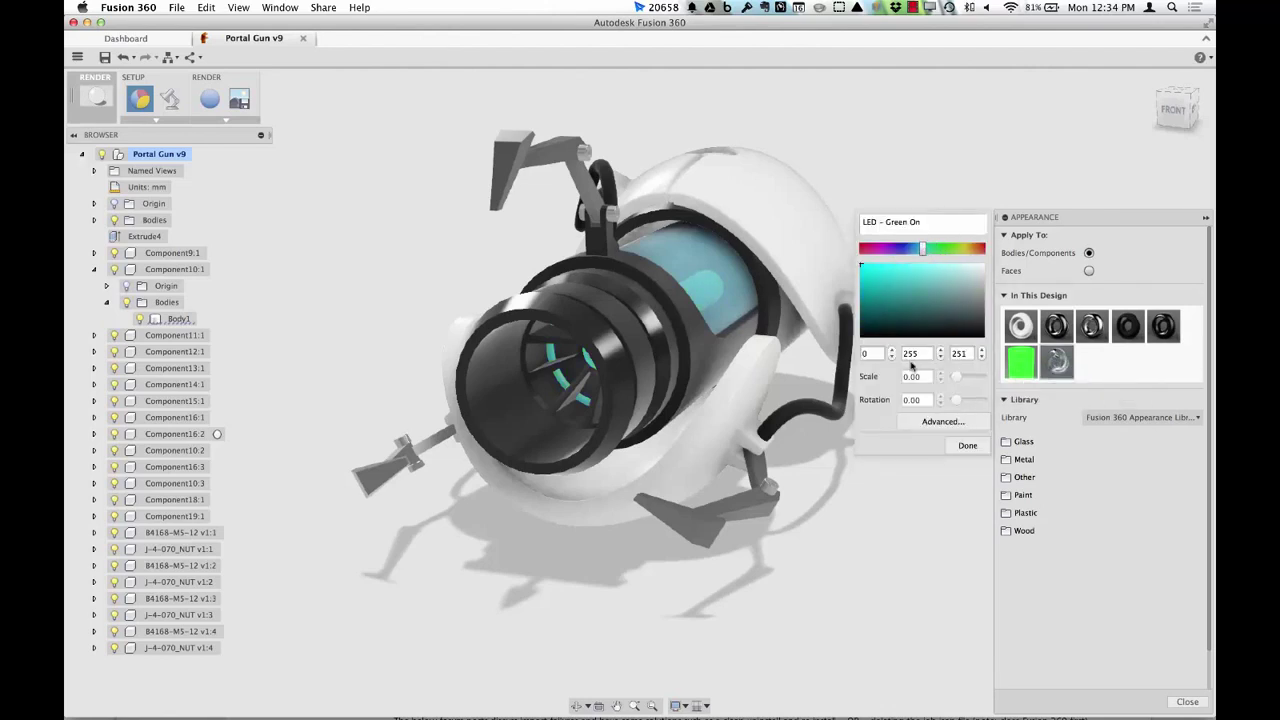
{"action": "left_click", "coordinate": [932, 421]}
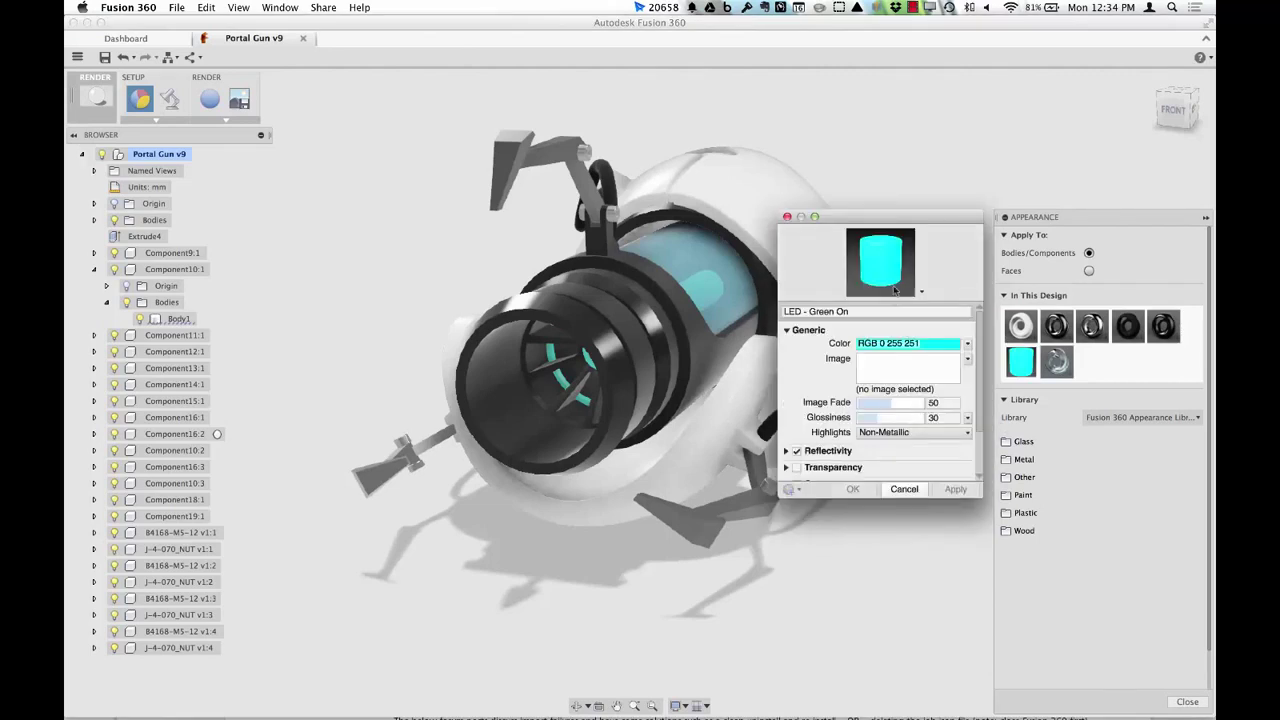
{"action": "left_click_drag", "start_coordinate": [972, 494], "coordinate": [975, 636]}
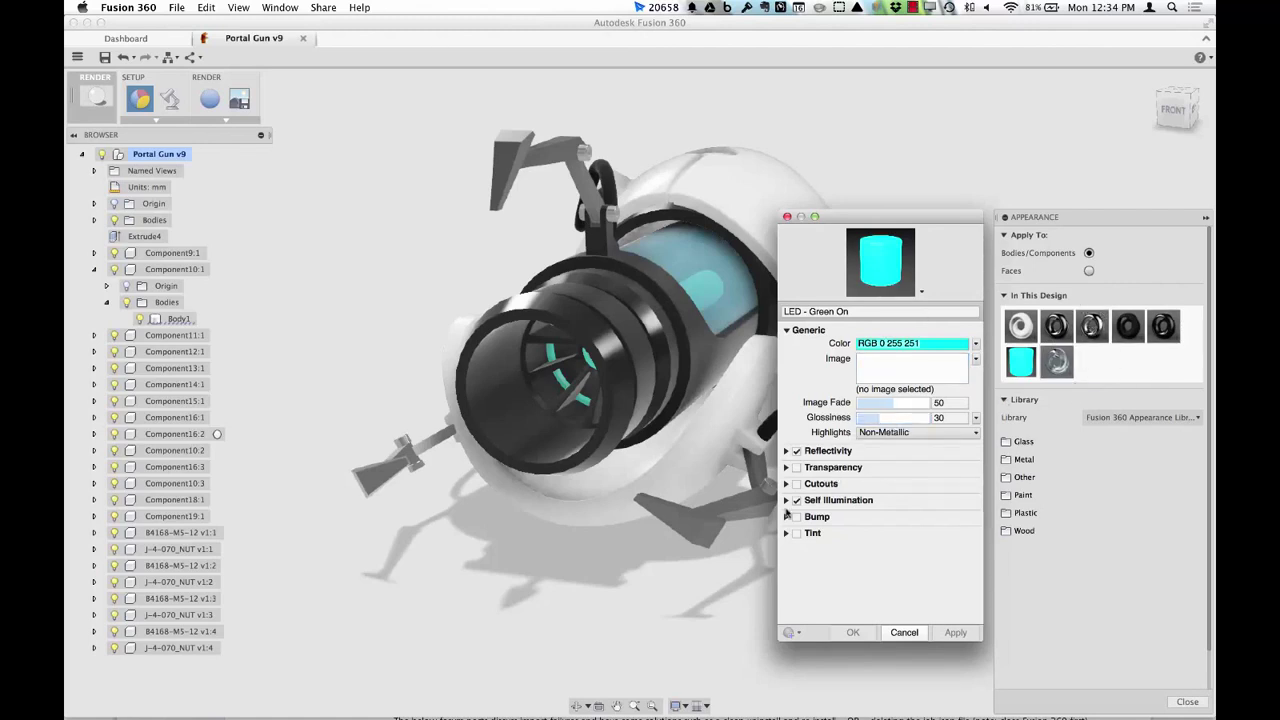
{"action": "left_click", "coordinate": [787, 500]}
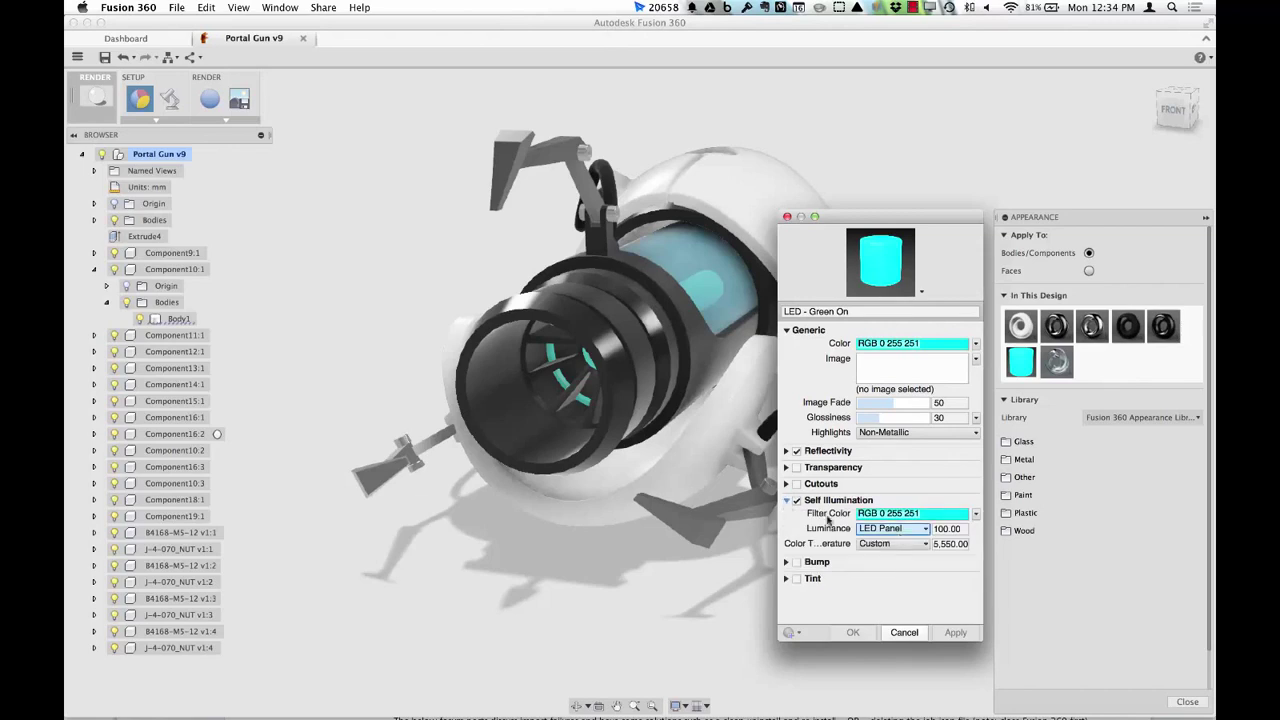
{"action": "left_click", "coordinate": [884, 530]}
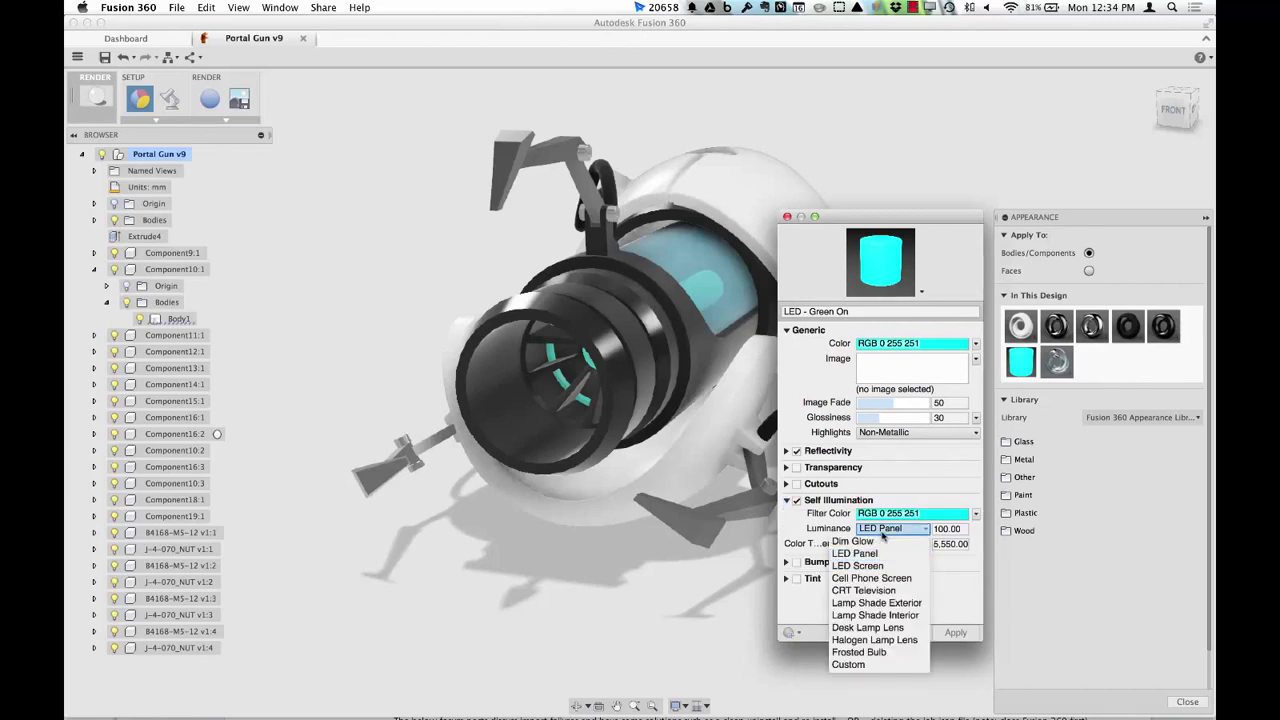
{"action": "left_click", "coordinate": [880, 628]}
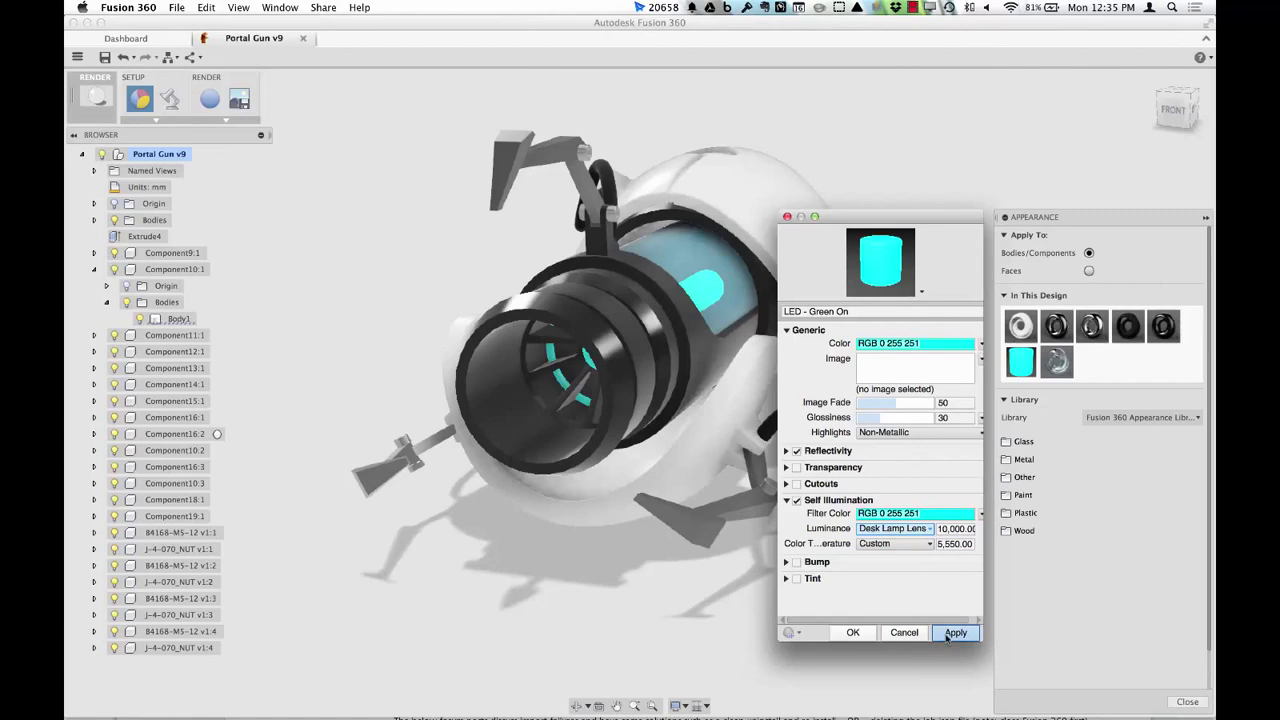
{"action": "left_click", "coordinate": [876, 636]}
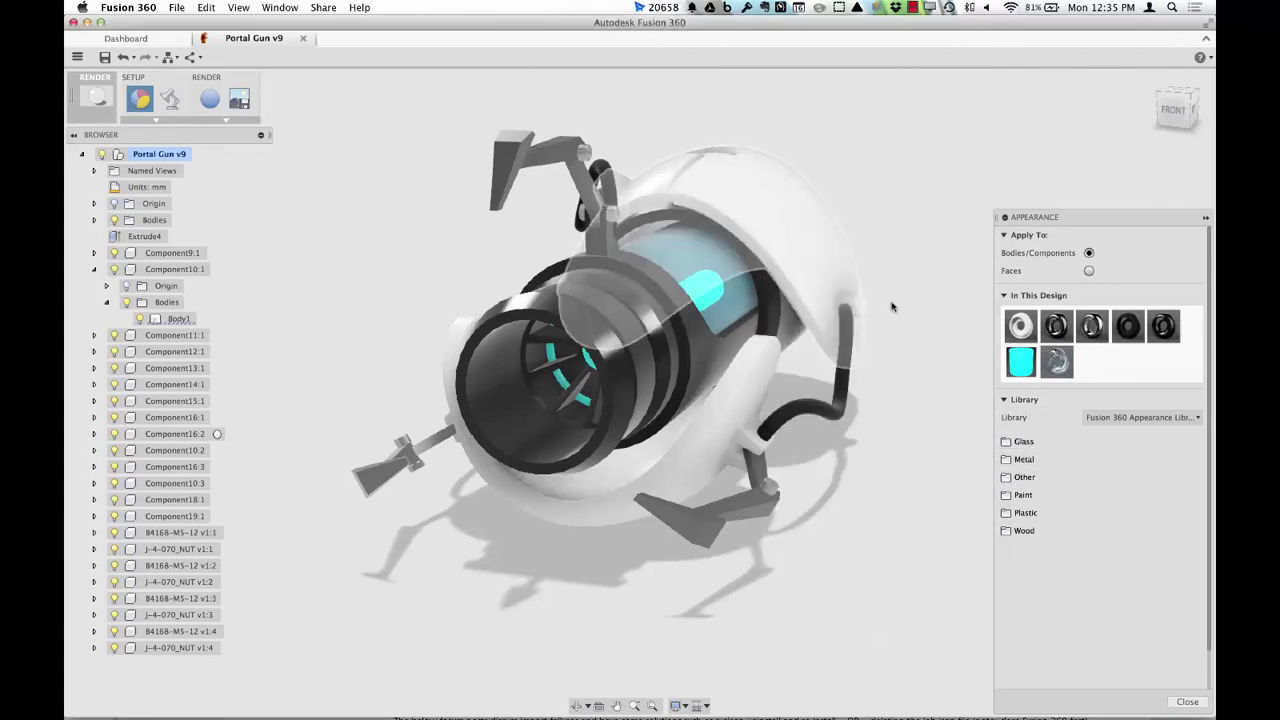
- Shift the Aluminum, Anodized Glossy (Grey) hue toward blue and close the Appearance panel
{"action": "middle_click_drag", "start_coordinate": [873, 333], "coordinate": [522, 343], "text": "shift"}
{"action": "right_click", "coordinate": [1077, 329]}
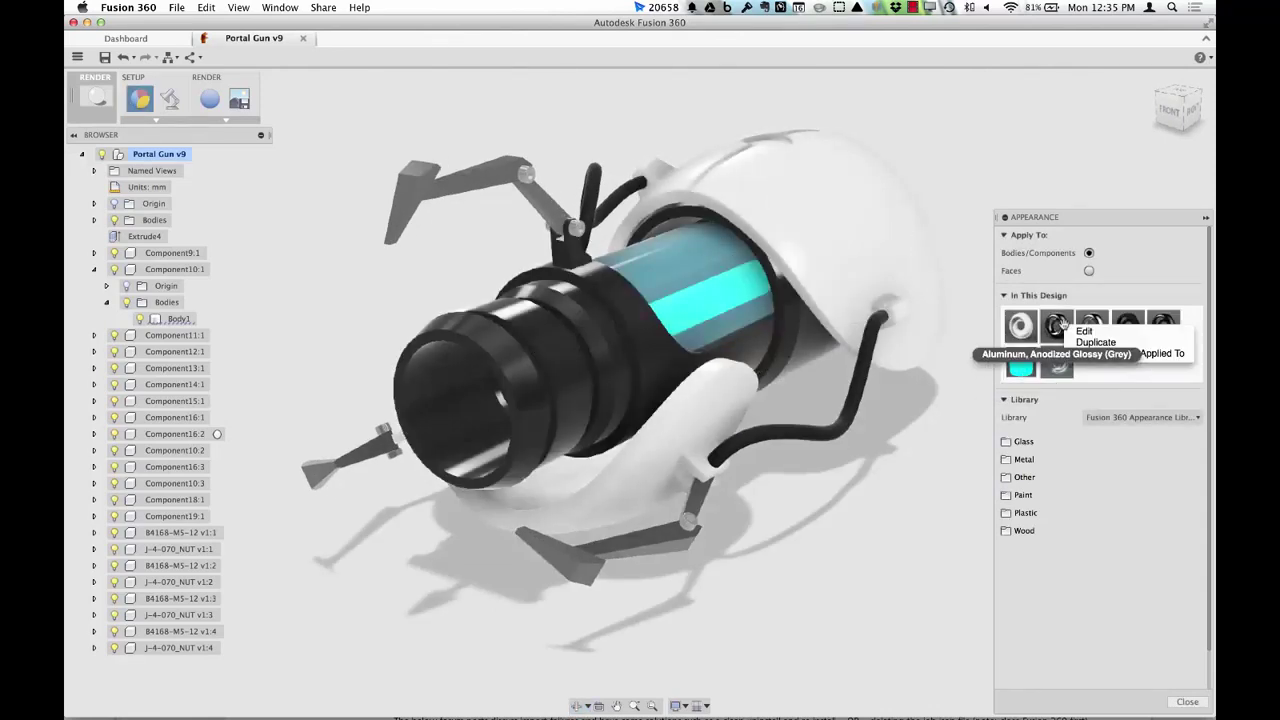
{"action": "left_click", "coordinate": [1080, 331]}
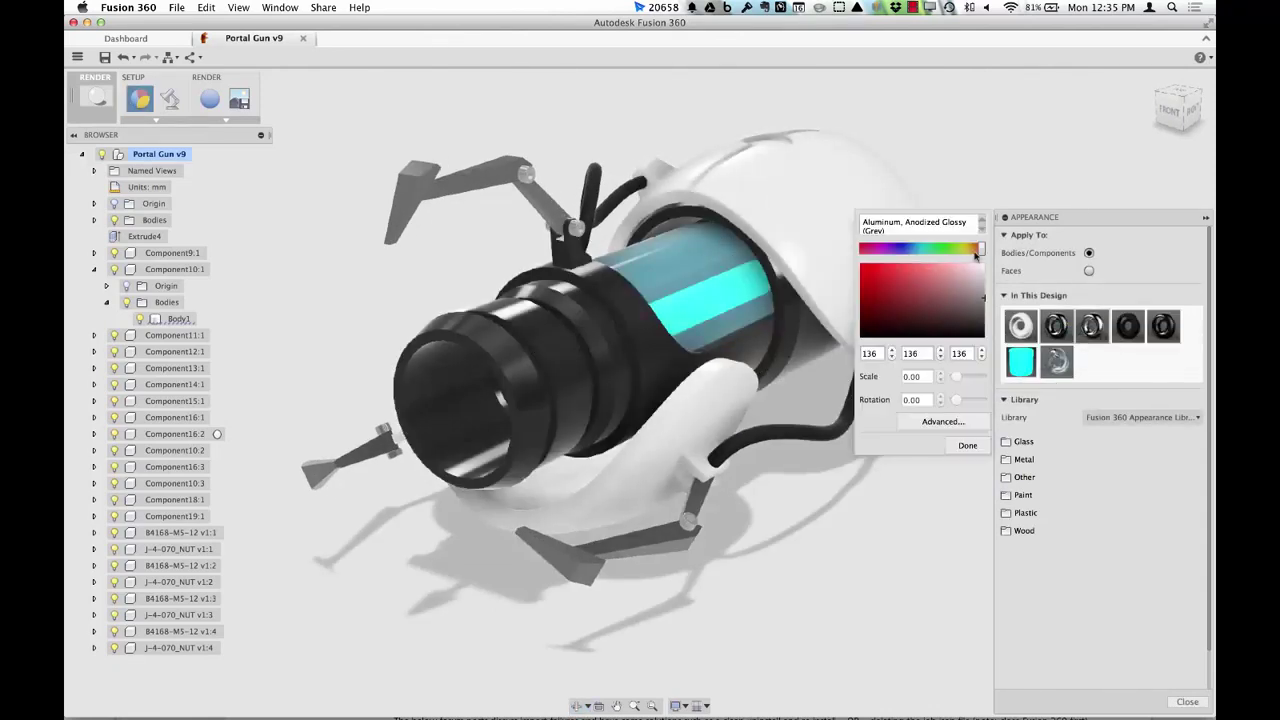
{"action": "left_click_drag", "start_coordinate": [981, 252], "coordinate": [903, 254]}
{"action": "left_click", "coordinate": [967, 445]}
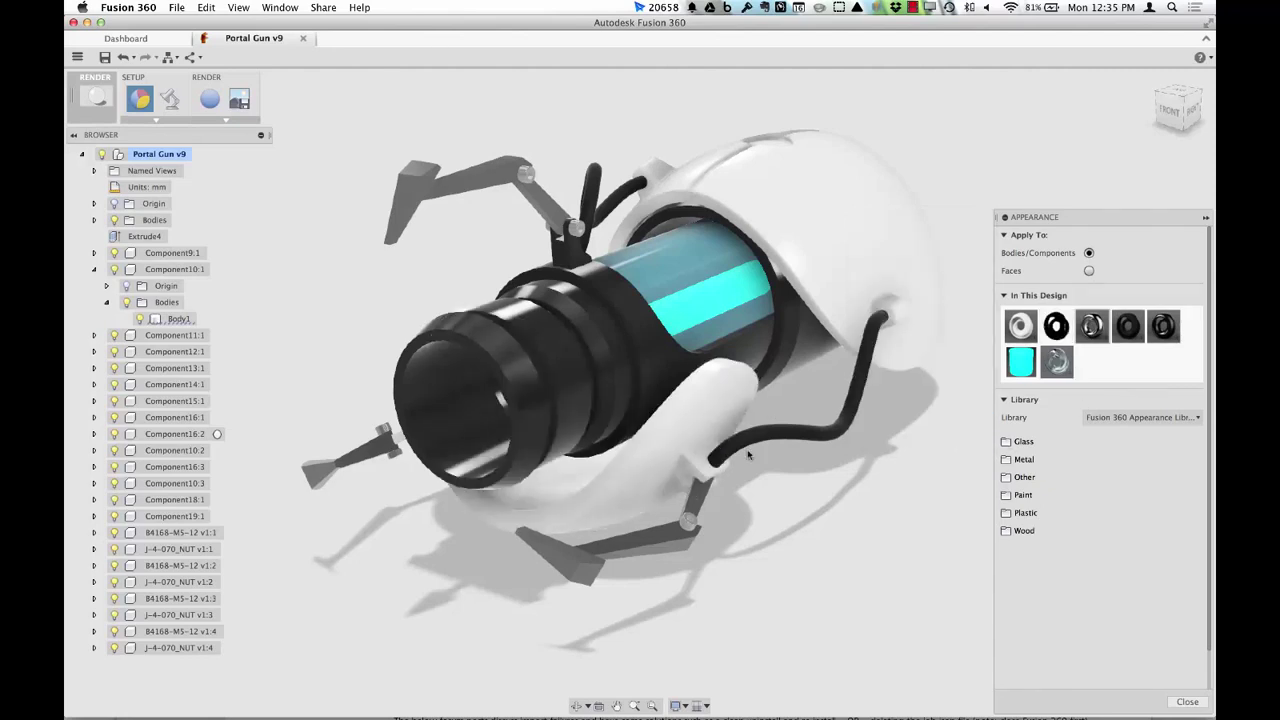
{"action": "middle_click_drag", "start_coordinate": [807, 502], "coordinate": [920, 430], "text": "shift"}
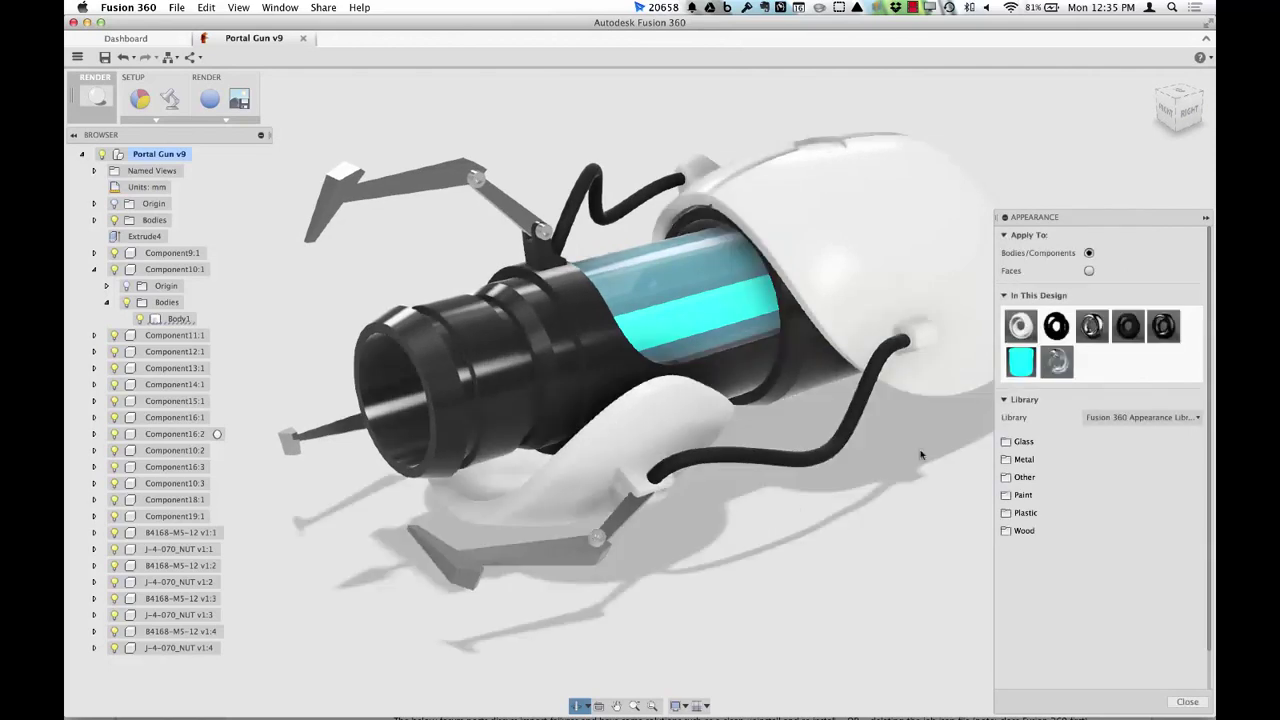
{"action": "left_click", "coordinate": [1188, 702]}
- Preview the cyan-glowing portal gun with in-canvas ray tracing, then return to normal shading
{"action": "middle_click_drag", "start_coordinate": [402, 276], "coordinate": [443, 225], "text": "shift"}
{"action": "left_click", "coordinate": [209, 98]}
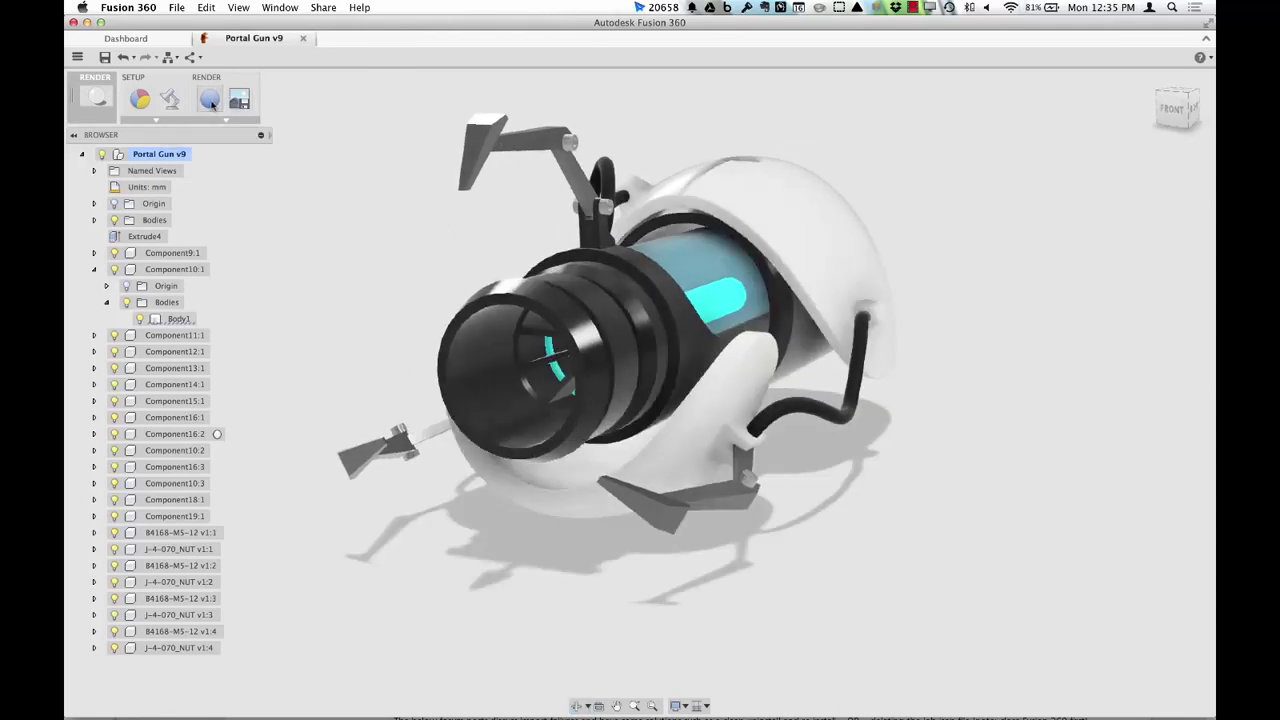
{"action": "left_click", "coordinate": [1090, 313]}
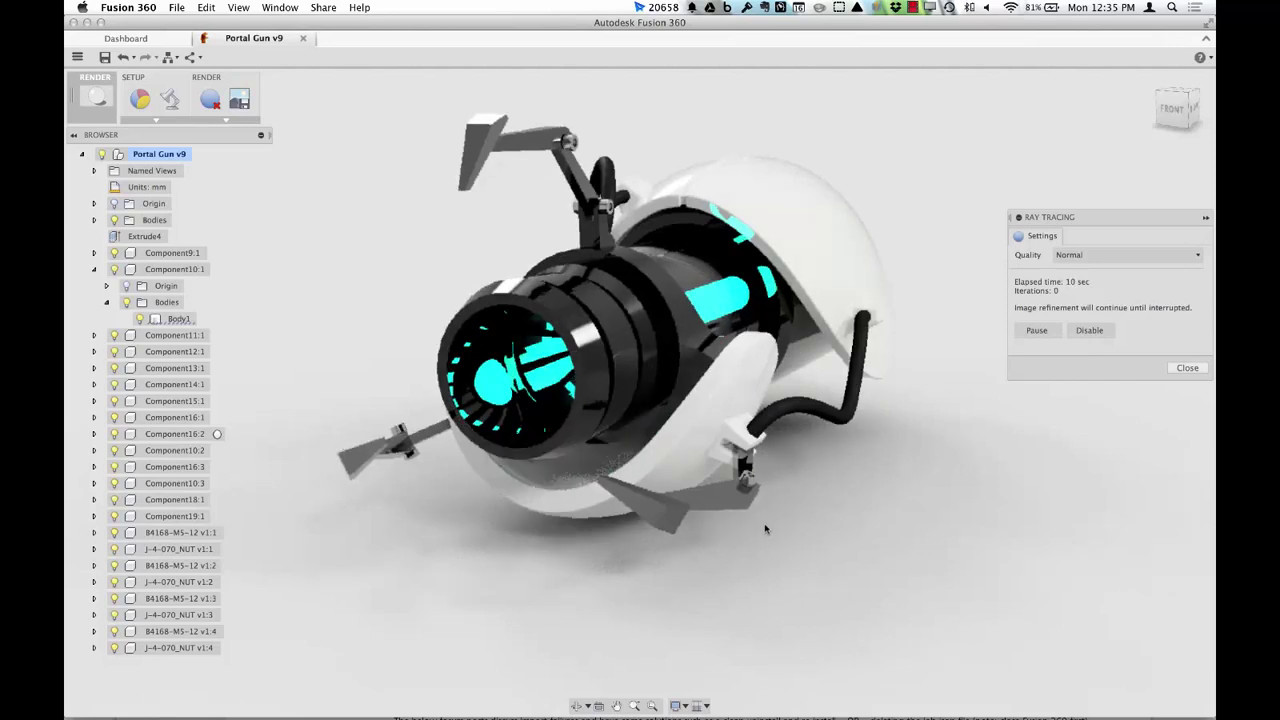
{"action": "left_click", "coordinate": [1183, 369]}
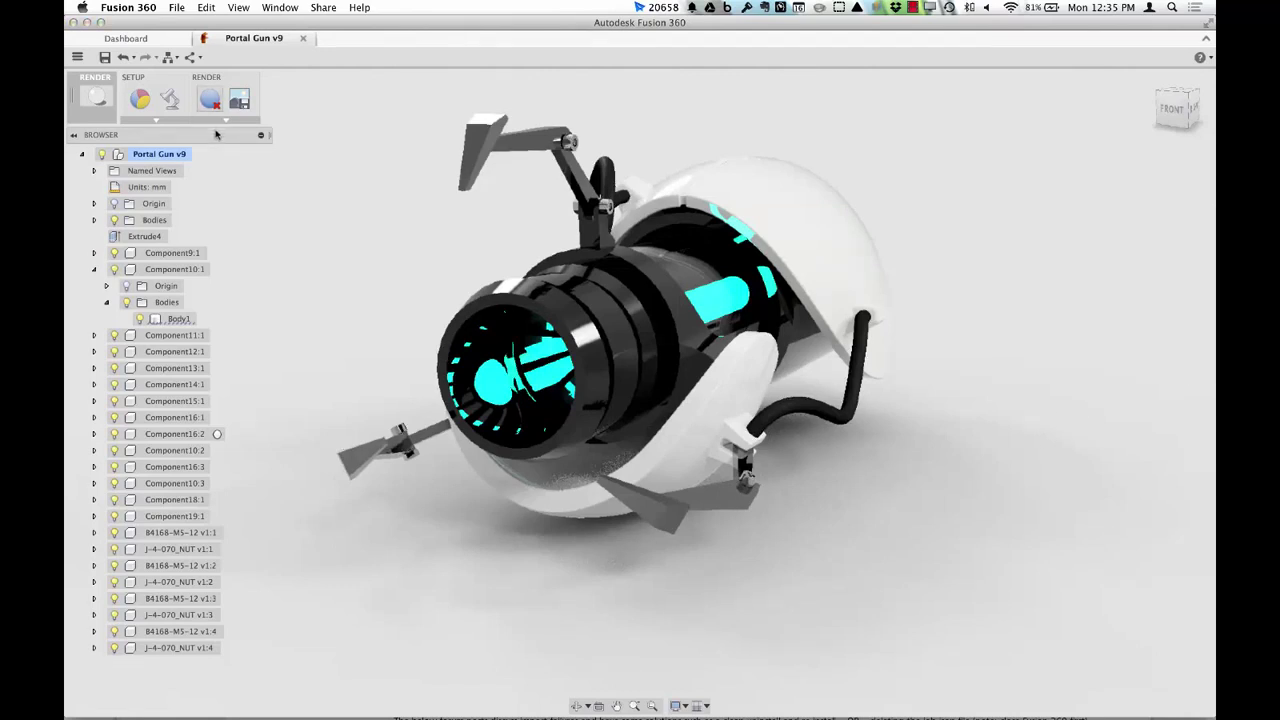
{"action": "left_click", "coordinate": [210, 98]}
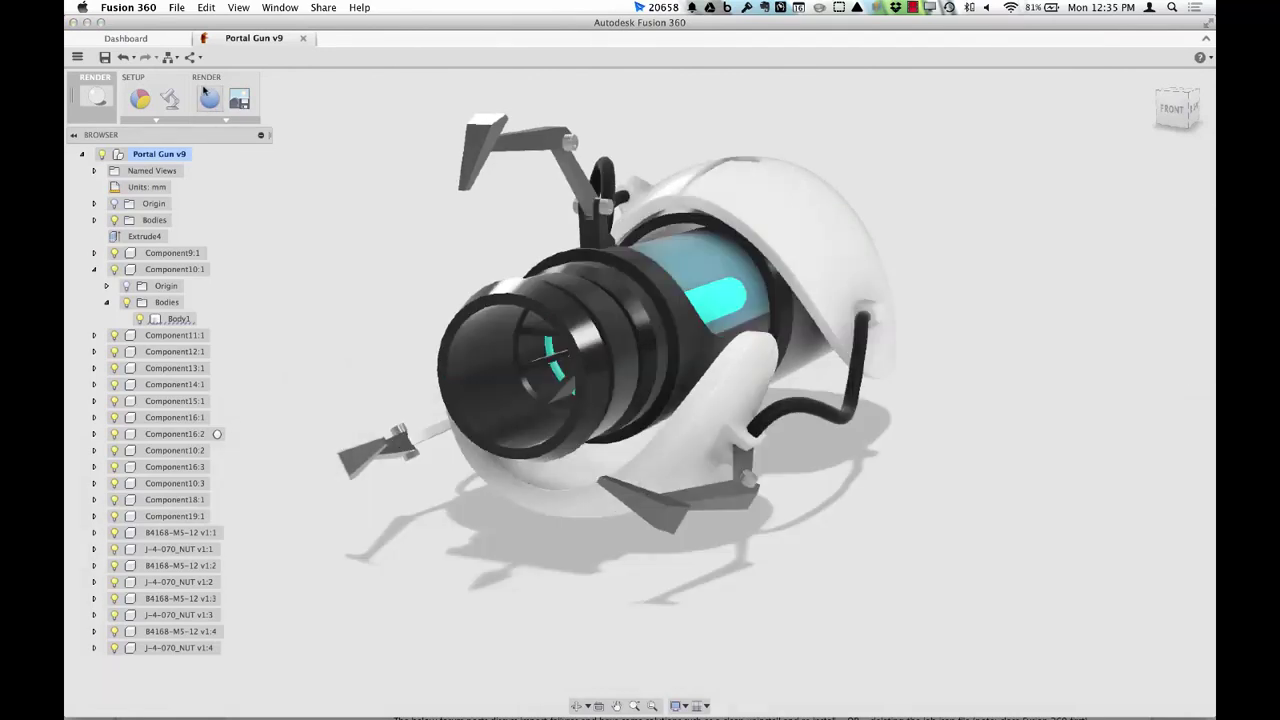
- Select the Floor body in the top-level Bodies folder
{"action": "left_click", "coordinate": [106, 302]}
{"action": "left_click", "coordinate": [94, 269]}
{"action": "left_click", "coordinate": [94, 220]}
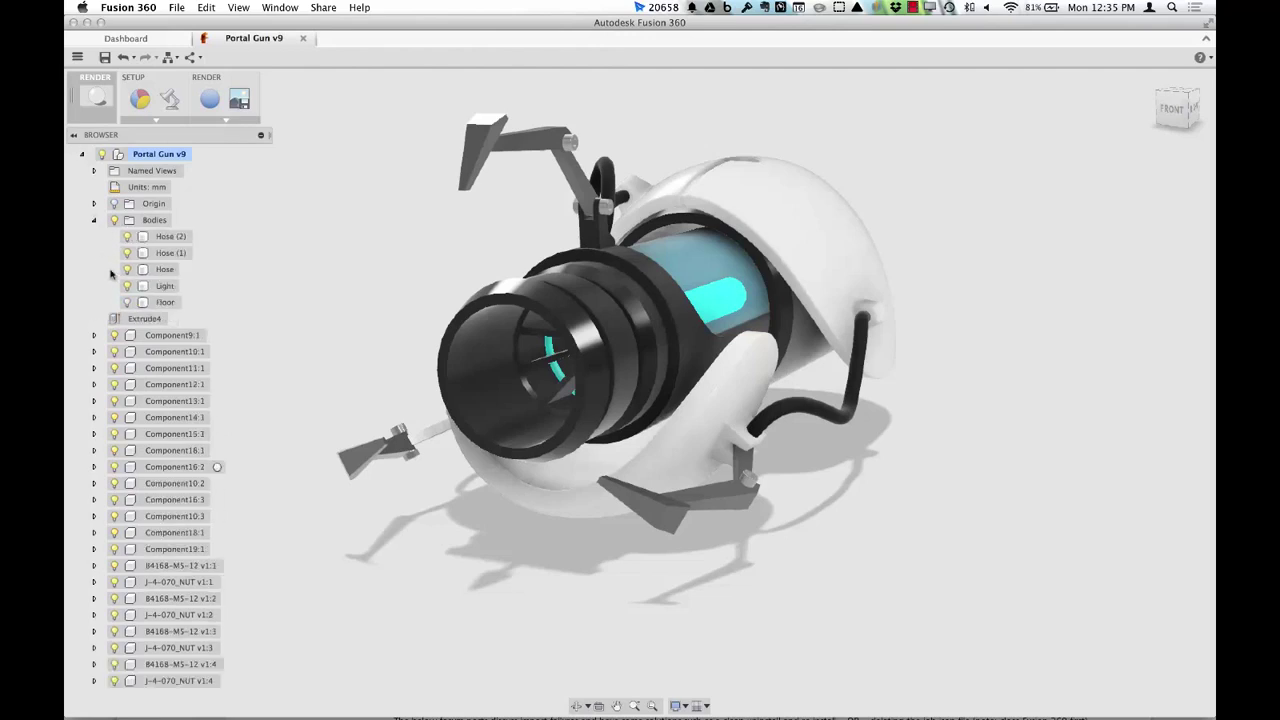
{"action": "left_click", "coordinate": [140, 302]}
{"action": "middle_click_drag", "start_coordinate": [336, 434], "coordinate": [743, 368], "text": "shift"}
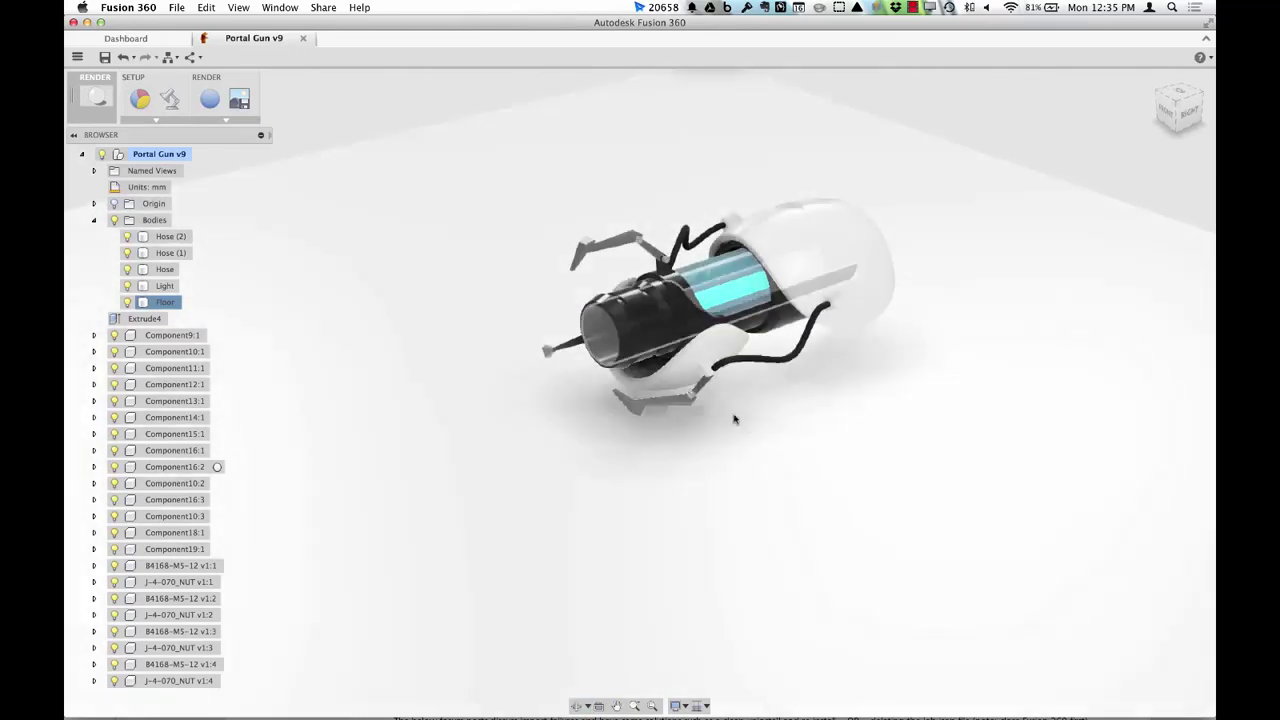
- Try Cherry and Mahogany finished woods on the floor, ending with Mahogany, Semigloss
{"action": "left_click", "coordinate": [139, 98]}
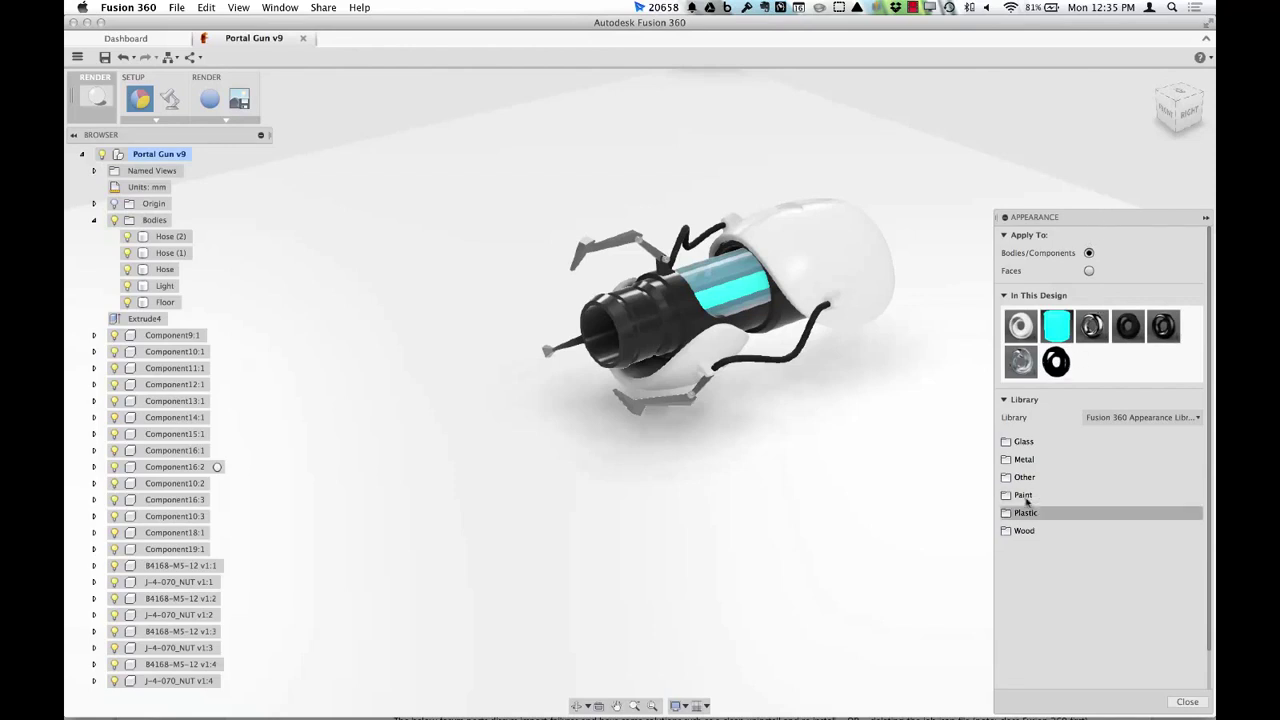
{"action": "left_click", "coordinate": [1024, 530]}
{"action": "left_click", "coordinate": [1042, 548]}
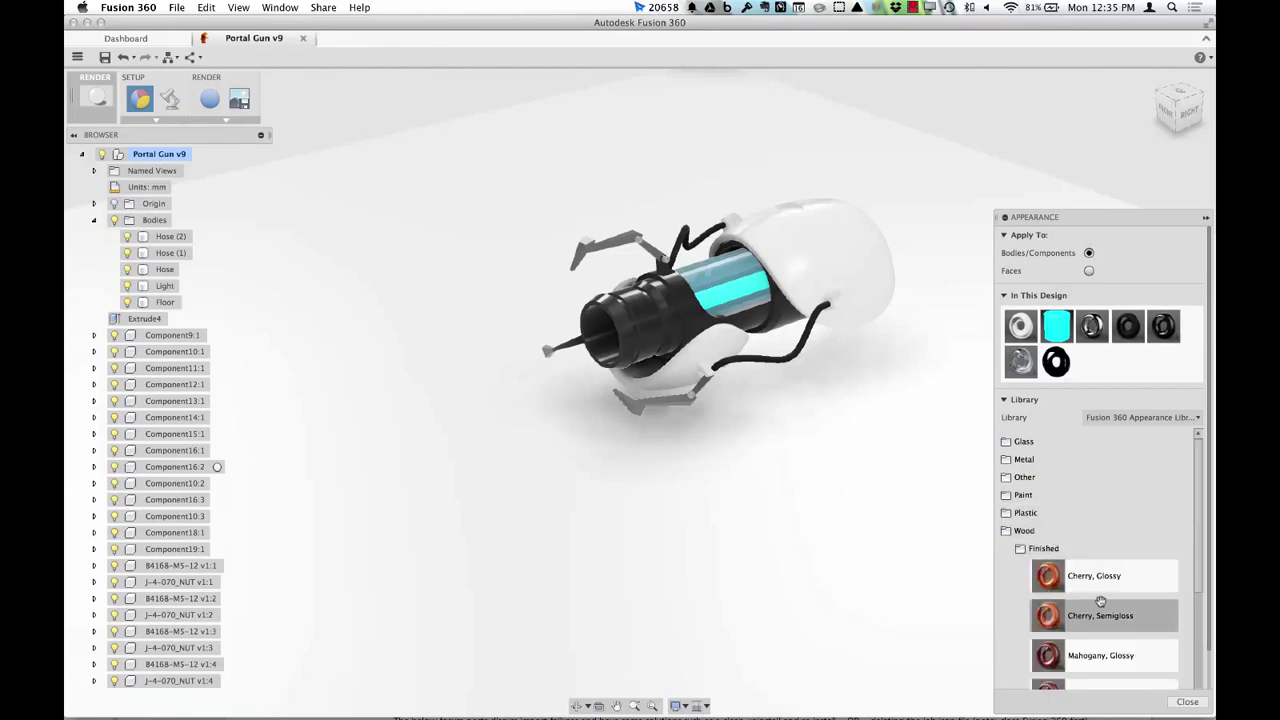
{"action": "left_click_drag", "start_coordinate": [1094, 576], "coordinate": [825, 511]}
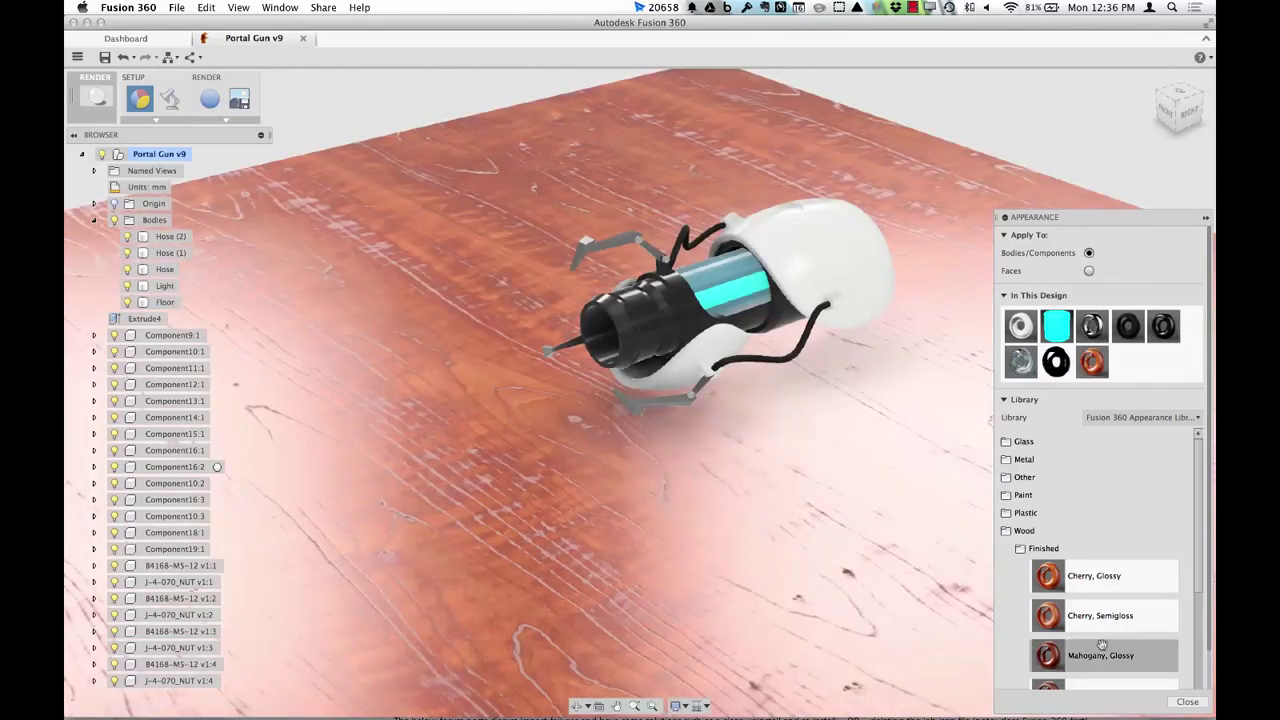
{"action": "left_click_drag", "start_coordinate": [1094, 622], "coordinate": [829, 608]}
{"action": "left_click_drag", "start_coordinate": [1050, 655], "coordinate": [674, 560]}
{"action": "middle_click_drag", "start_coordinate": [674, 560], "coordinate": [708, 565], "text": "shift"}
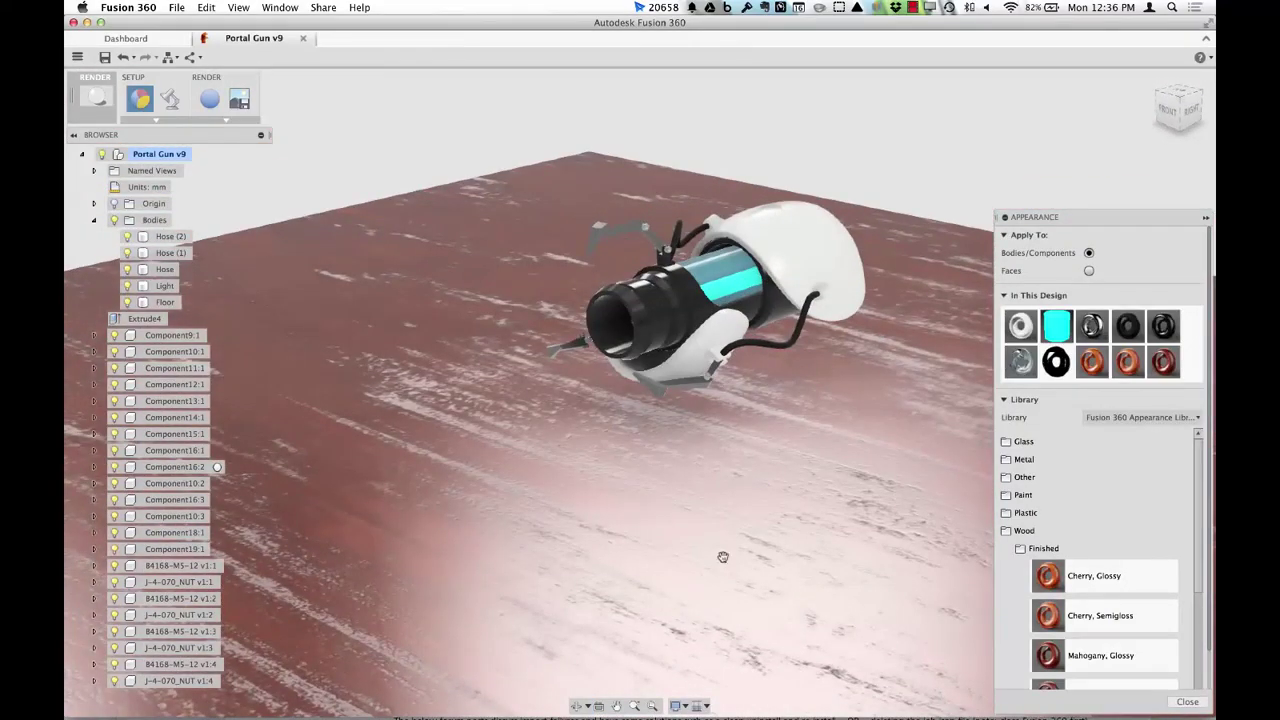
{"action": "scroll", "coordinate": [1105, 640], "scroll_direction": "down", "scroll_amount": 3}
{"action": "left_click_drag", "start_coordinate": [1105, 620], "coordinate": [771, 597]}
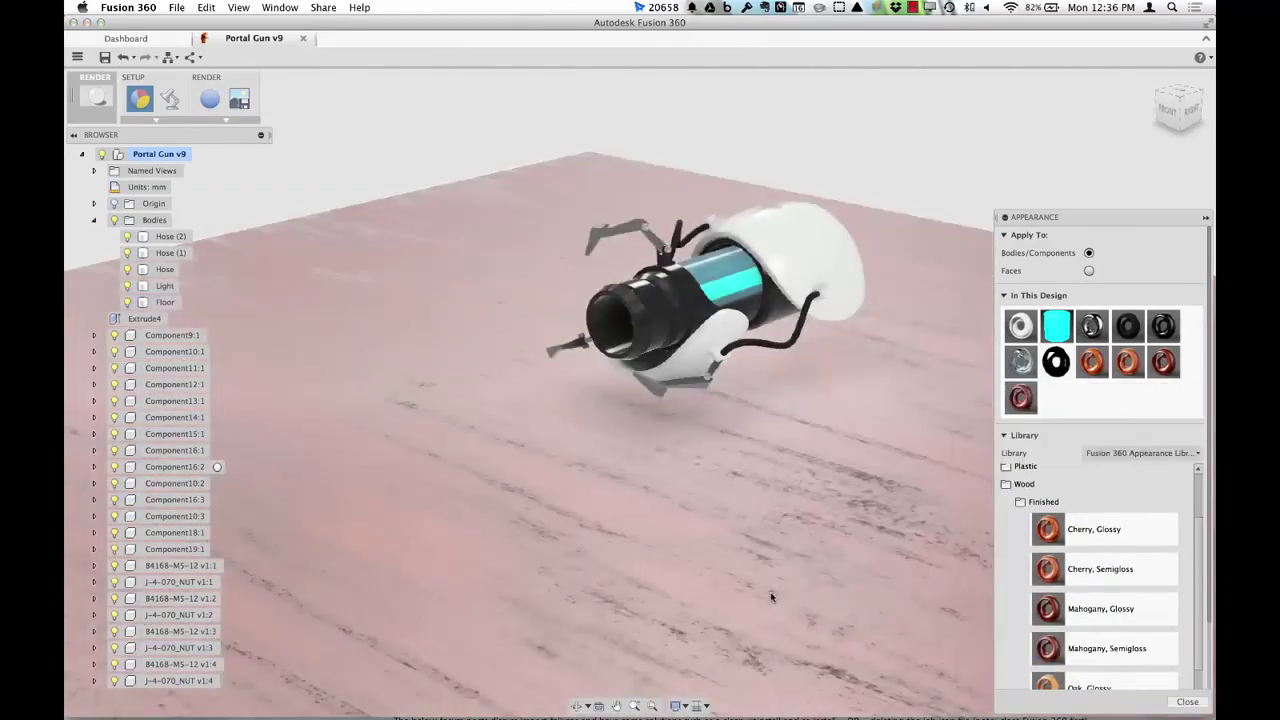
- Delete all unused appearances from the design
{"action": "right_click", "coordinate": [1092, 363]}
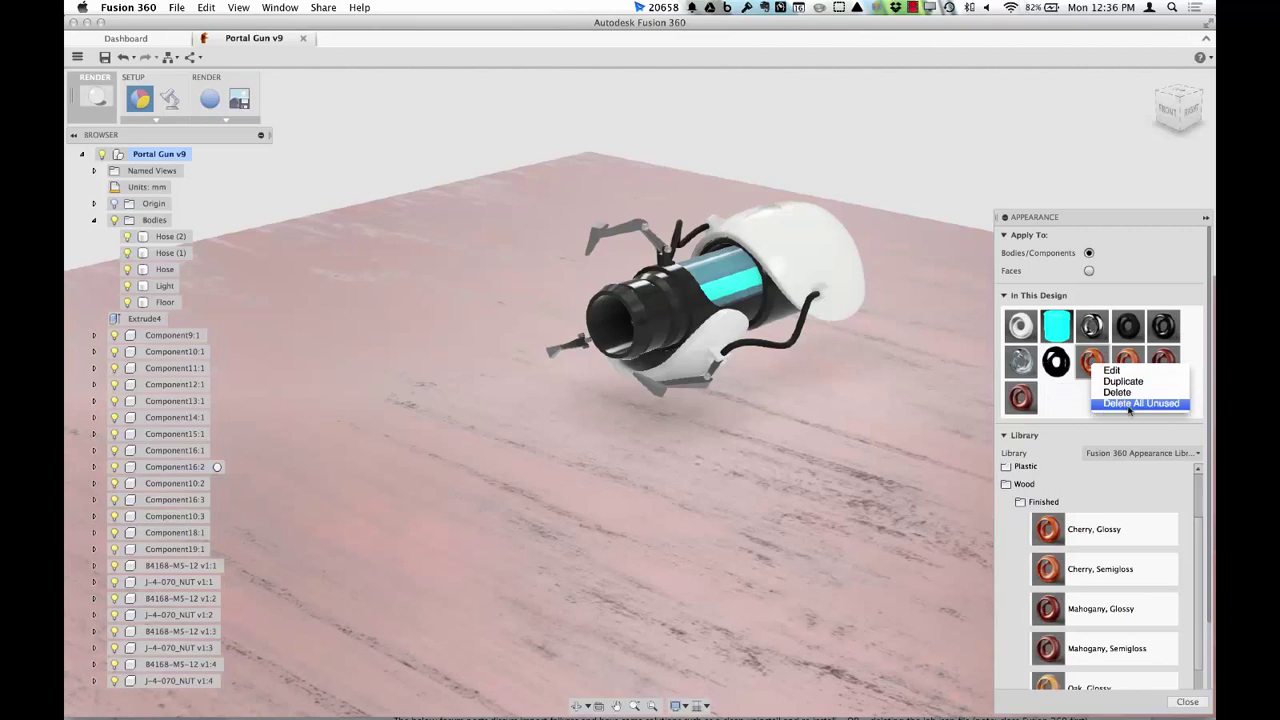
{"action": "left_click", "coordinate": [1129, 405]}
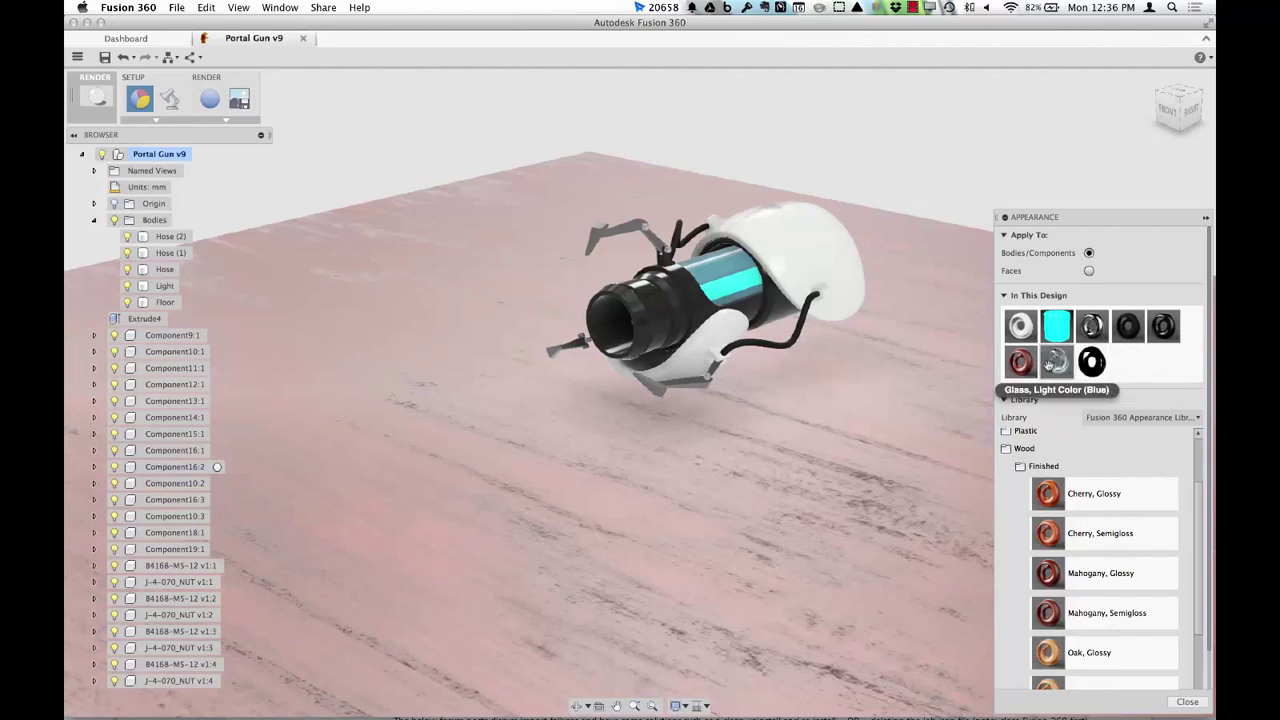
{"action": "left_click", "coordinate": [1040, 466]}
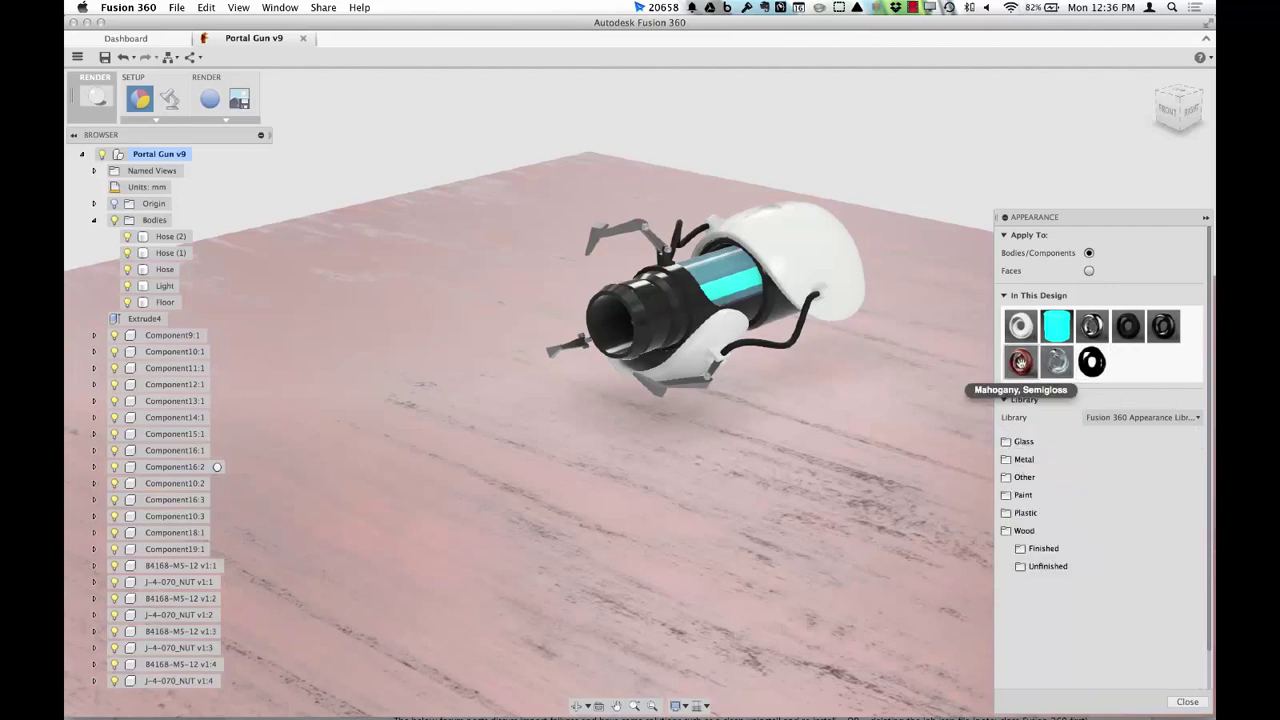
- Edit Mahogany, Semigloss and begin renaming it to Portal Floor
{"action": "right_click", "coordinate": [1021, 362]}
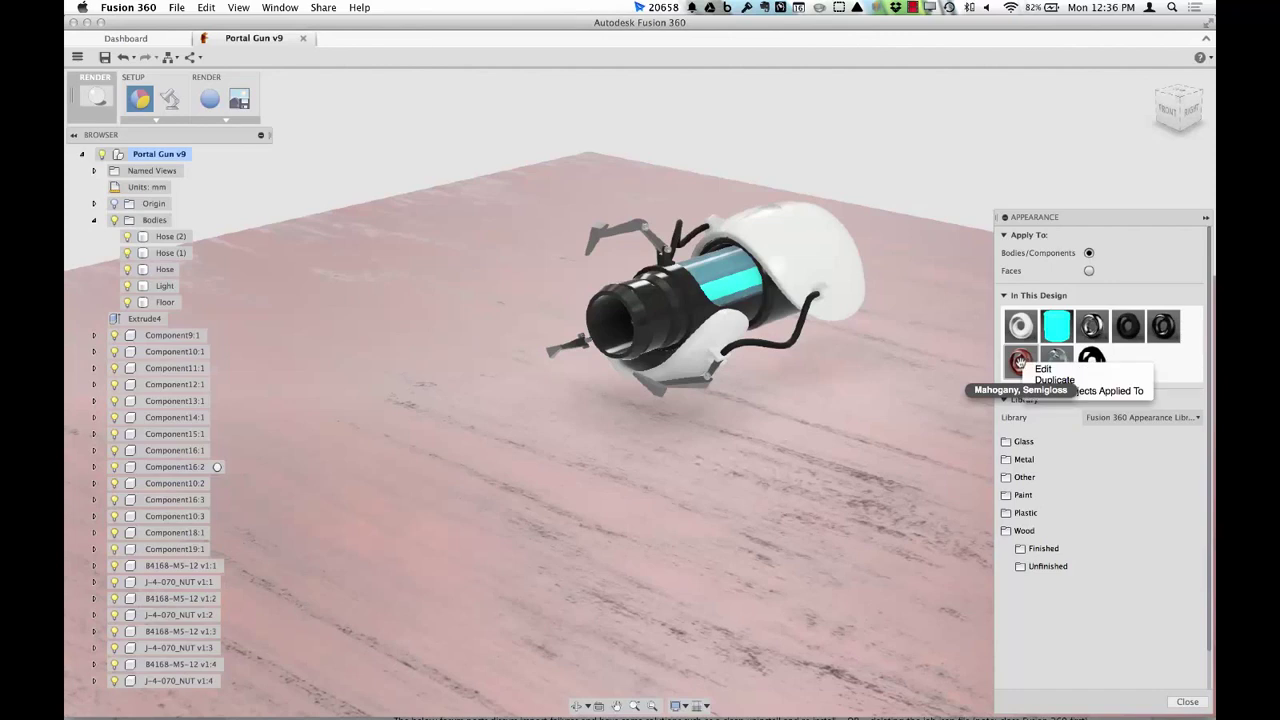
{"action": "left_click", "coordinate": [1032, 369]}
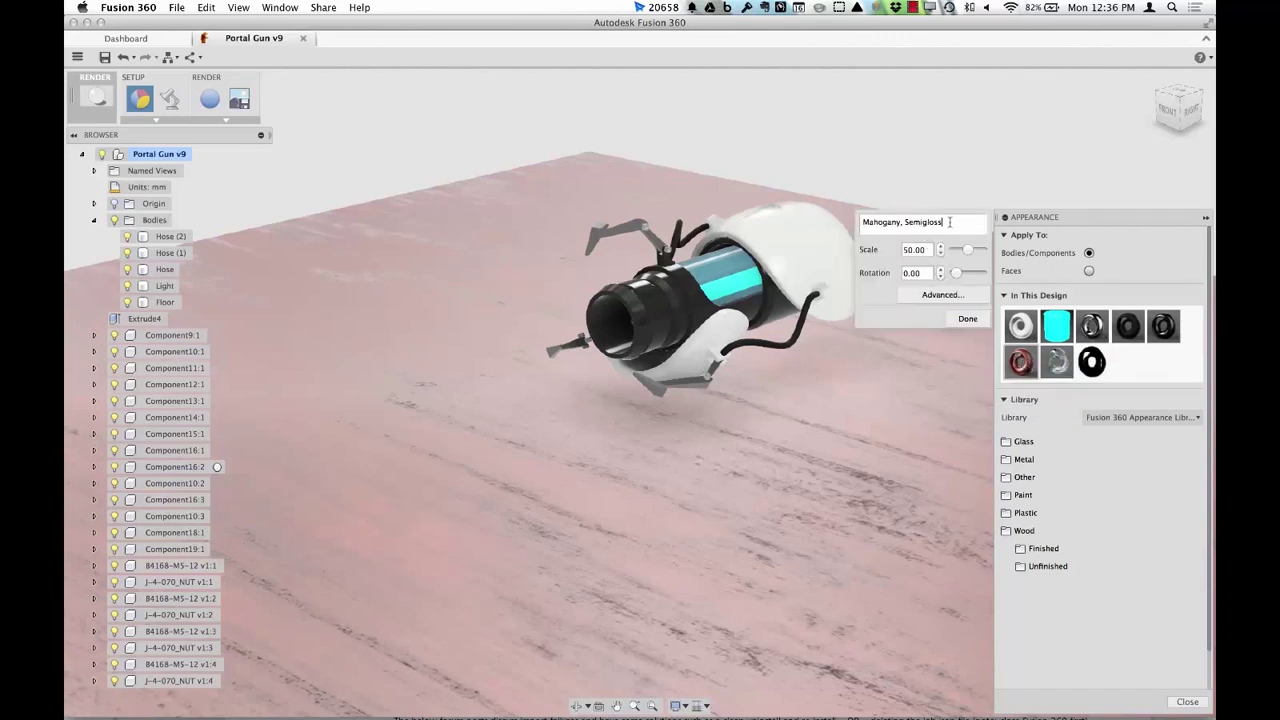
{"action": "left_click_drag", "start_coordinate": [949, 222], "coordinate": [831, 226]}
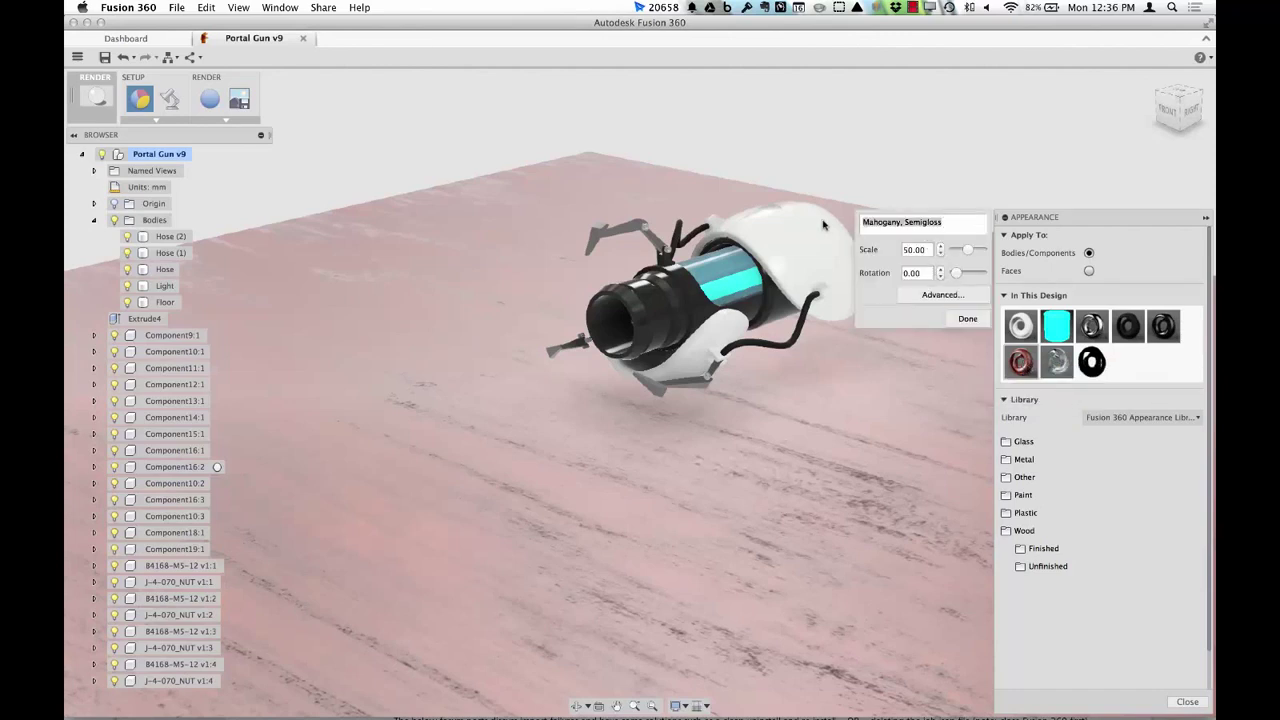
{"action": "type", "text": "Portal Floor"}
- Set the image texture's sample size to 36 × 36 in, with width and height unlinked
{"action": "left_click", "coordinate": [943, 294]}
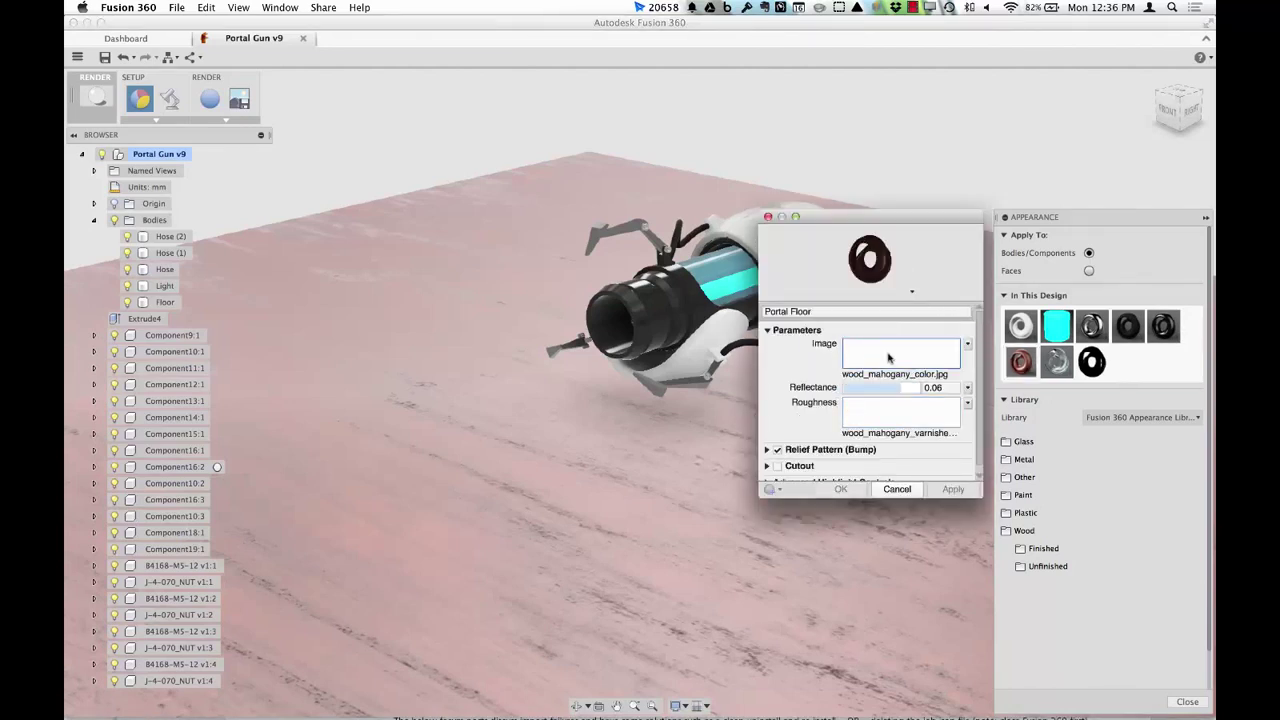
{"action": "left_click", "coordinate": [889, 356]}
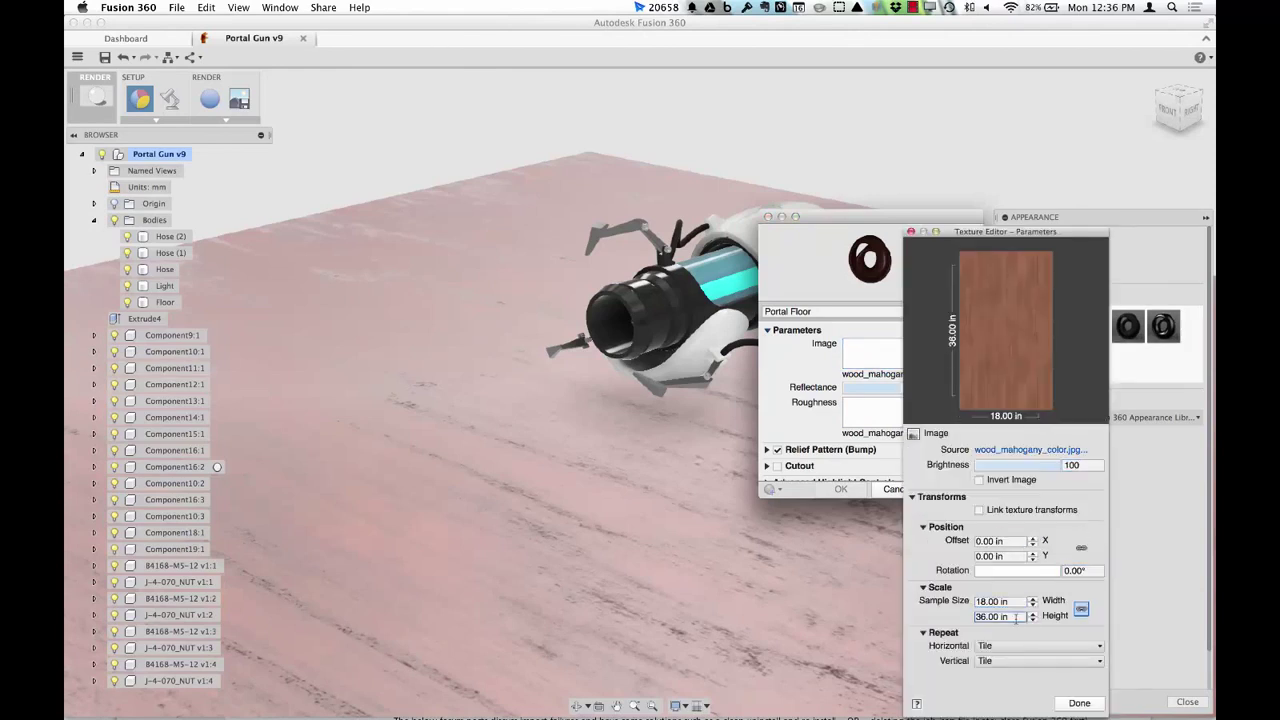
{"action": "left_click", "coordinate": [1020, 602]}
{"action": "triple_click", "coordinate": [1020, 602]}
{"action": "type", "text": "3"}
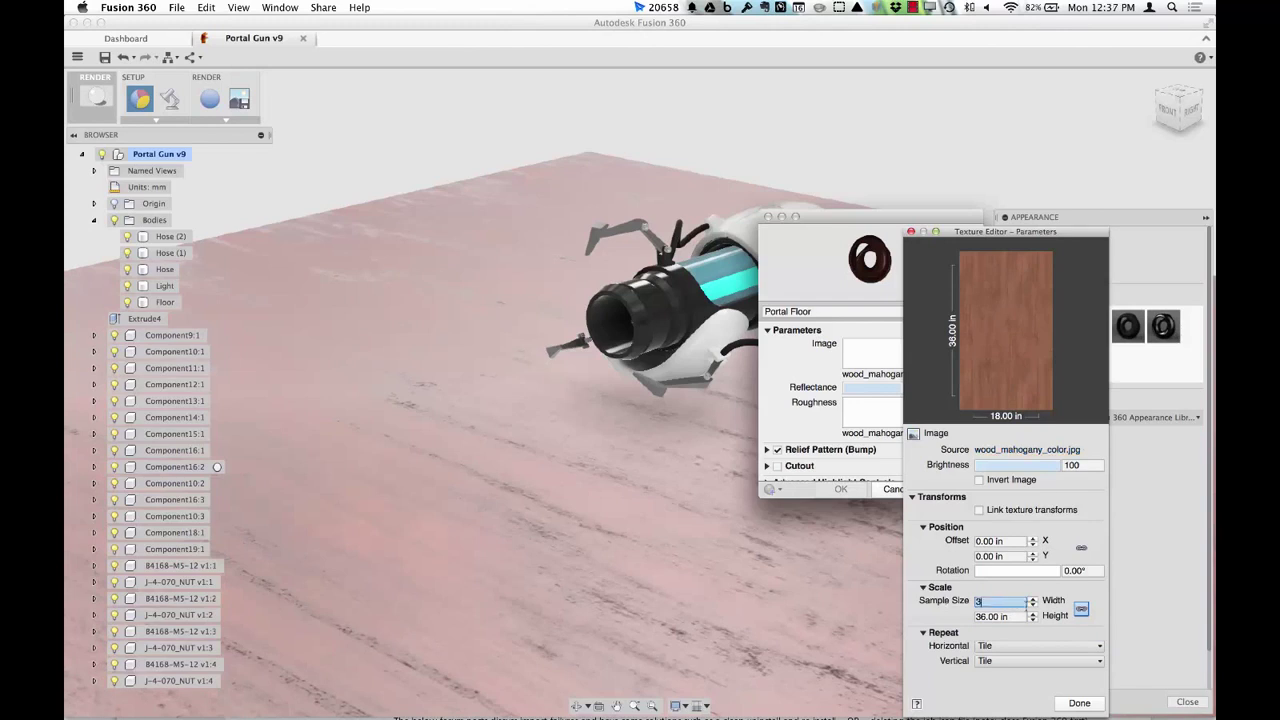
{"action": "type", "text": "6"}
{"action": "key", "text": "Tab"}
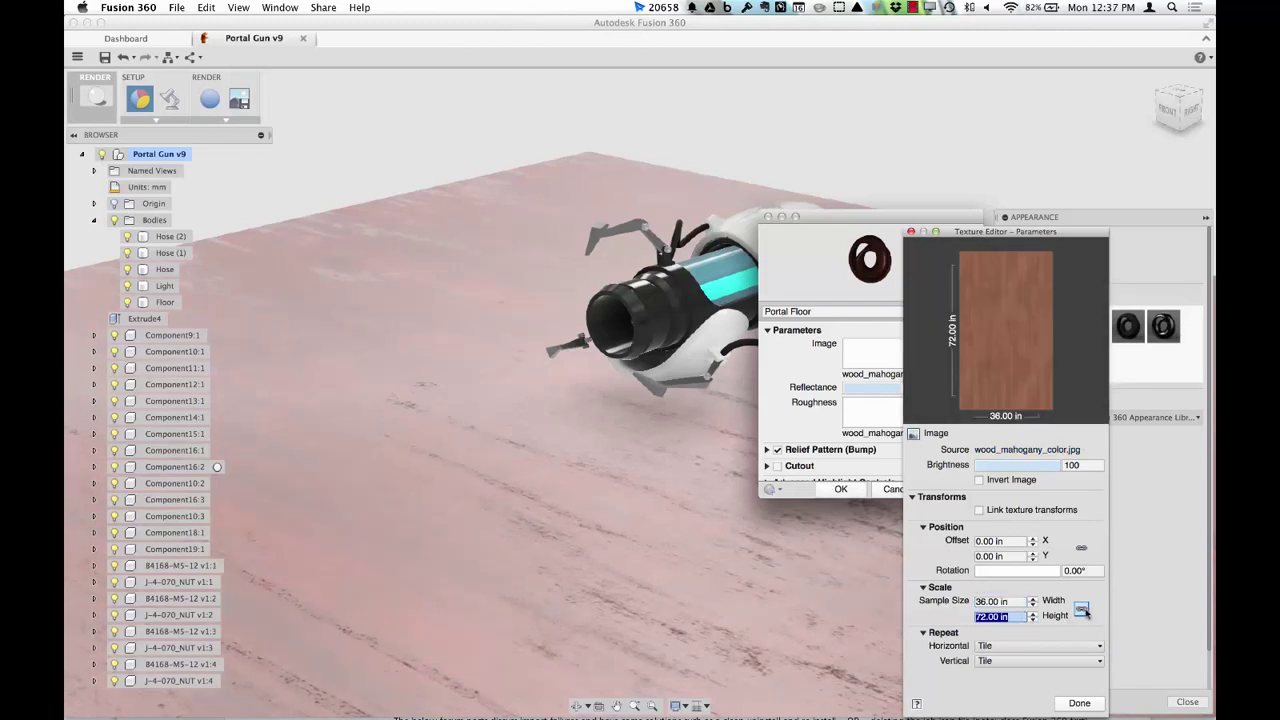
{"action": "left_click", "coordinate": [1082, 611]}
{"action": "double_click", "coordinate": [978, 614]}
{"action": "type", "text": "36"}
{"action": "key", "text": "Tab"}
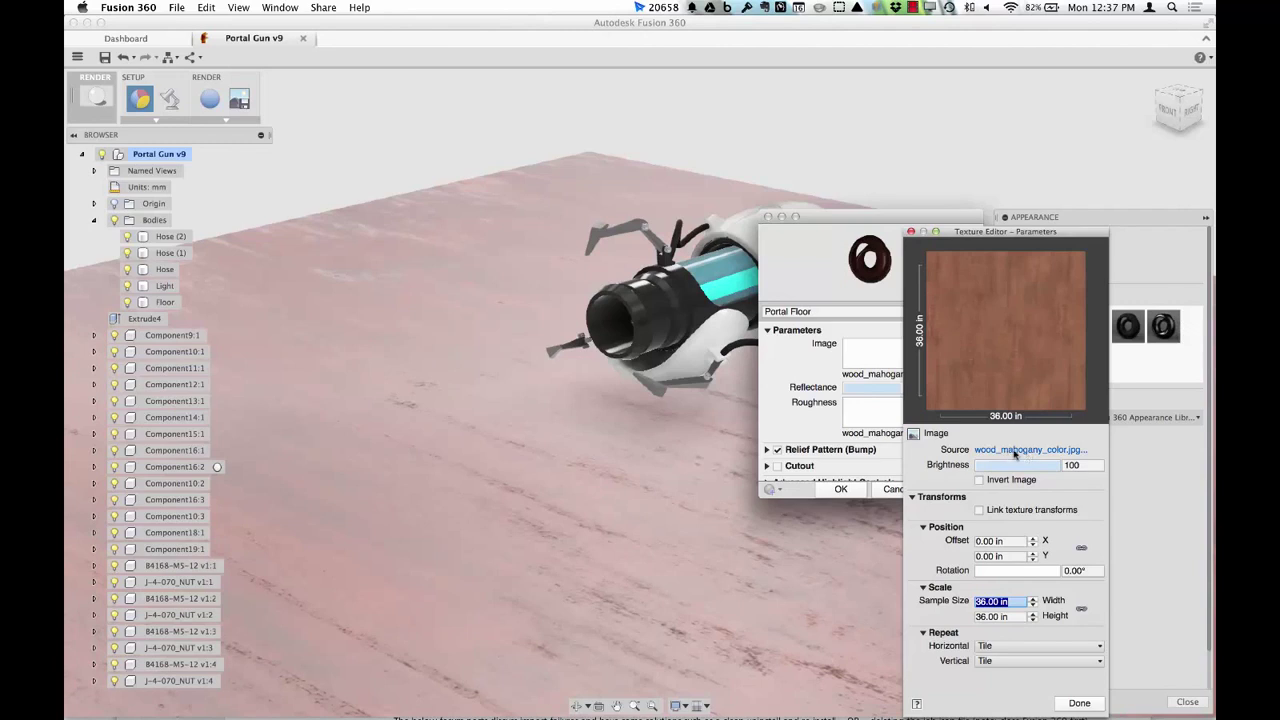
- Replace the texture image with concrete_panel_big.jpg from Pictures > Labels
{"action": "left_click", "coordinate": [1011, 452]}
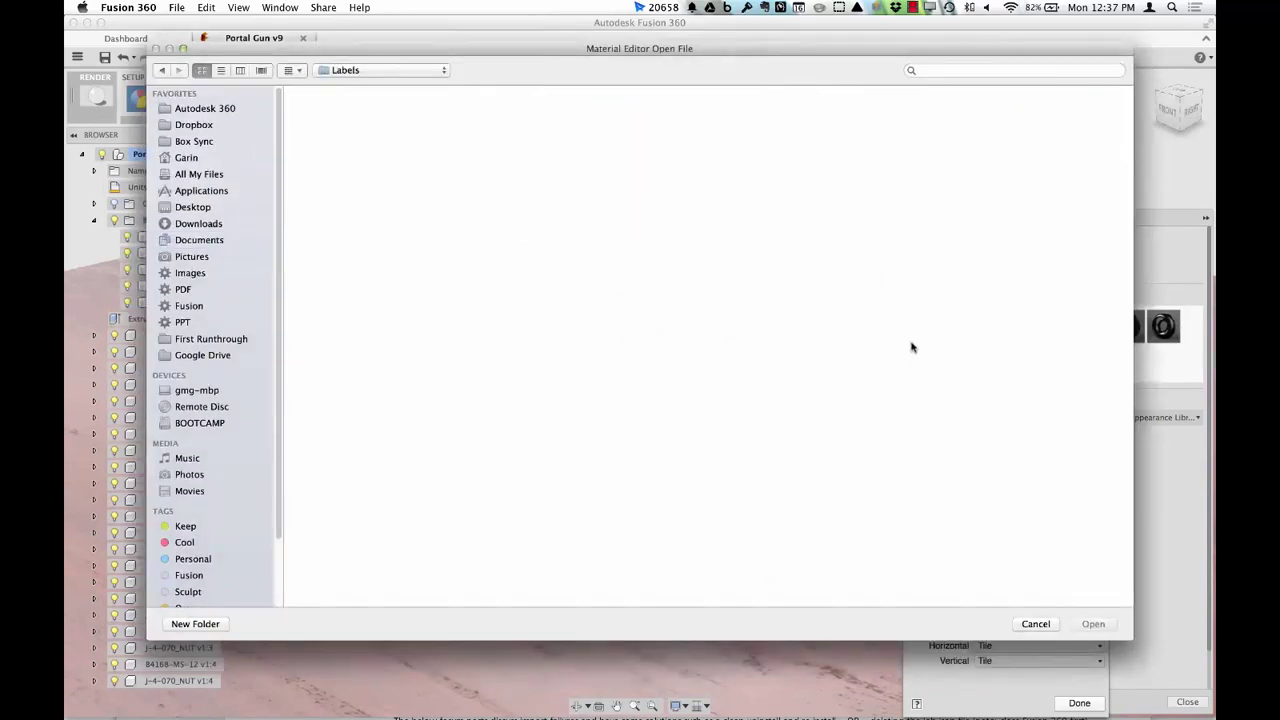
{"action": "left_click", "coordinate": [192, 258]}
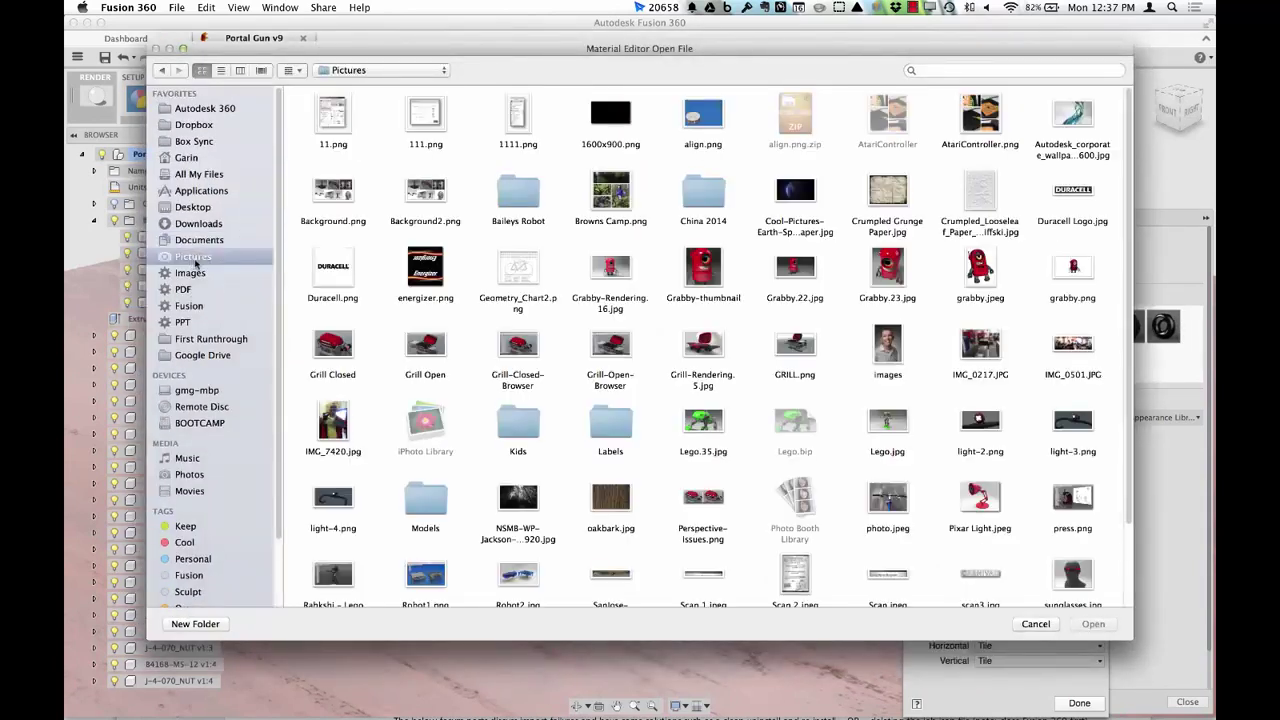
{"action": "double_click", "coordinate": [609, 422]}
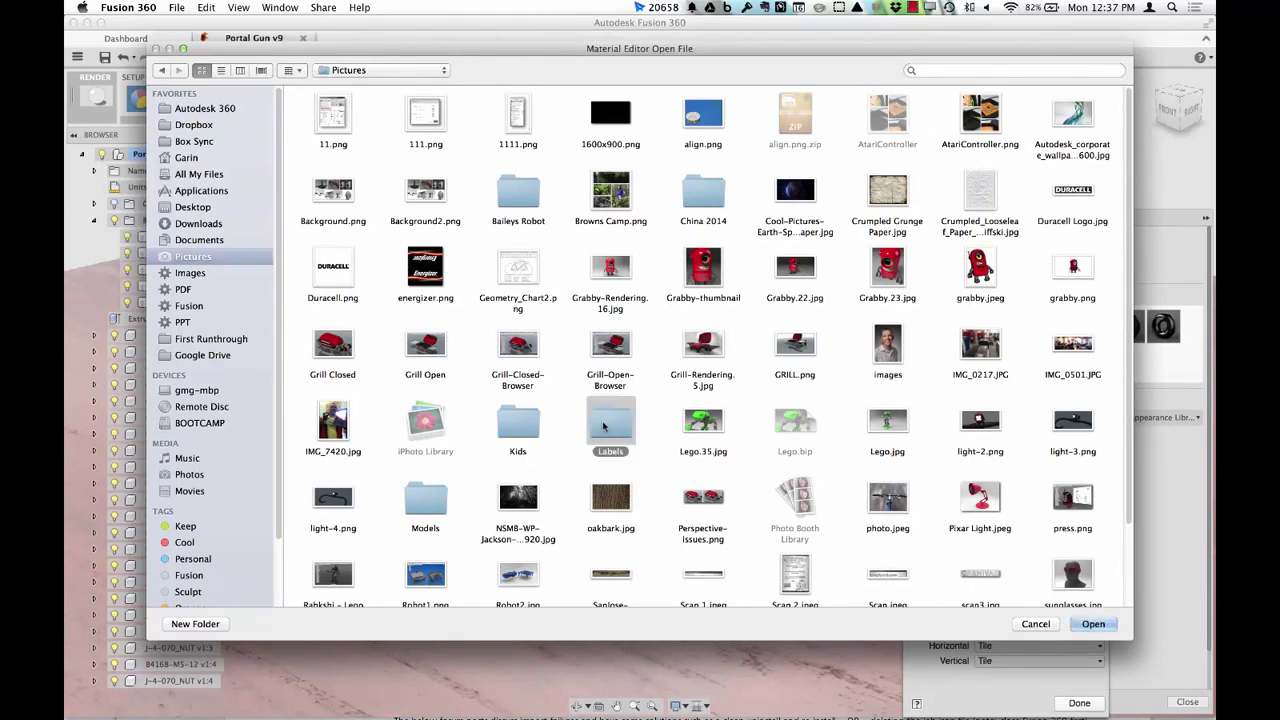
{"action": "left_click", "coordinate": [514, 123]}
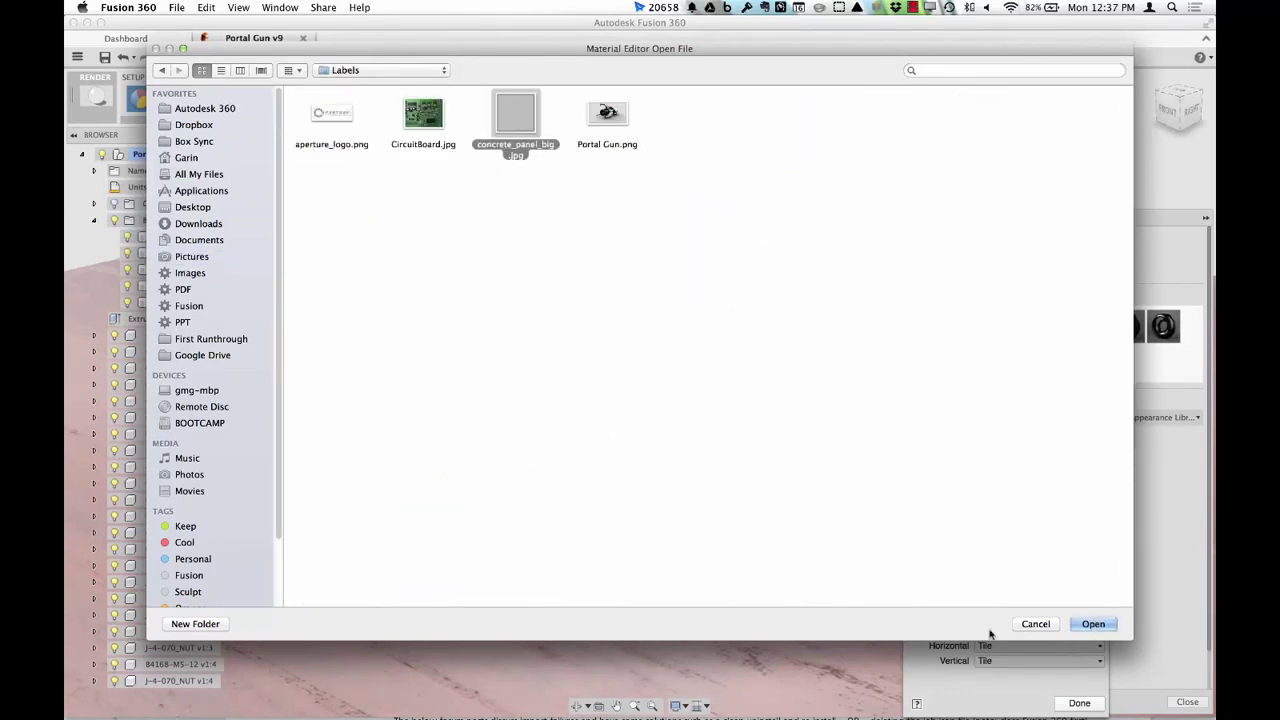
{"action": "key", "text": "Return"}
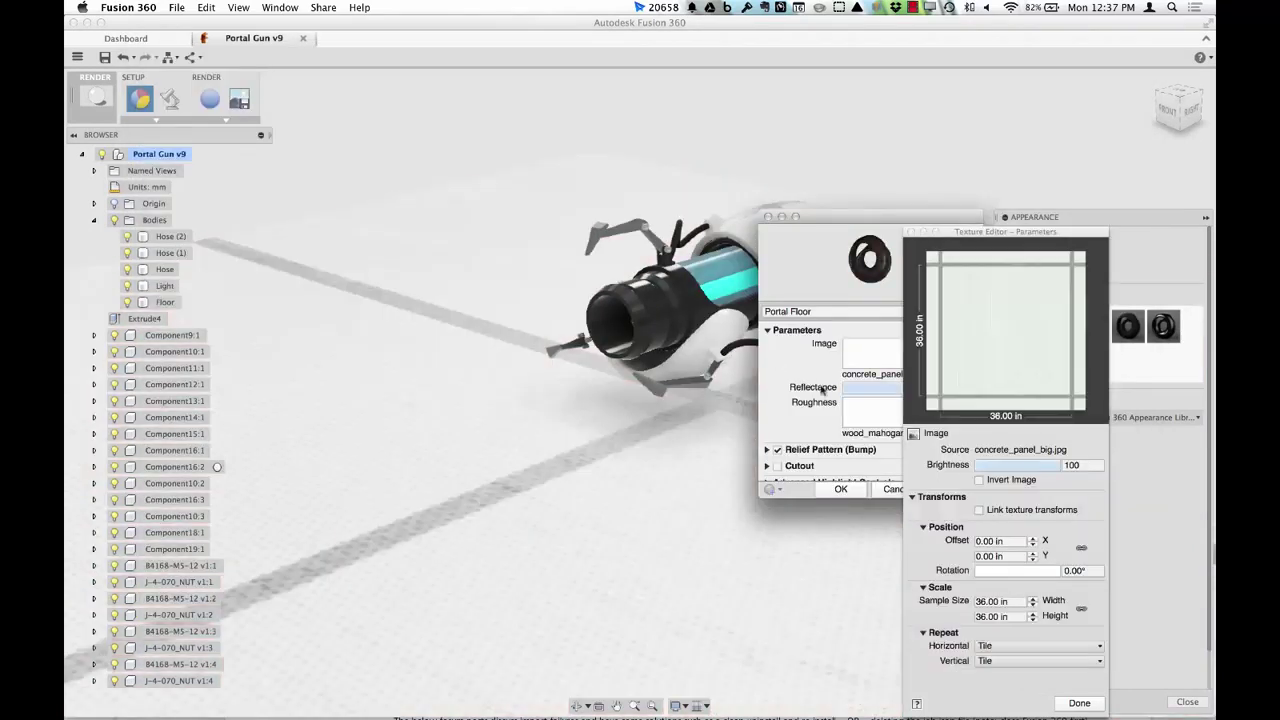
{"action": "left_click", "coordinate": [1078, 703]}
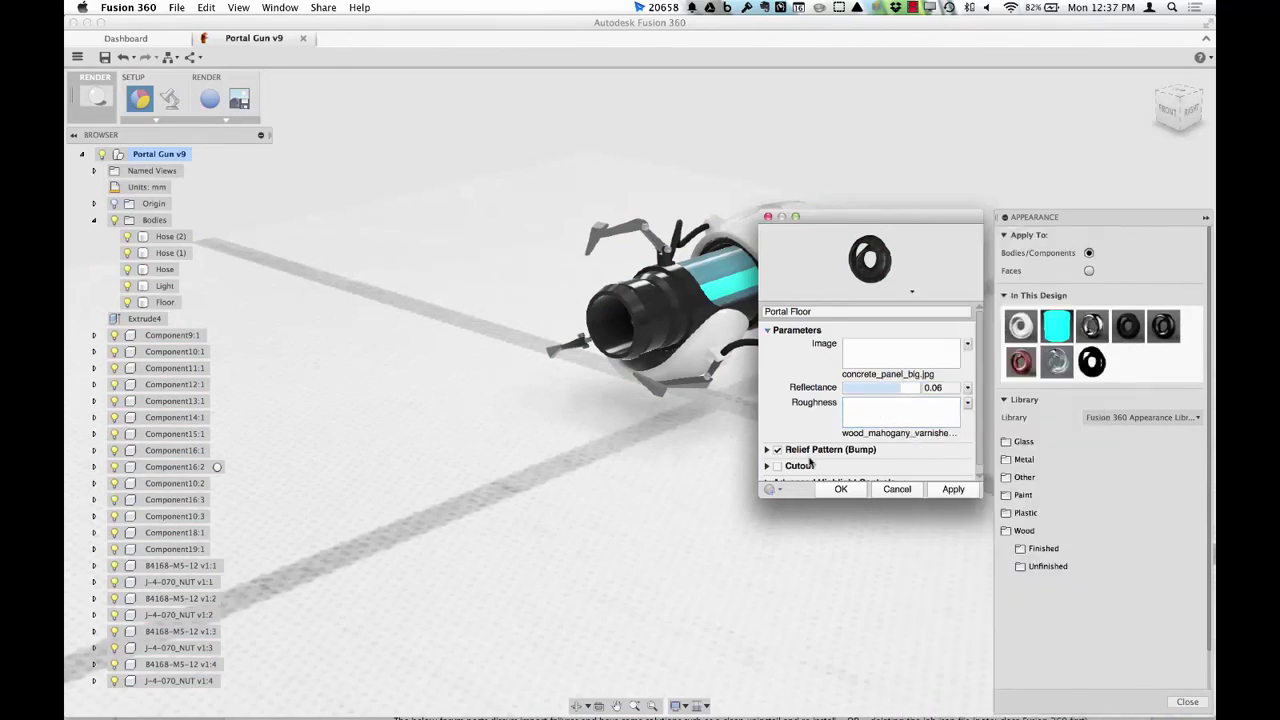
- Enable the relief bump and set its image to concrete_panel_big.jpg
{"action": "scroll", "coordinate": [830, 444], "scroll_direction": "down", "scroll_amount": 1}
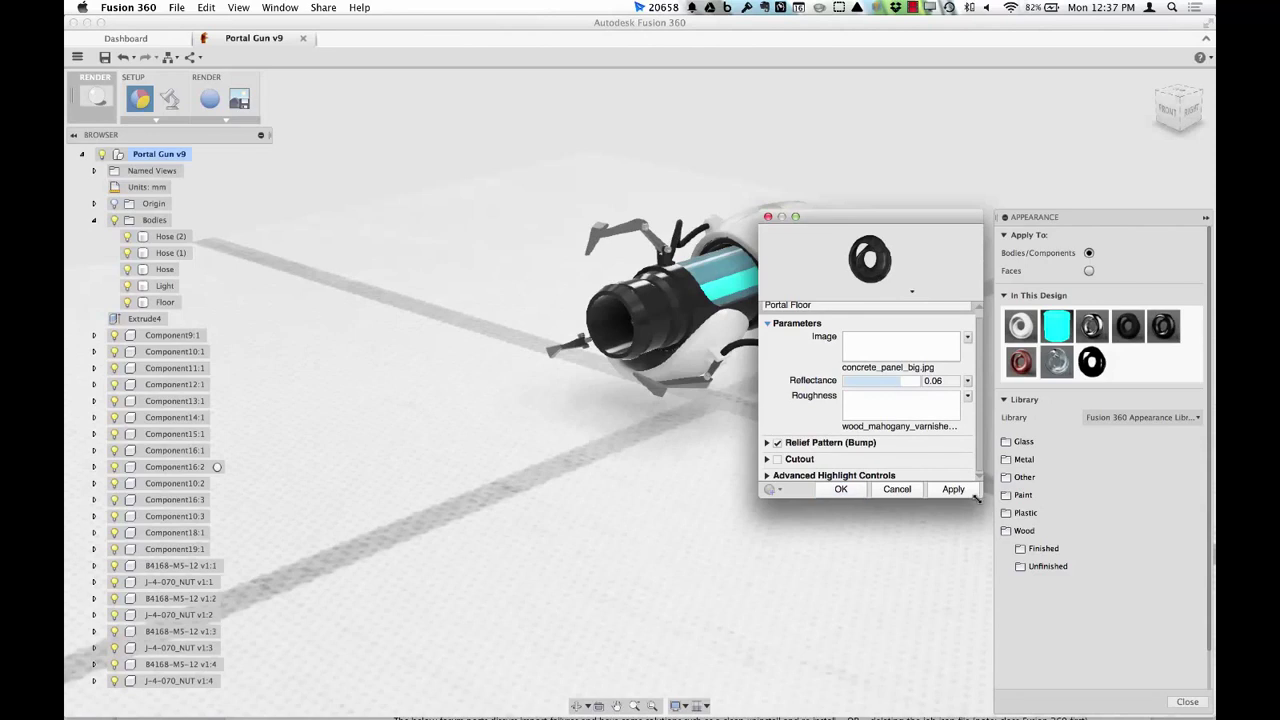
{"action": "left_click_drag", "start_coordinate": [977, 497], "coordinate": [981, 573]}
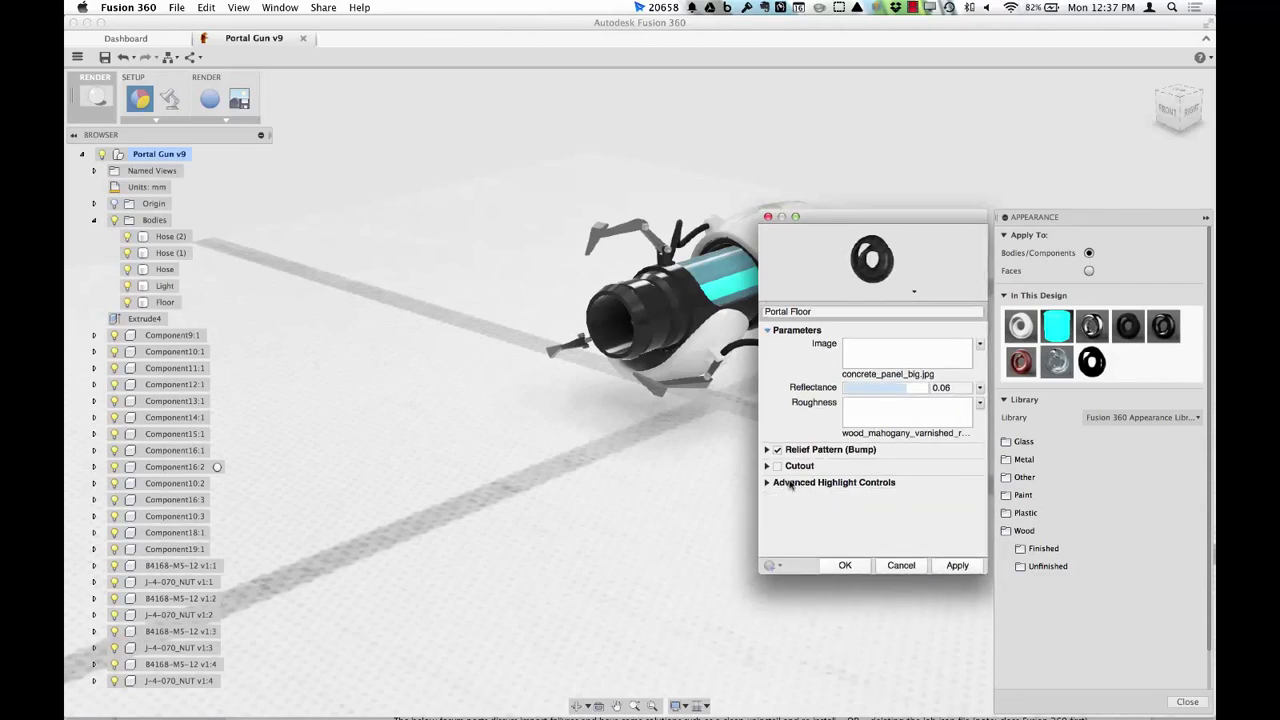
{"action": "left_click", "coordinate": [767, 449]}
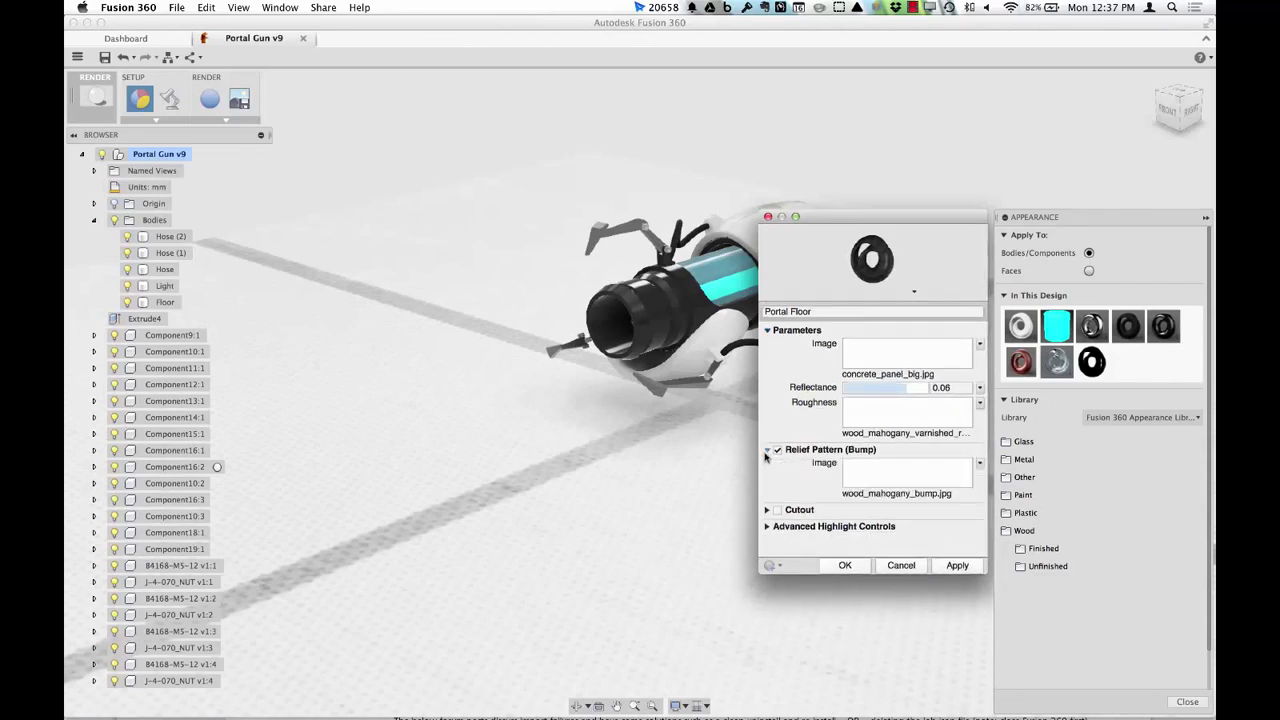
{"action": "left_click", "coordinate": [858, 472]}
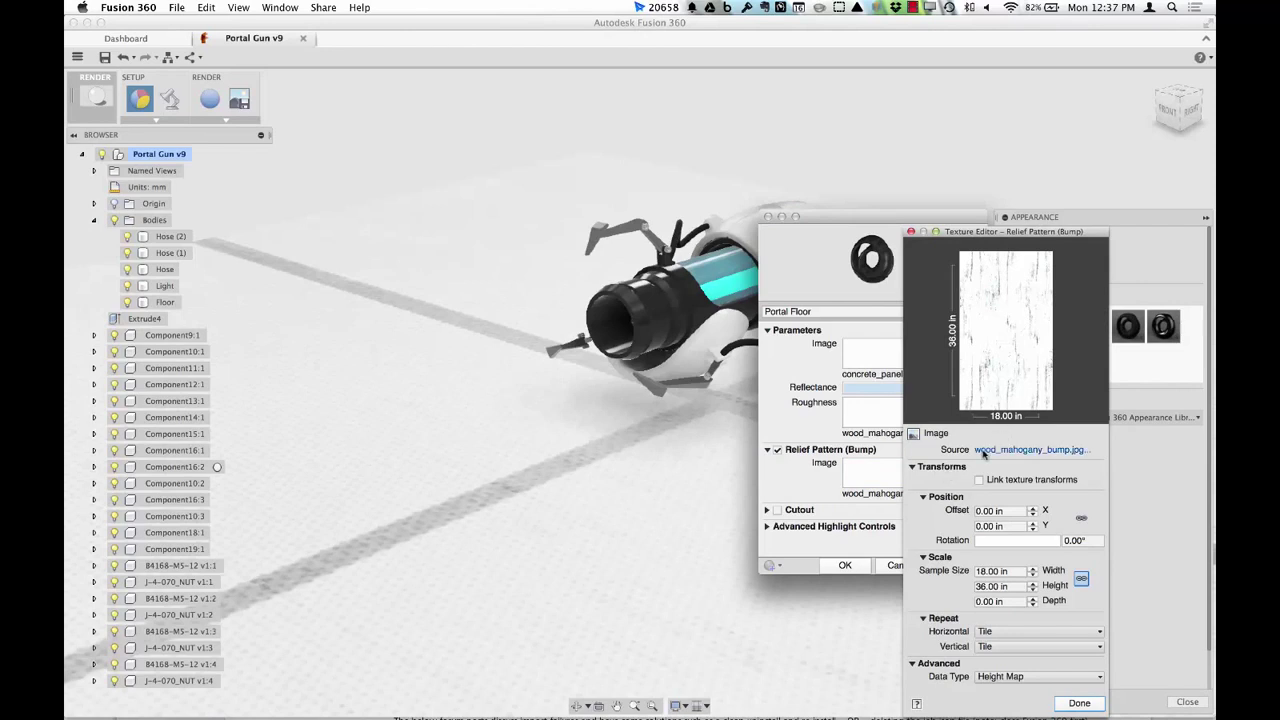
{"action": "left_click", "coordinate": [993, 451]}
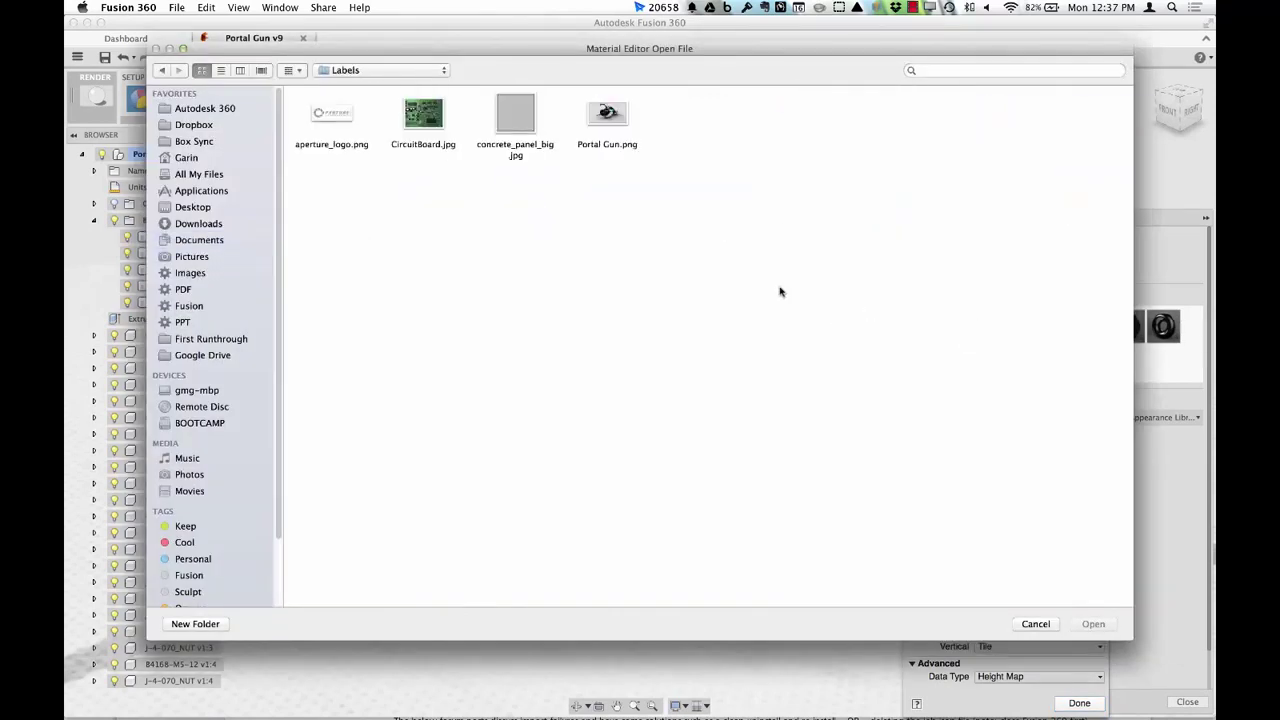
{"action": "left_click", "coordinate": [526, 120]}
{"action": "left_click", "coordinate": [1092, 623]}
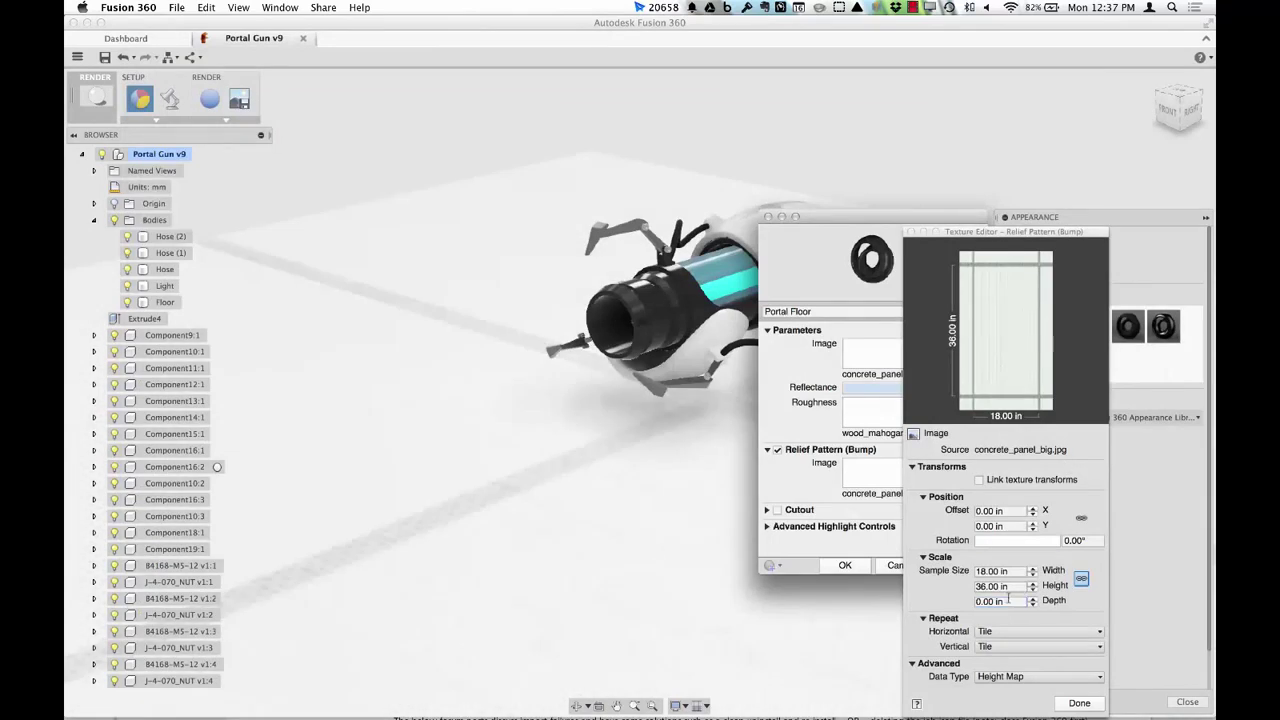
- Unlink the bump size, set its width to 36 in, and apply to Portal Floor
{"action": "left_click", "coordinate": [1081, 578]}
{"action": "left_click", "coordinate": [976, 571]}
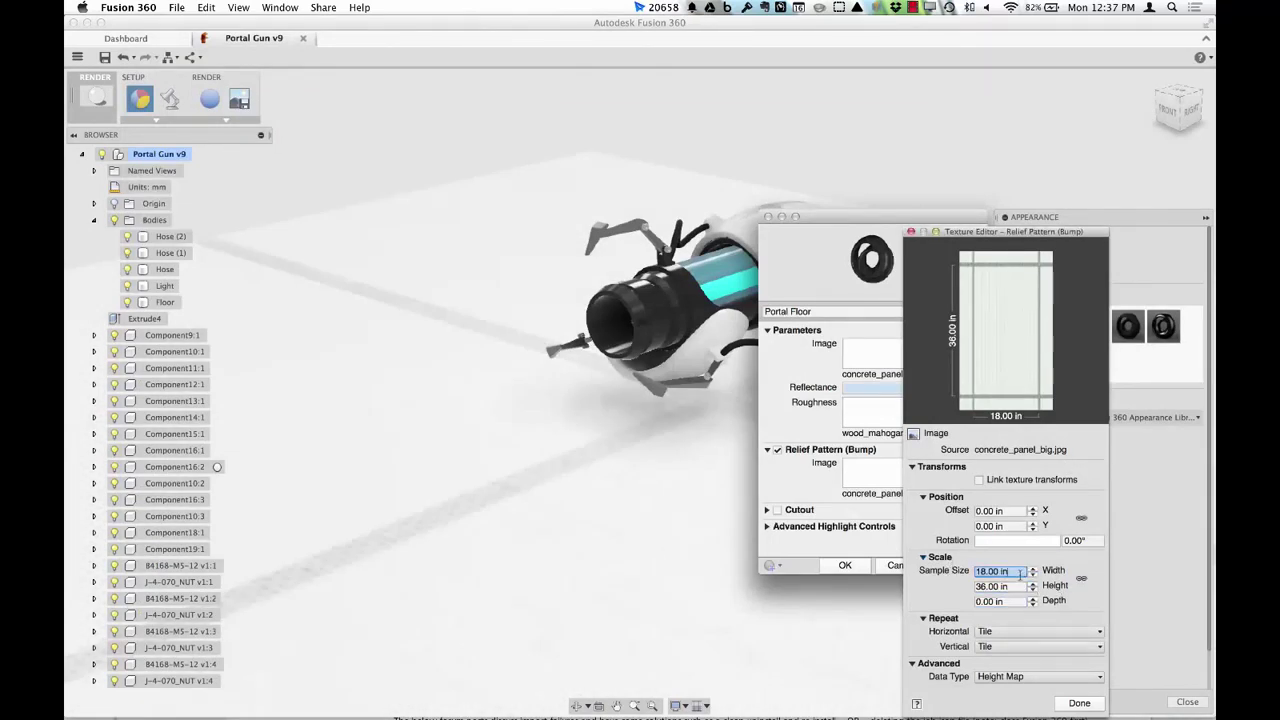
{"action": "type", "text": "36"}
{"action": "key", "text": "Tab"}
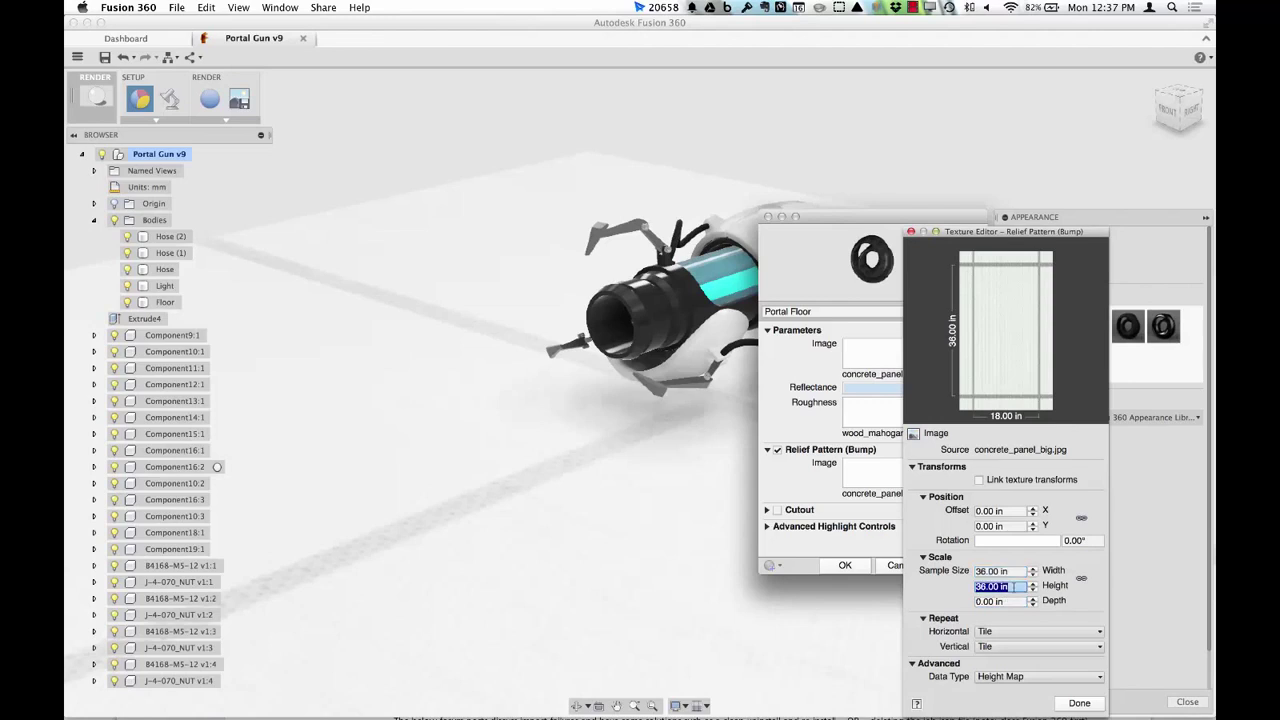
{"action": "left_click", "coordinate": [1079, 703]}
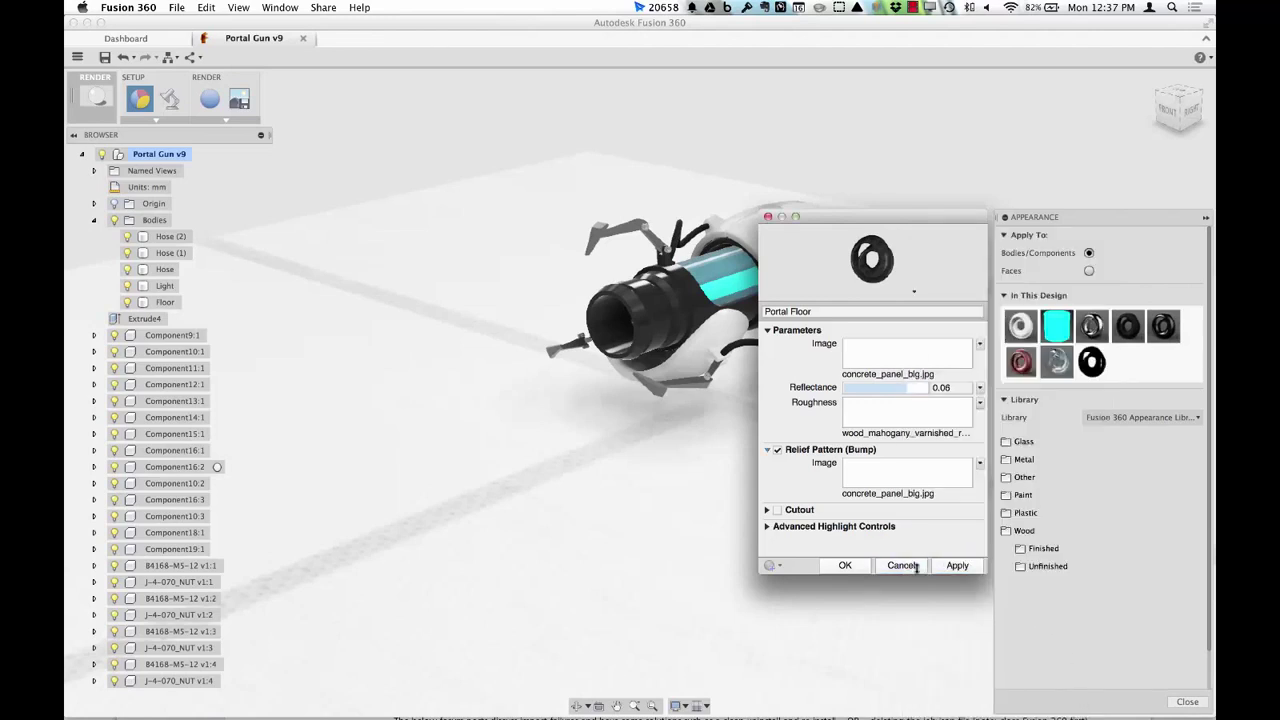
{"action": "left_click", "coordinate": [957, 565]}
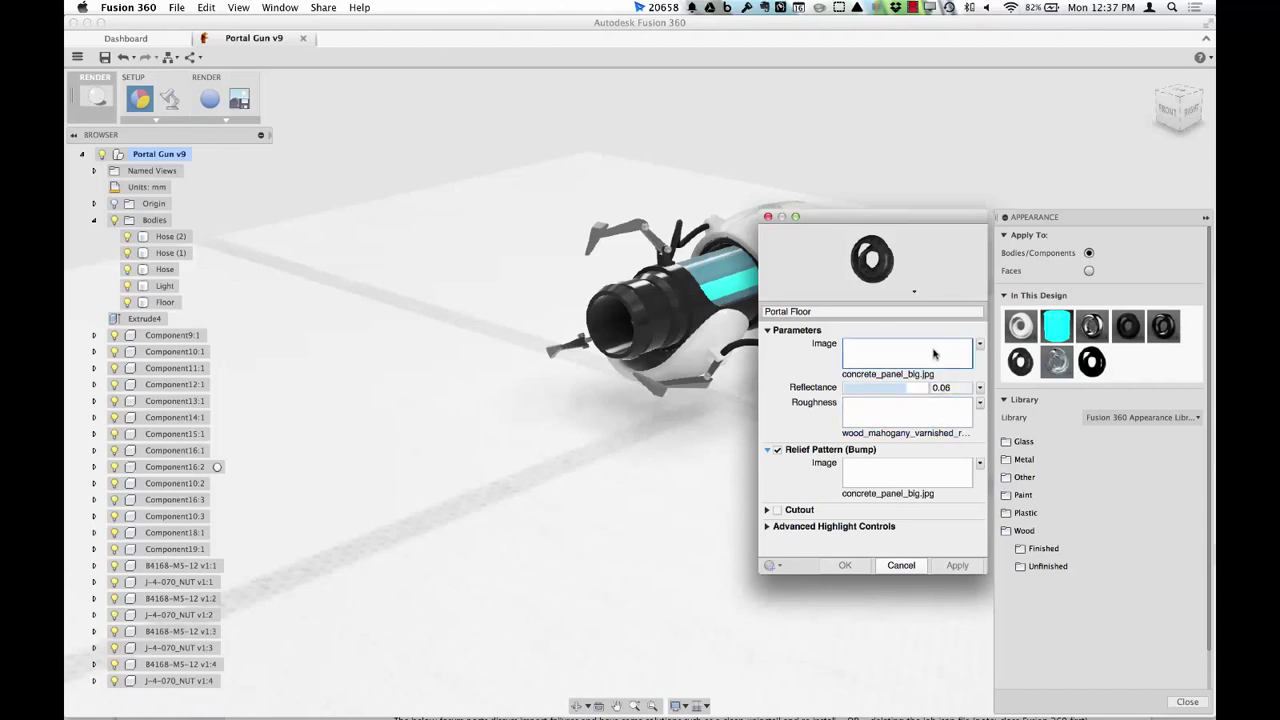
{"action": "left_click", "coordinate": [901, 566]}
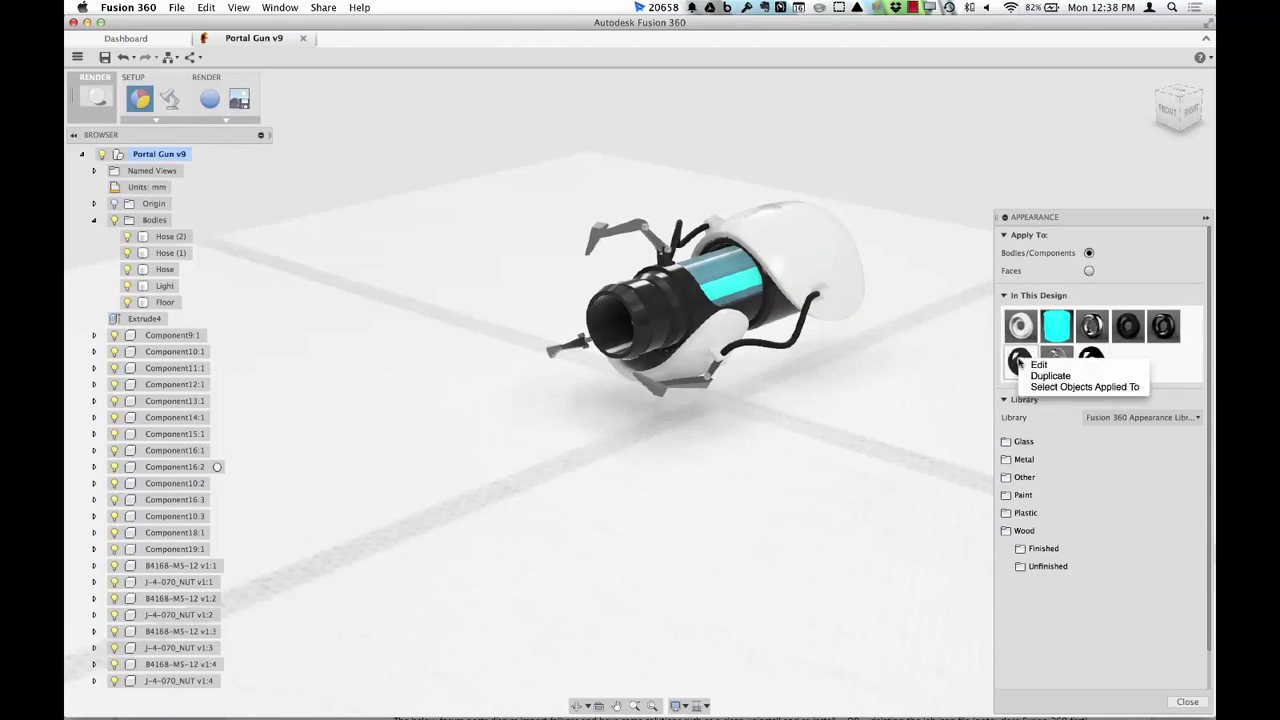
- Reduce the Portal Floor texture scale from 50 to 32
{"action": "double_click", "coordinate": [1020, 361]}
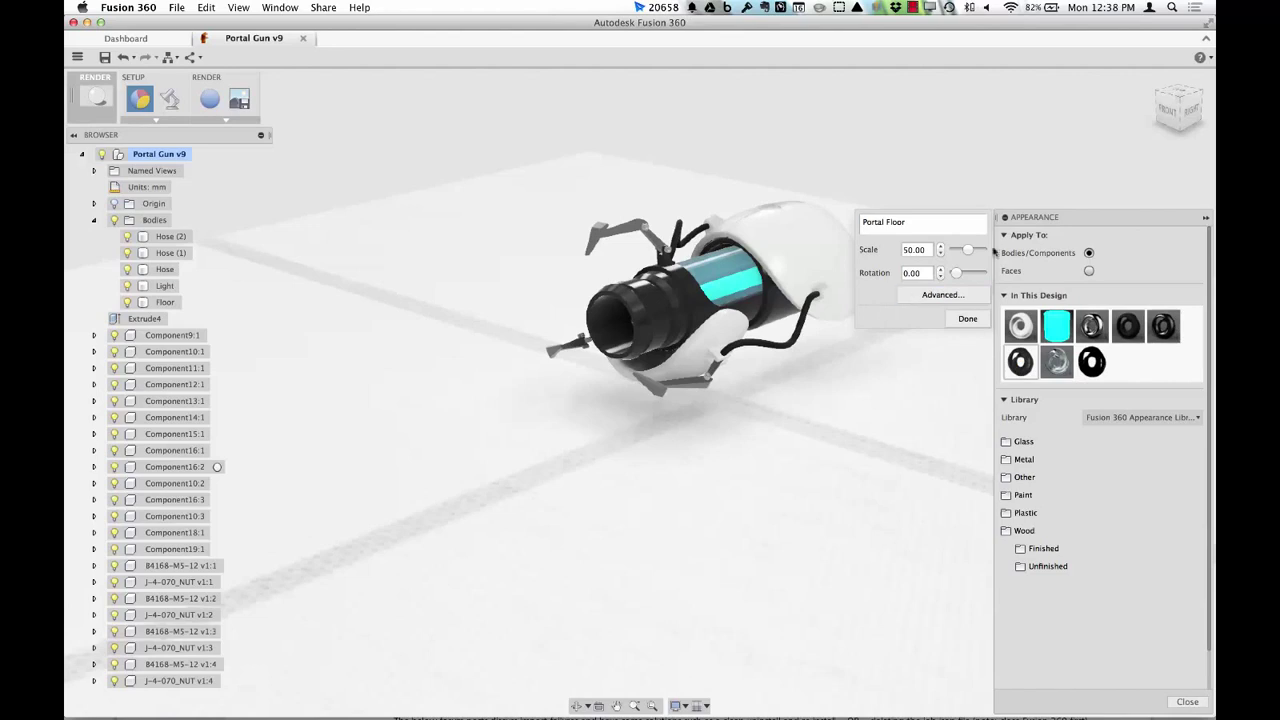
{"action": "left_click_drag", "start_coordinate": [968, 252], "coordinate": [963, 255]}
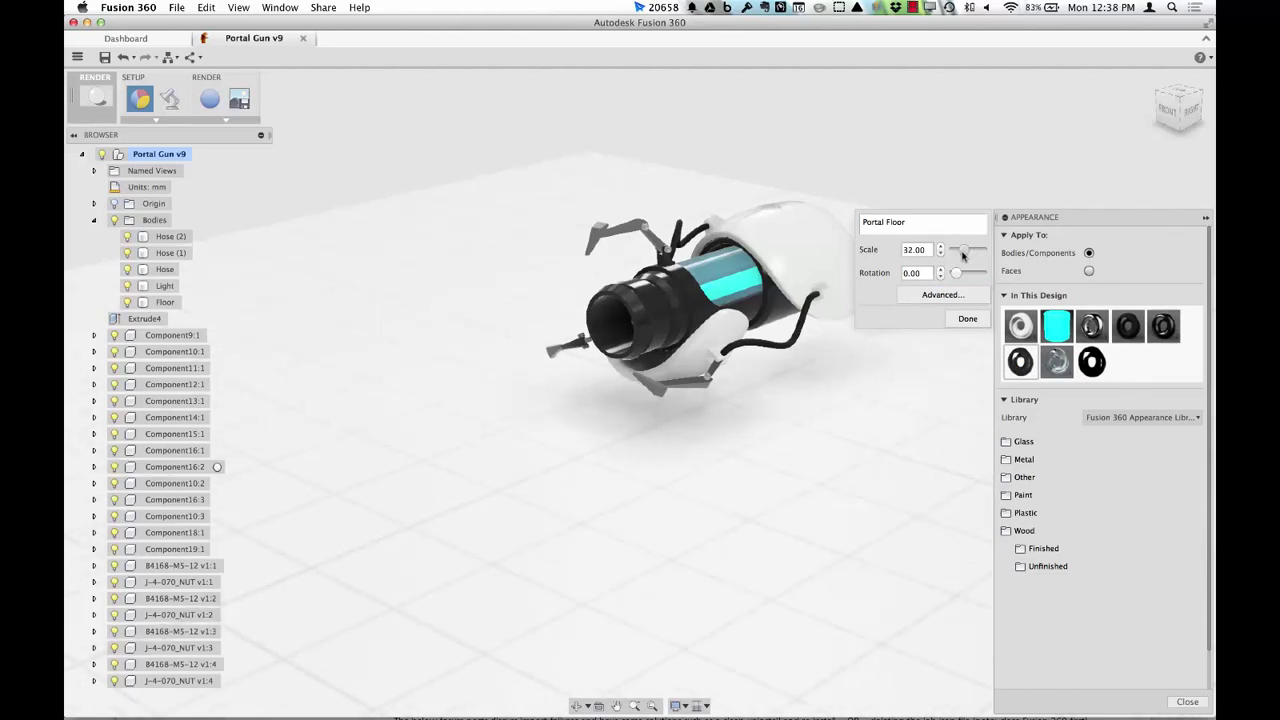
{"action": "left_click", "coordinate": [955, 321]}
{"action": "scroll", "coordinate": [800, 365], "scroll_direction": "up", "scroll_amount": 5}
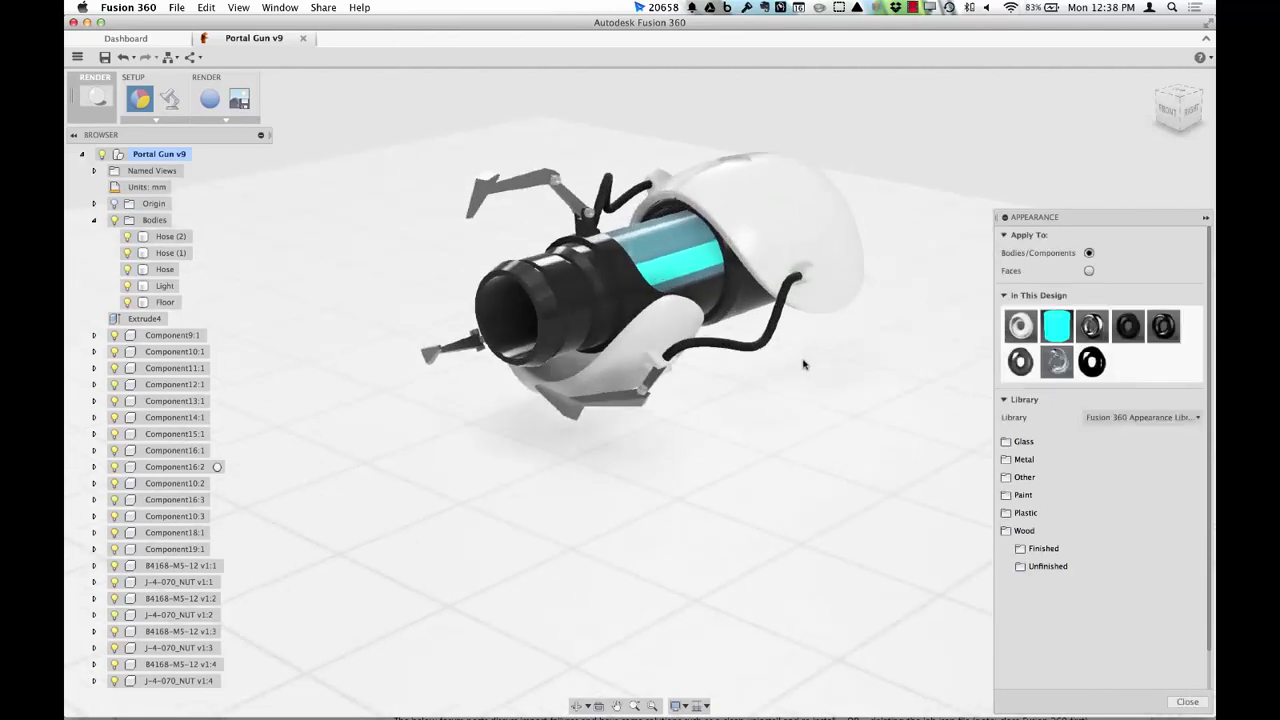
{"action": "middle_click_drag", "start_coordinate": [818, 357], "coordinate": [824, 349]}
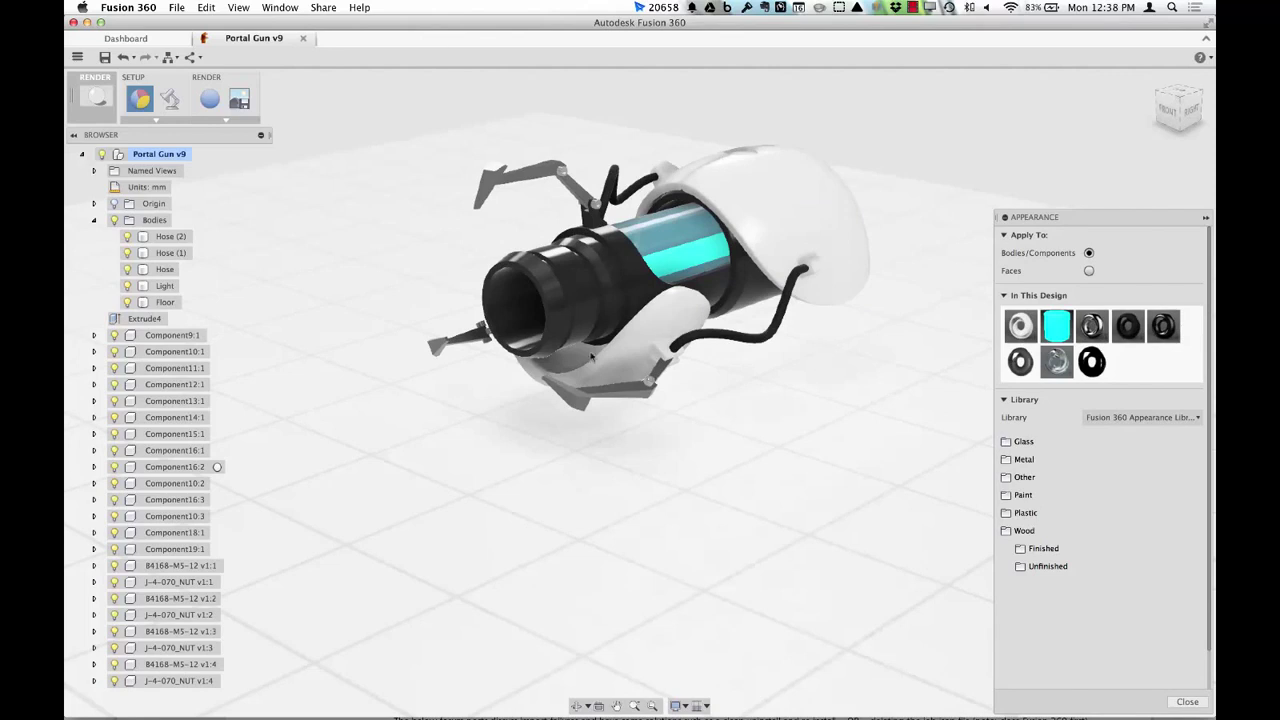
- Ray-trace the scene, collapse the Ray Tracing panel and reopen the appearance list
{"action": "left_click", "coordinate": [209, 98]}
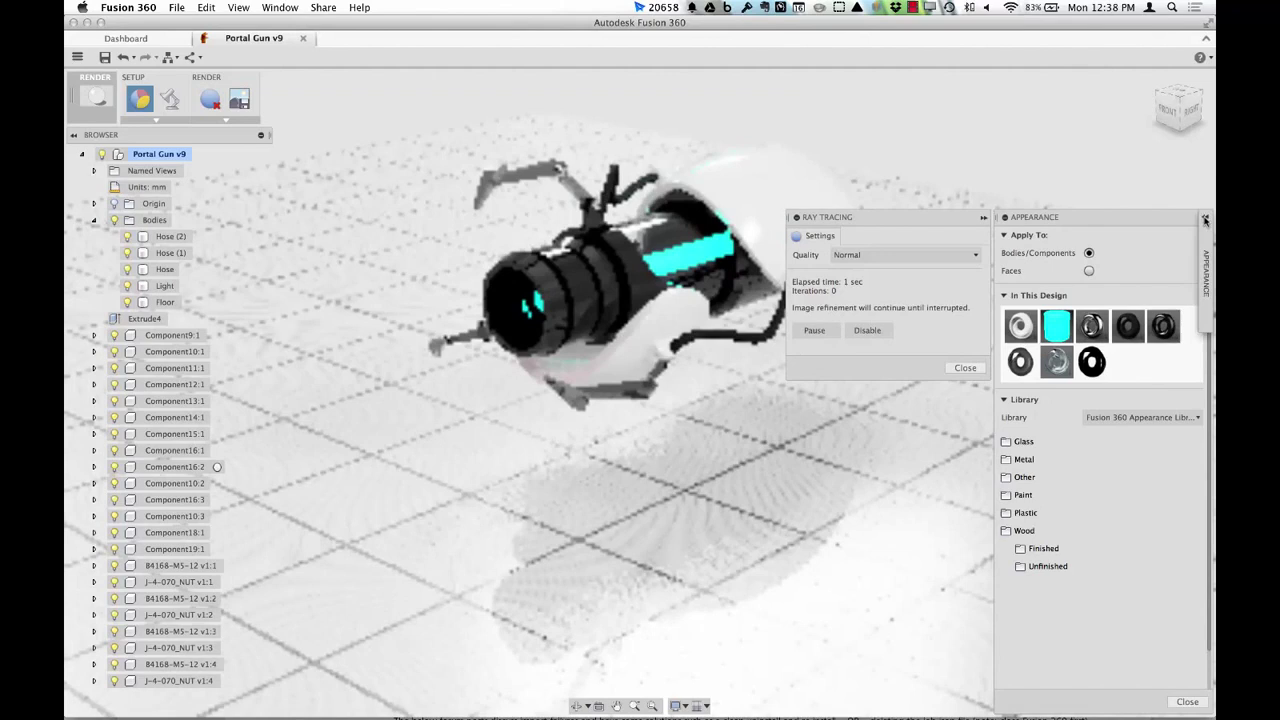
{"action": "left_click_drag", "start_coordinate": [820, 218], "coordinate": [1110, 218]}
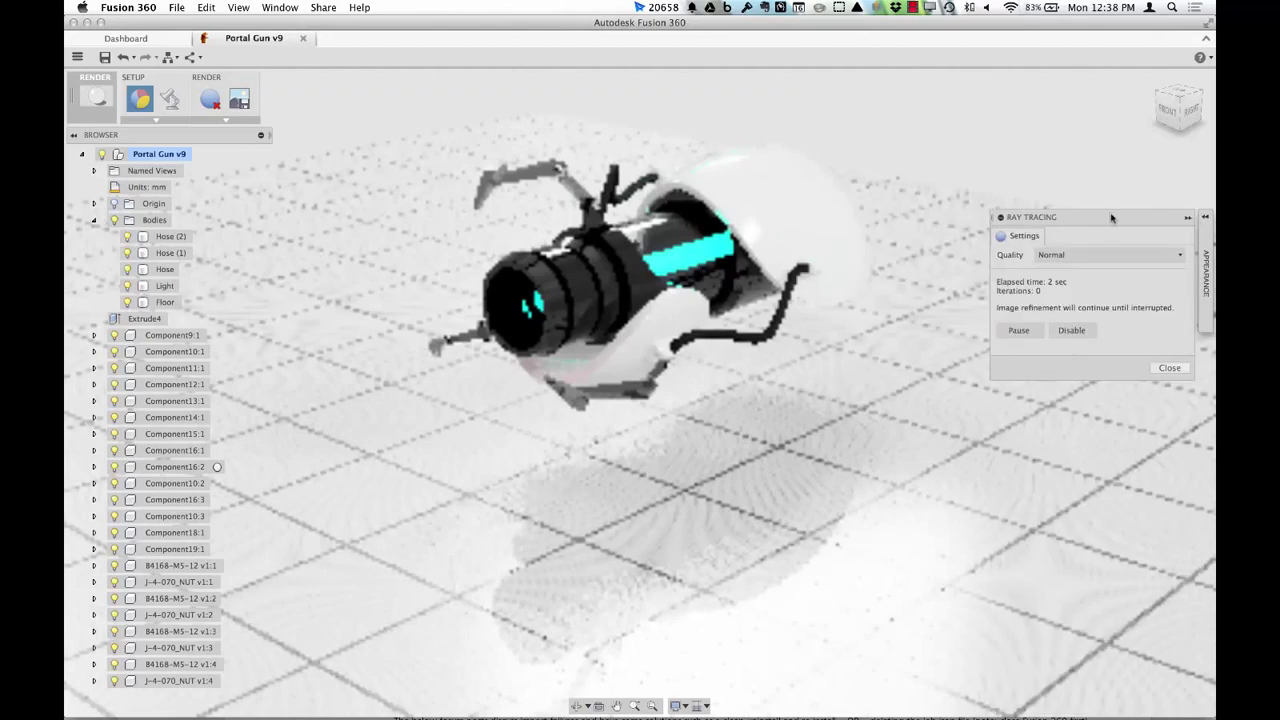
{"action": "left_click", "coordinate": [1188, 218]}
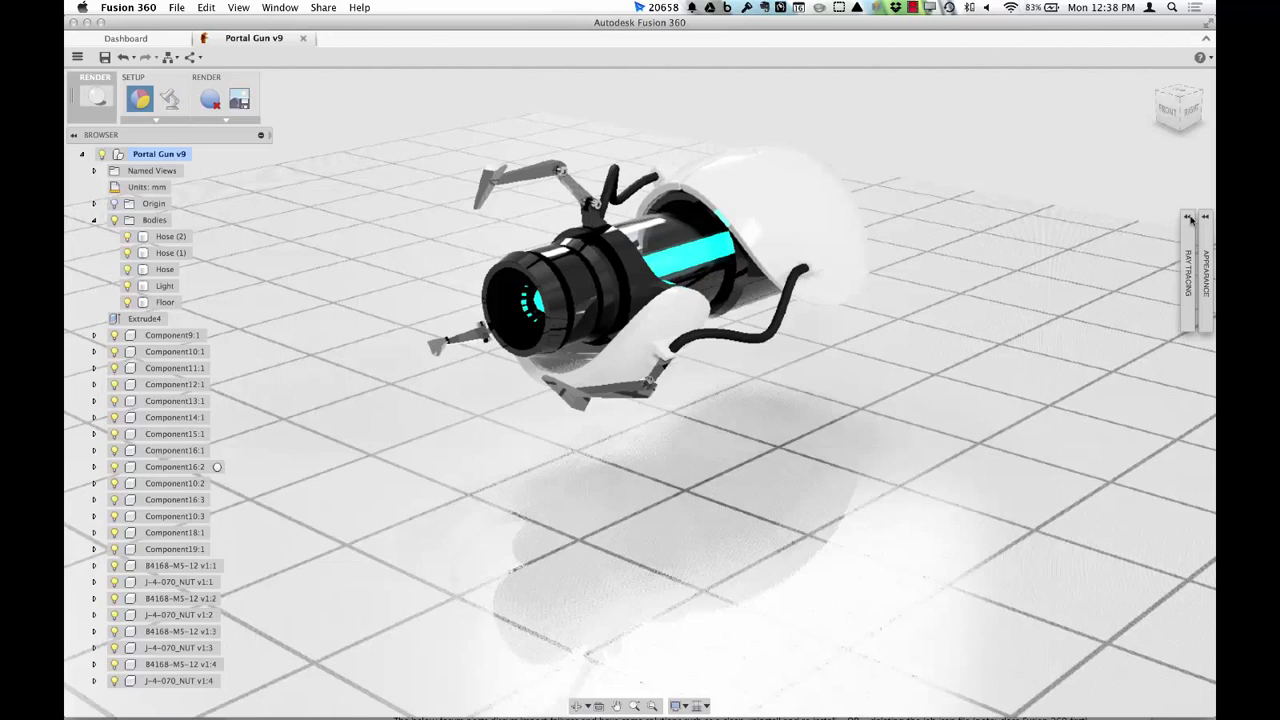
{"action": "left_click", "coordinate": [1205, 218]}
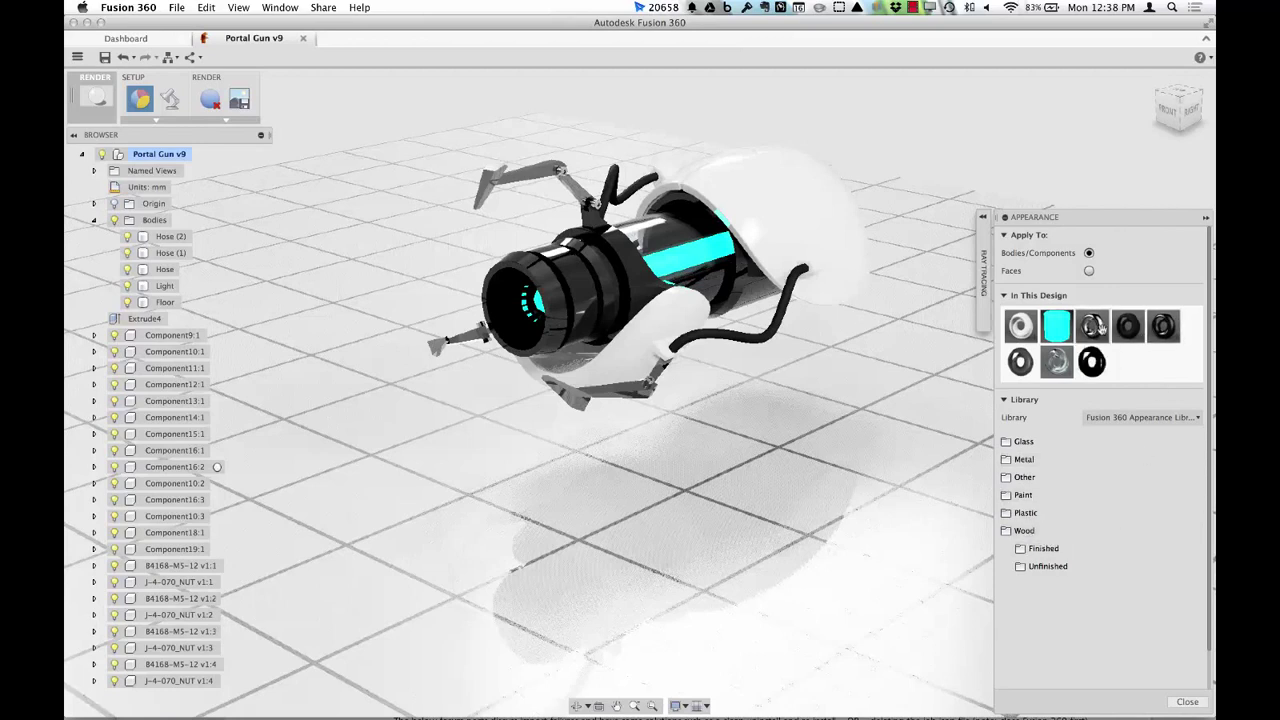
- Select the Light body, the object that uses the cyan LED appearance
{"action": "right_click", "coordinate": [1055, 326]}
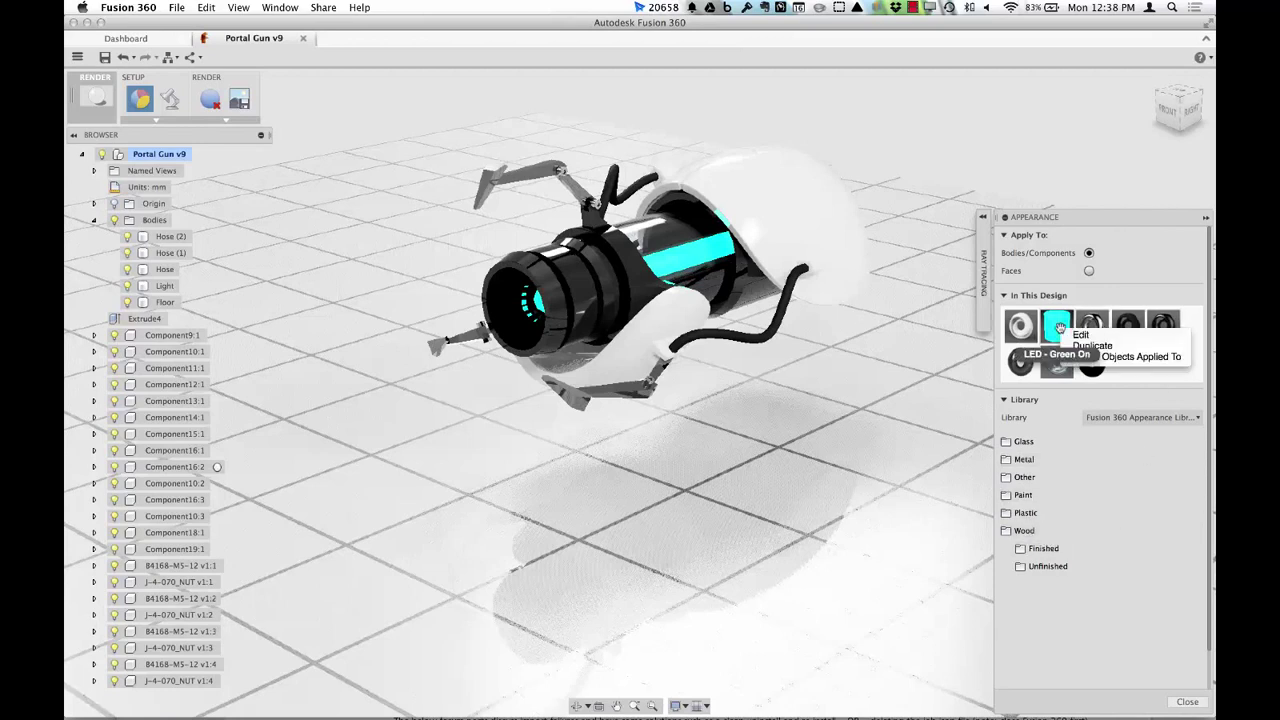
{"action": "left_click", "coordinate": [1128, 357]}
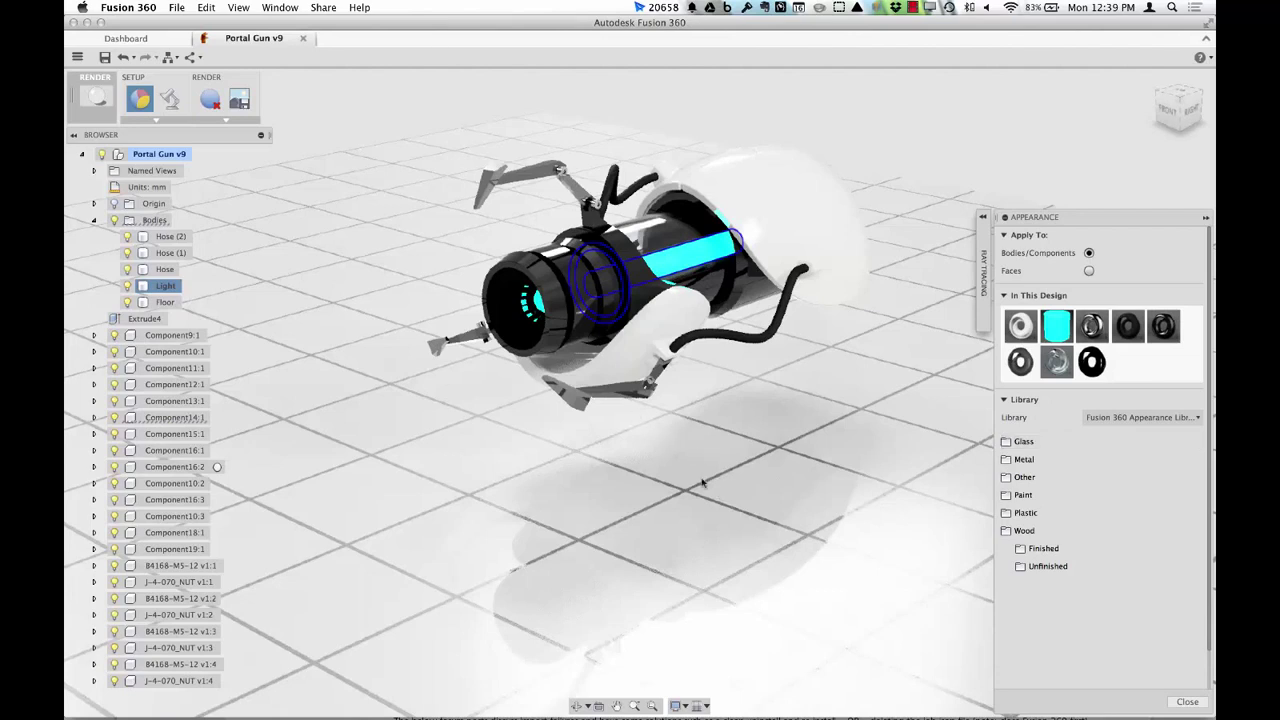
- Zoom in and orbit to frame the portal gun close up, then close the Appearance panel
{"action": "scroll", "coordinate": [710, 450], "scroll_direction": "up", "scroll_amount": 5}
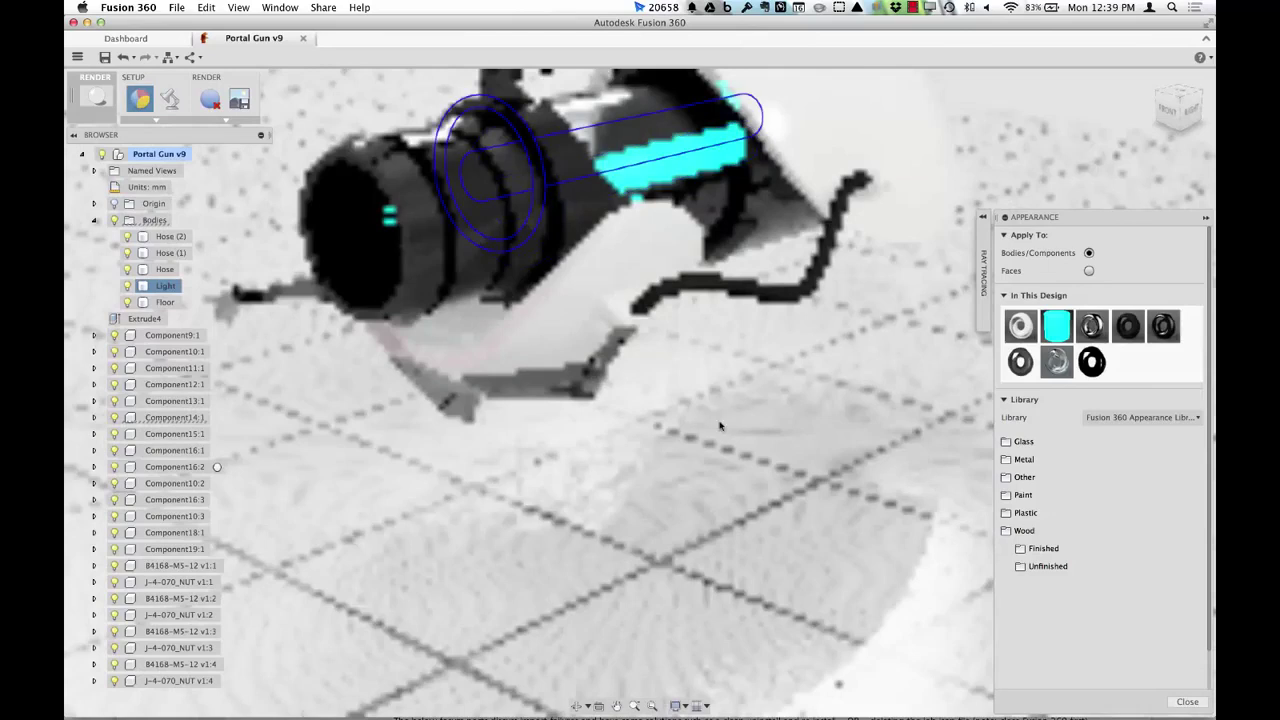
{"action": "middle_click_drag", "start_coordinate": [719, 426], "coordinate": [914, 488], "text": "shift"}
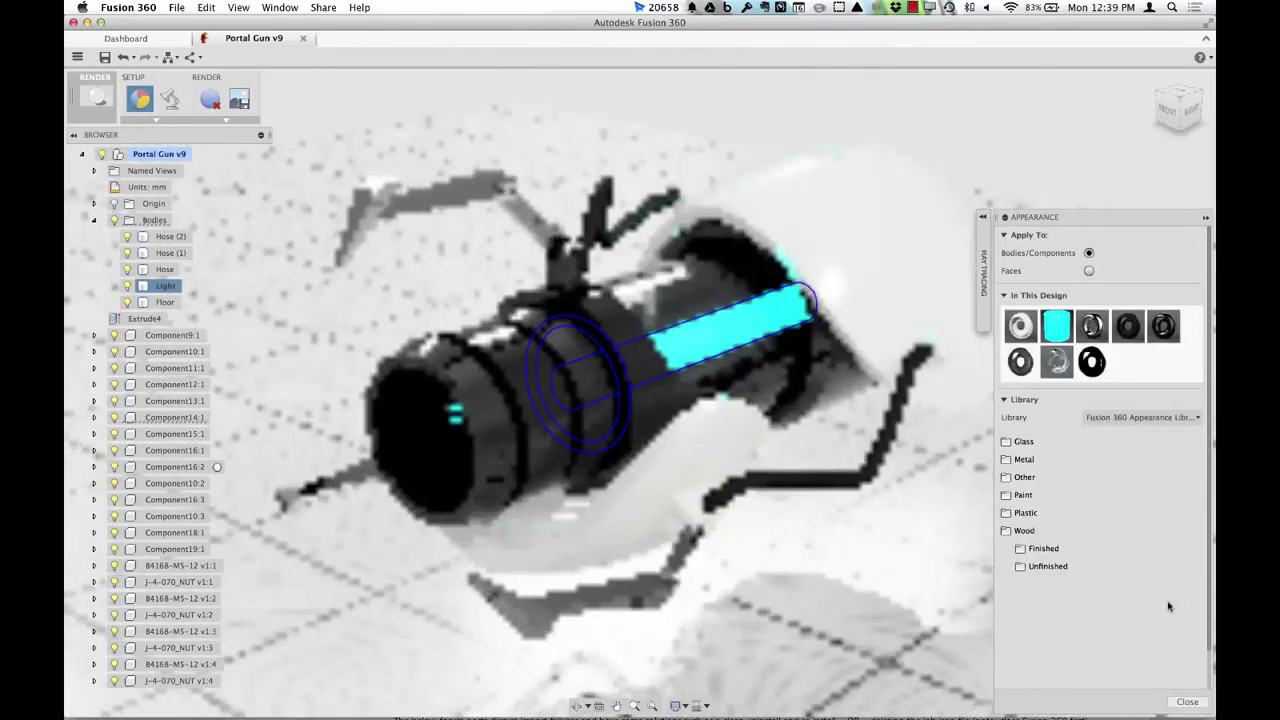
{"action": "left_click", "coordinate": [1187, 701]}
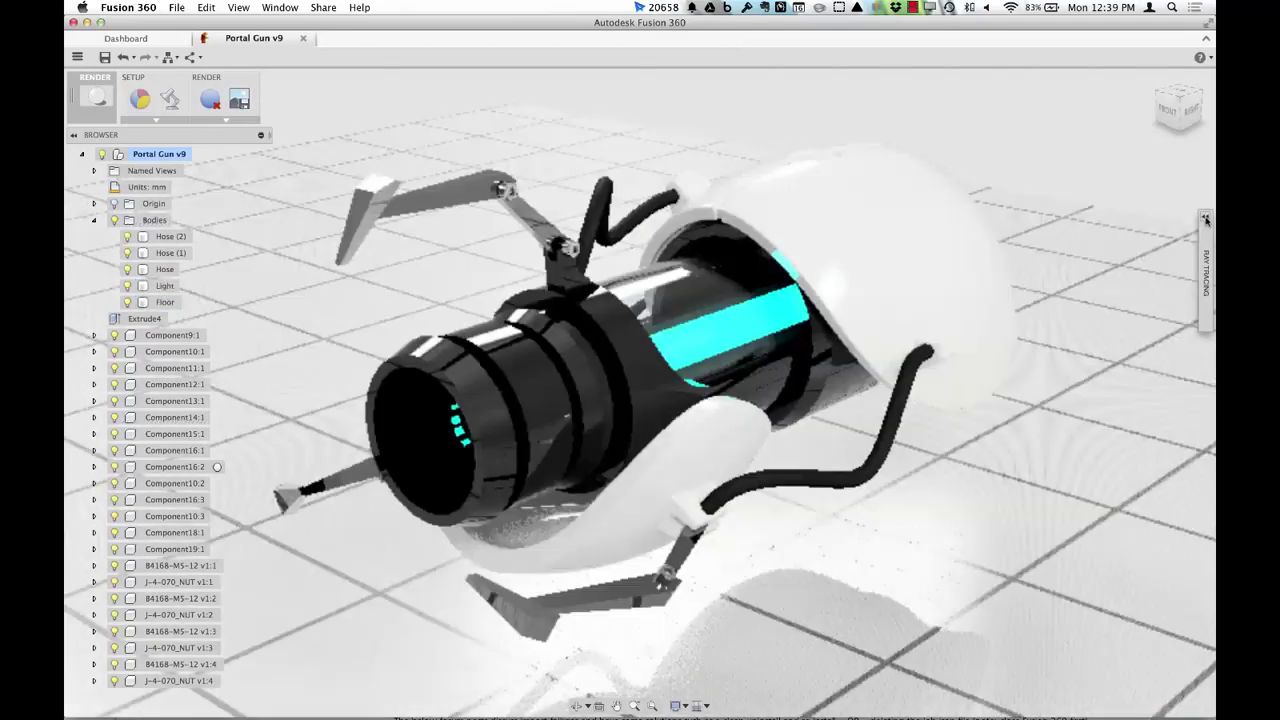
- Set the ray-tracing render quality to Advanced
{"action": "left_click", "coordinate": [1205, 222]}
{"action": "left_click", "coordinate": [1084, 258]}
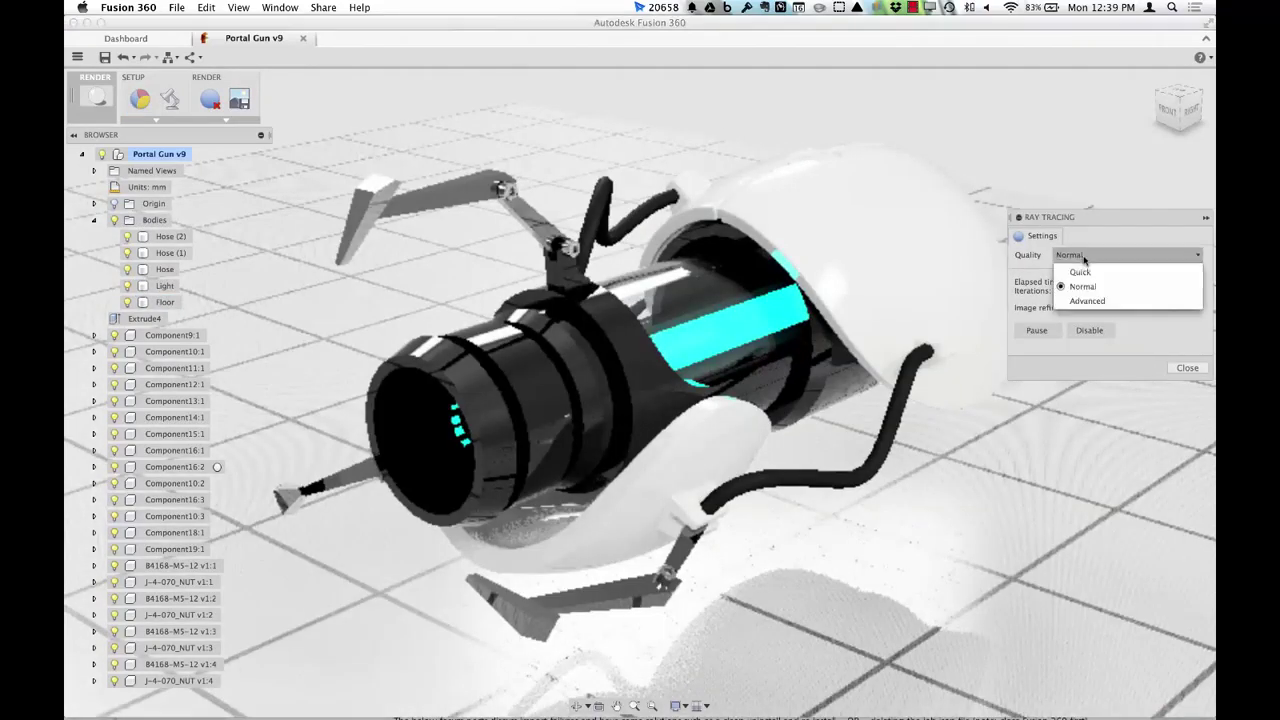
{"action": "left_click", "coordinate": [1086, 301]}
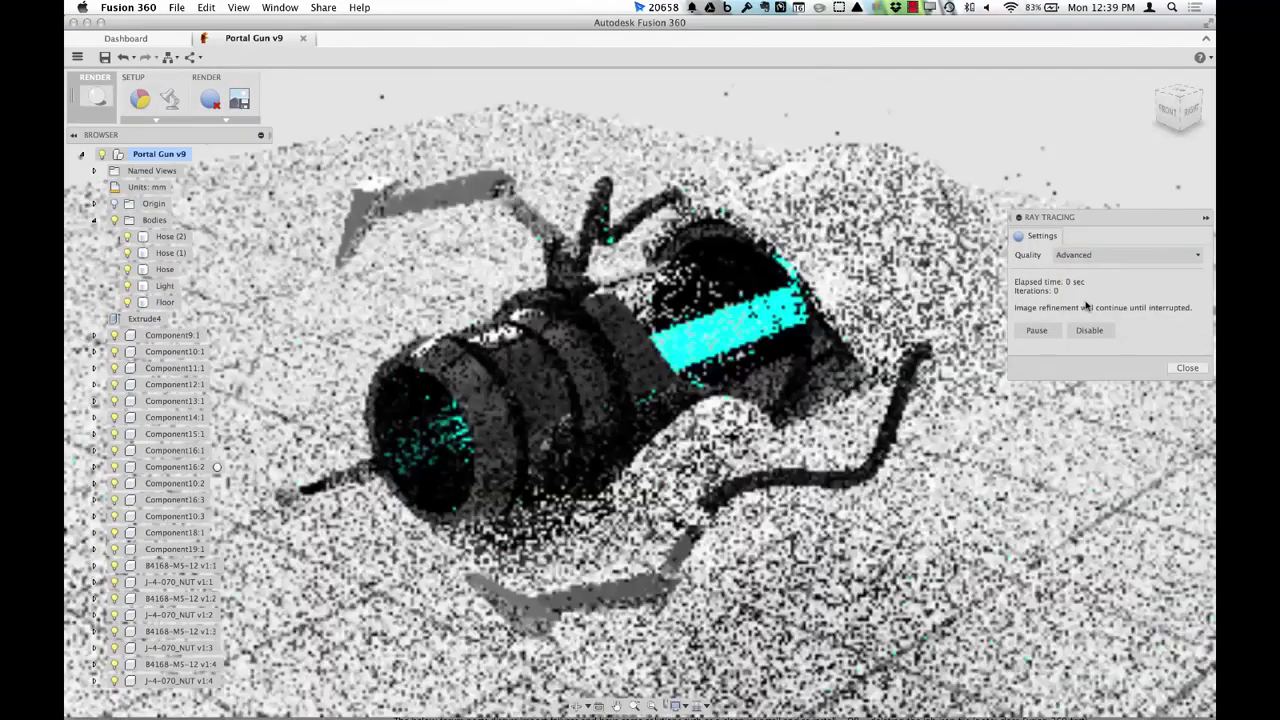